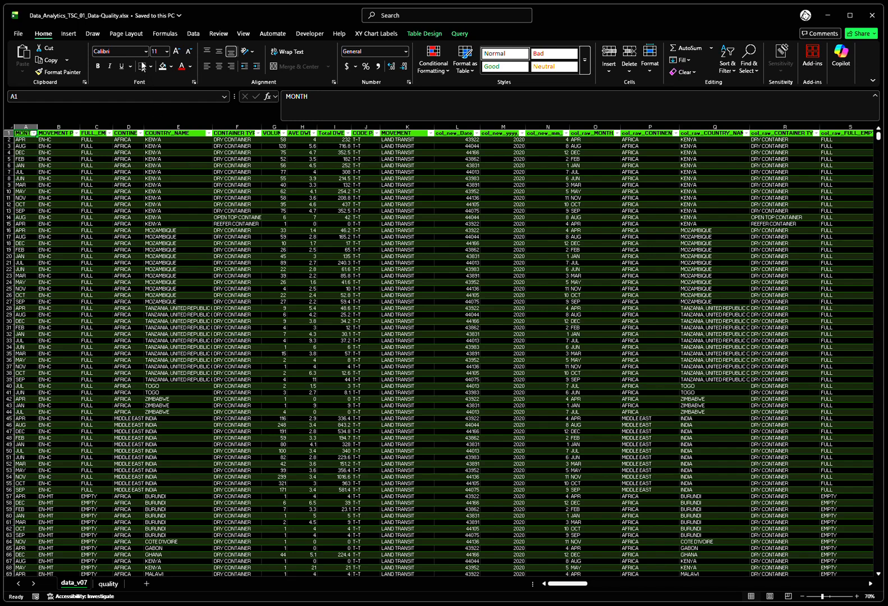
Show the workbook's queries and connections and inspect the load summary of the data_v07 query
left_click(193, 34)
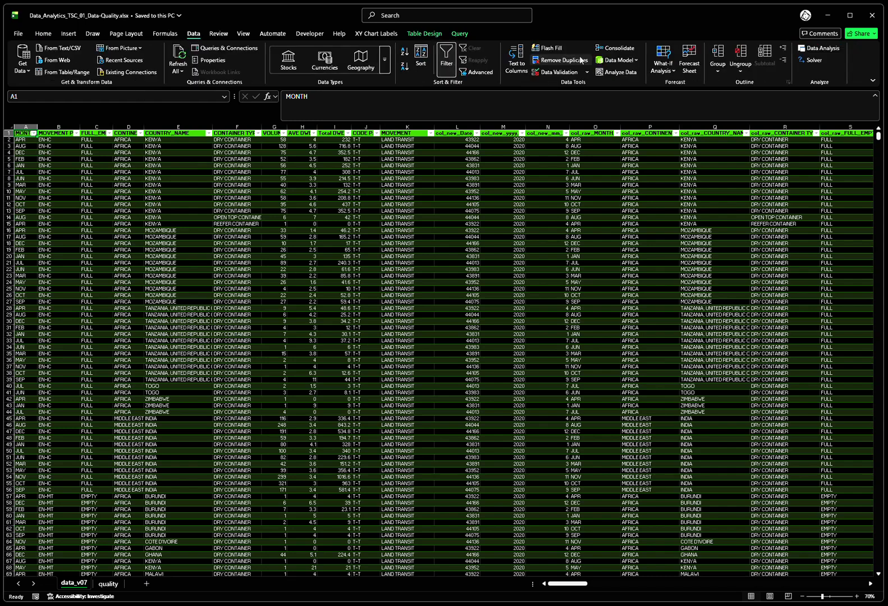
left_click(246, 49)
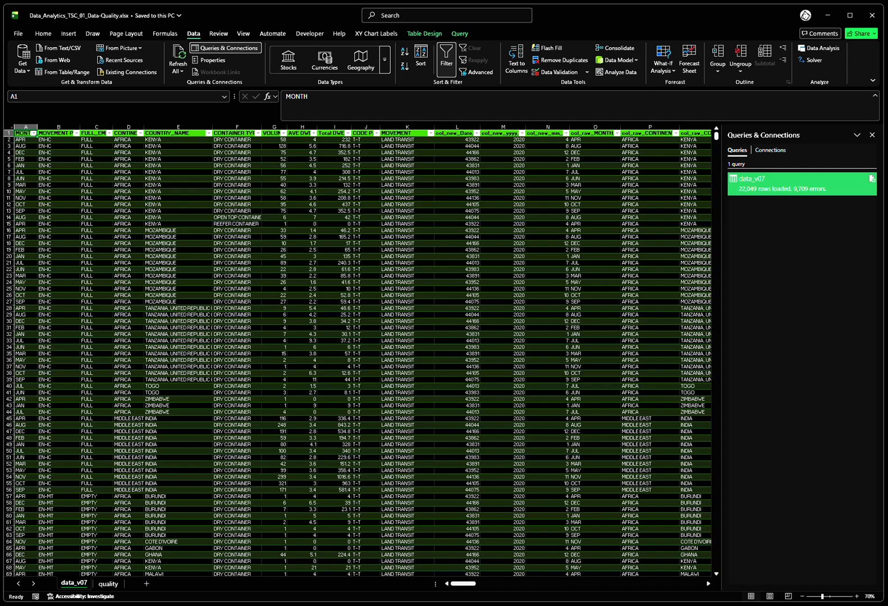
left_click(765, 189)
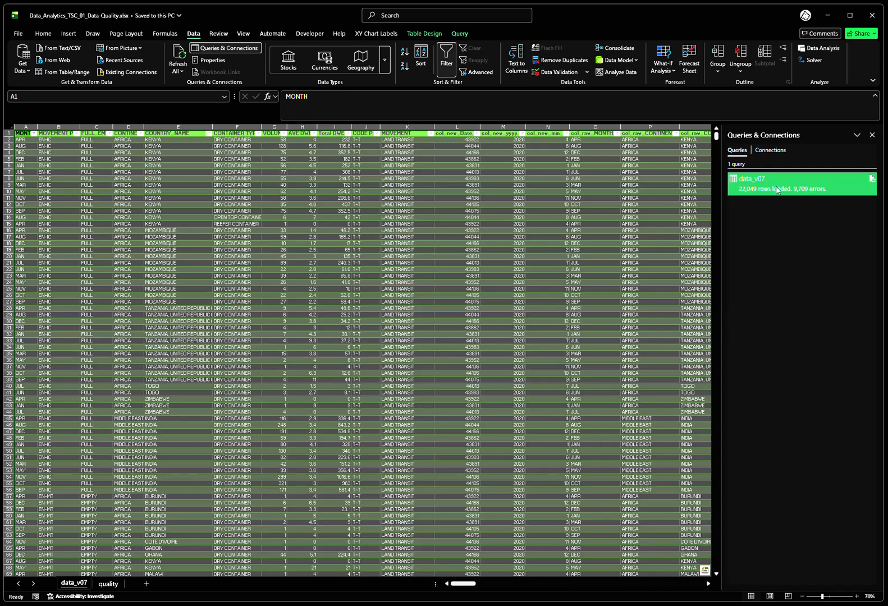
mouse_move(777, 191)
left_click(494, 192)
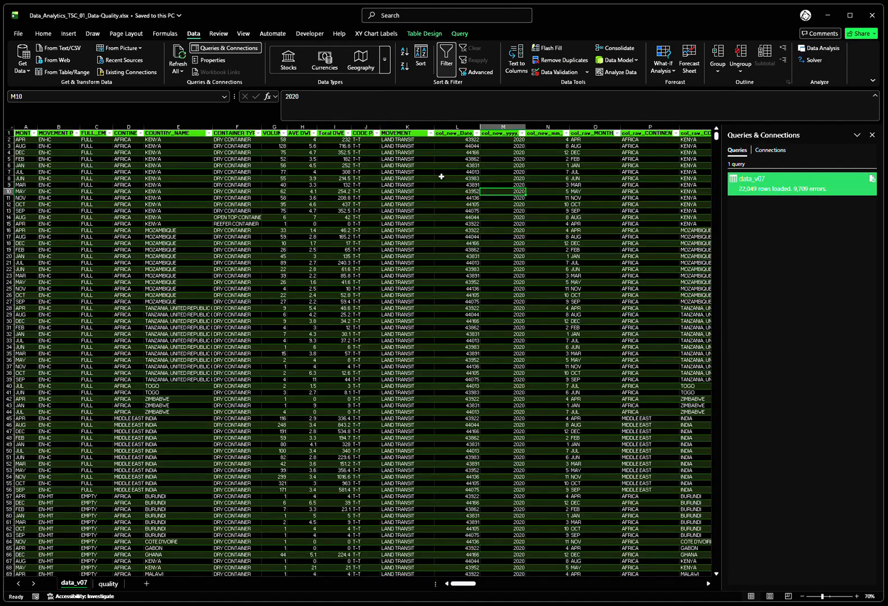
Check the data_v07 table's extent by selecting its full header row and its full MONTH column
left_click(28, 147)
key("Up")
key("Up")
key("ctrl+Right")
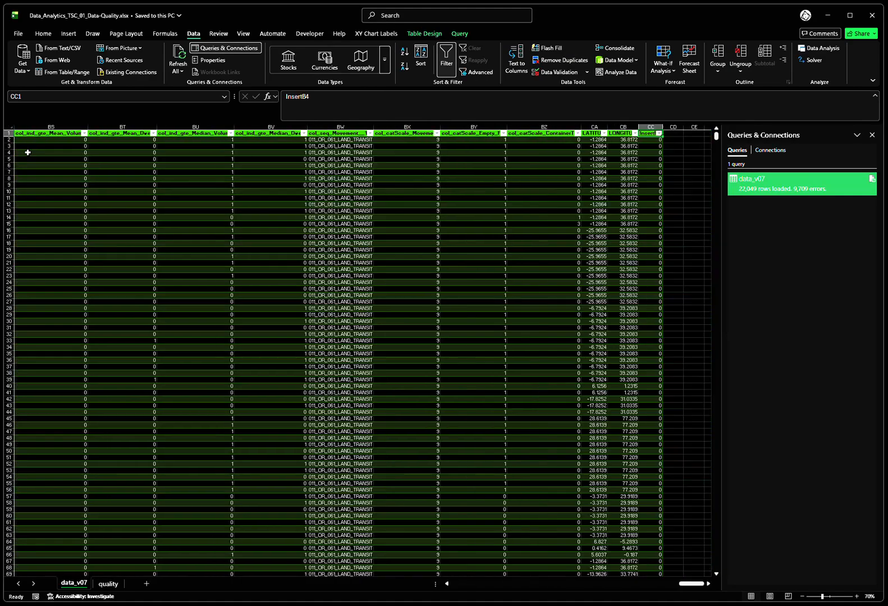
key("ctrl+shift+Left")
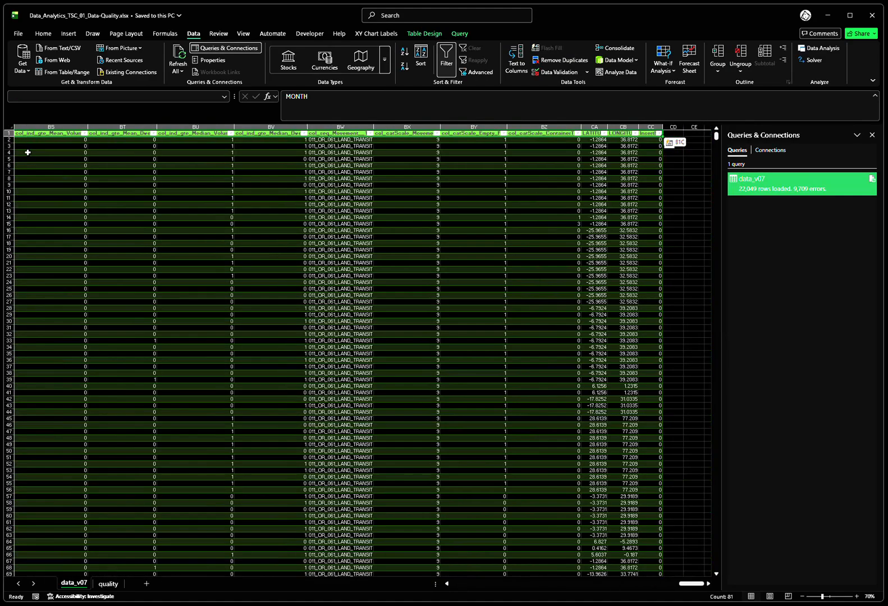
key("ctrl+Home")
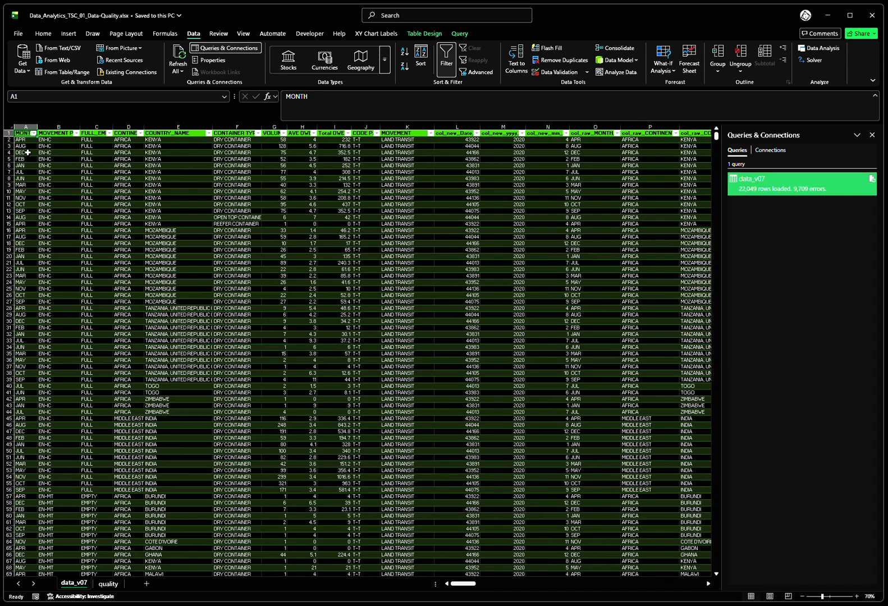
key("ctrl+shift+Down")
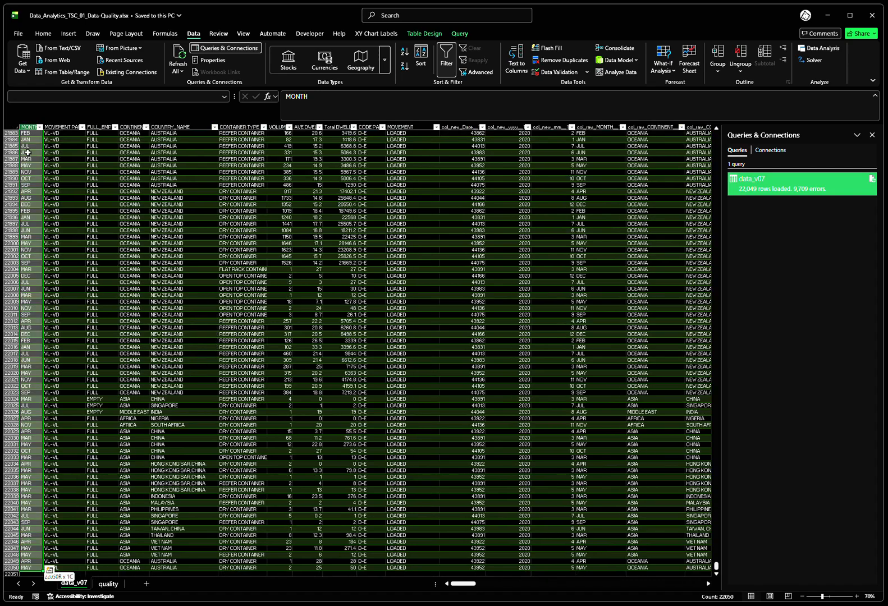
key("ctrl+Home")
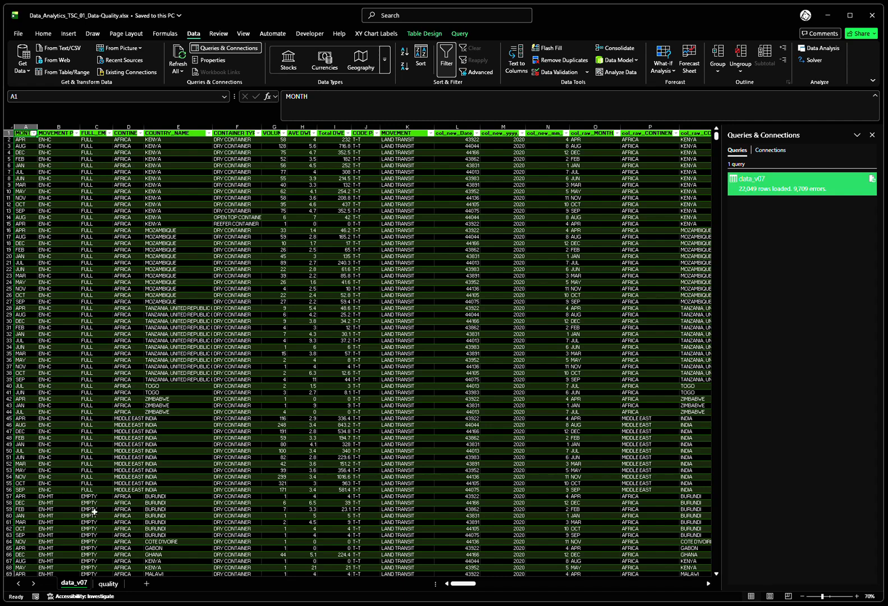
Open the quality sheet and inspect the formula in B1 beside the existing row count
left_click(112, 587)
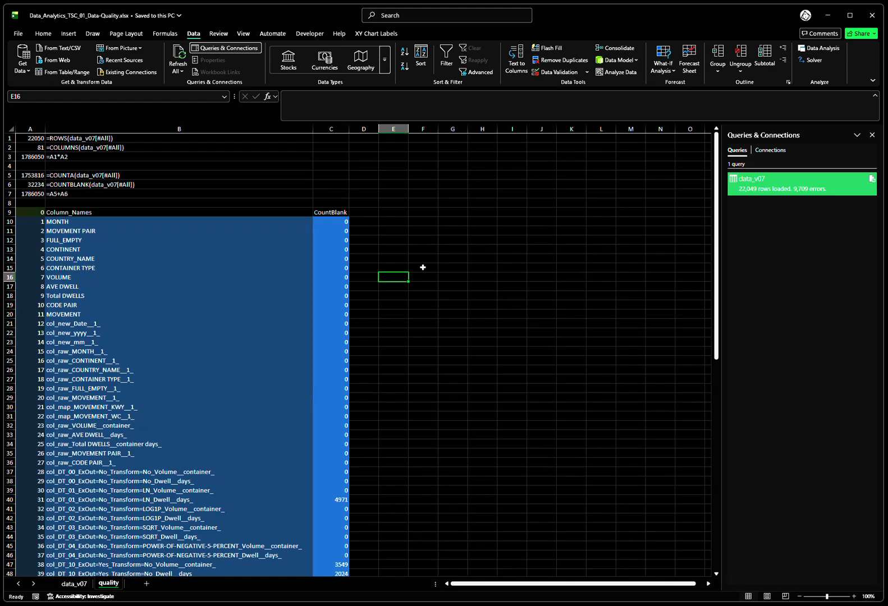
left_click(396, 165)
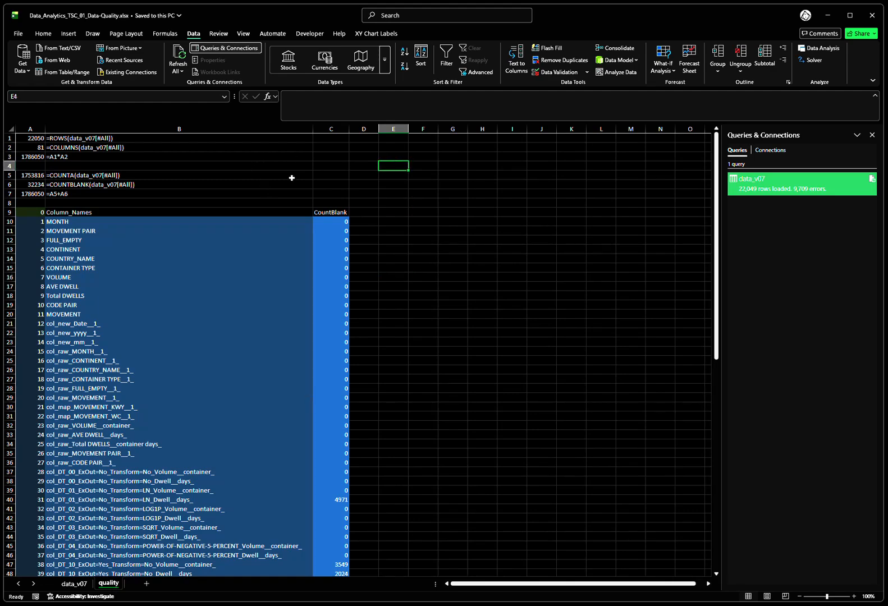
left_click(374, 139)
key("Home")
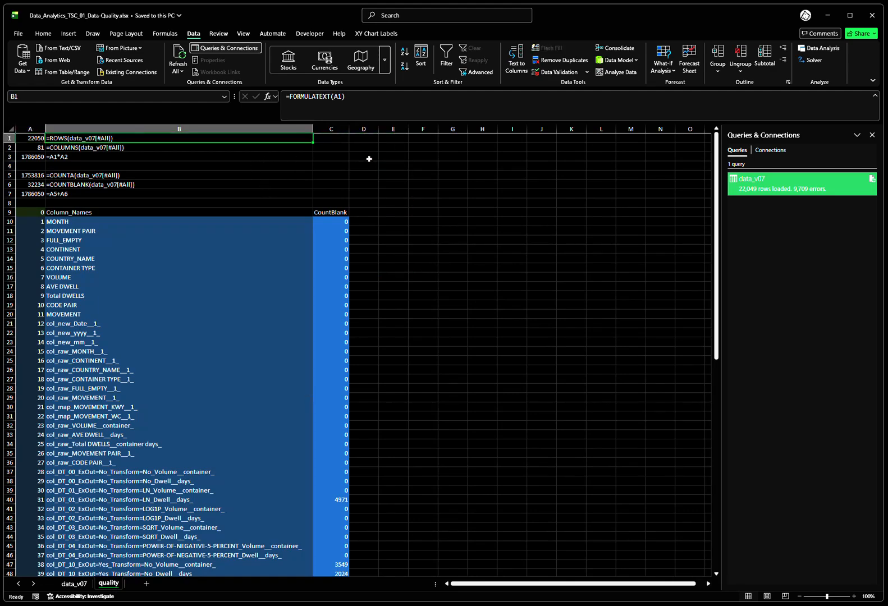
key("Right")
Enter =ROWS(data_v07[#All]) in cell E1 of the quality sheet, referencing the whole table with headers
key("Right")
key("Right")
key("Right")
key("Right")
key("Left")
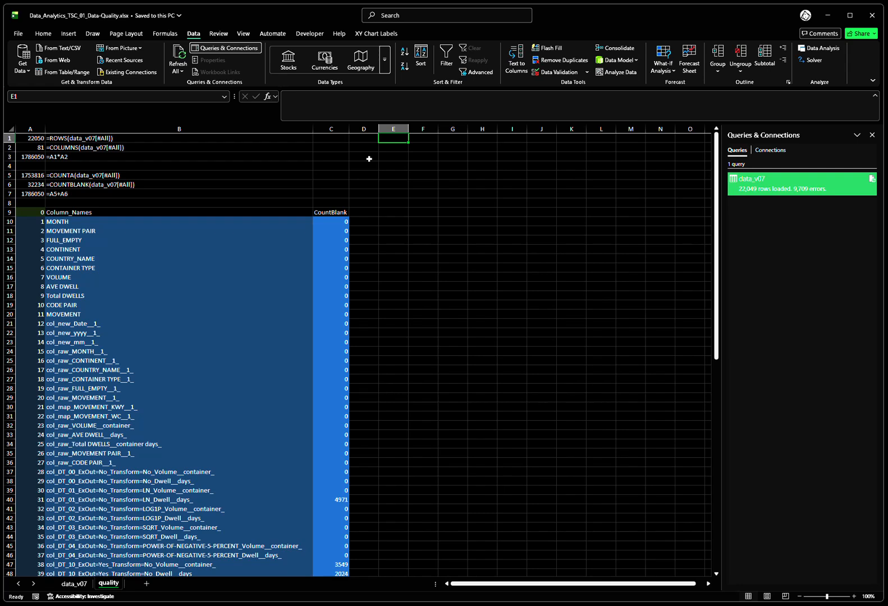
type("=rows")
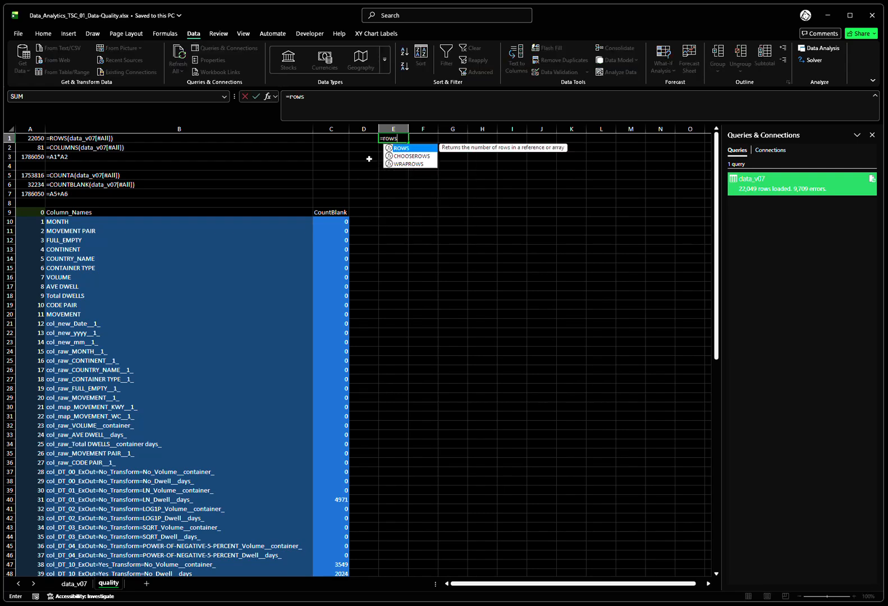
type("(")
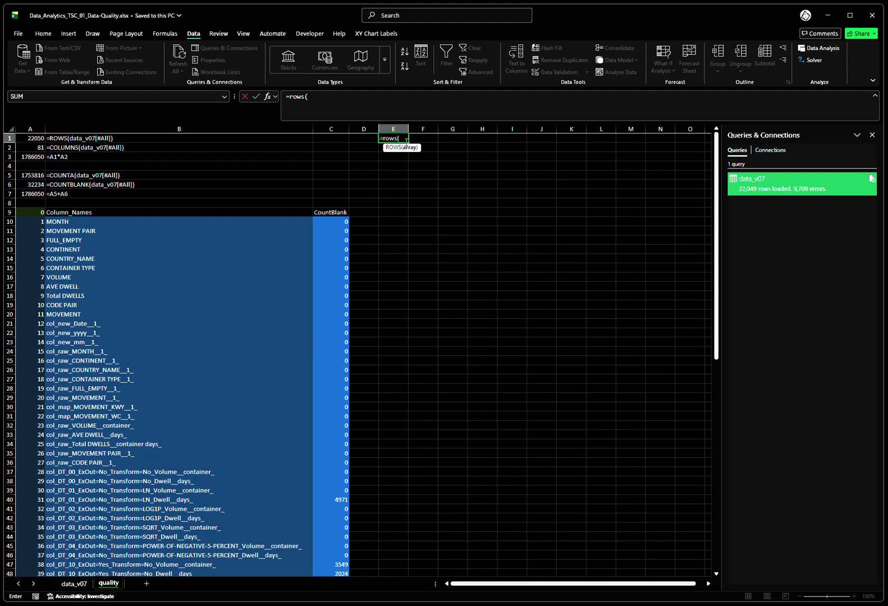
left_click(74, 584)
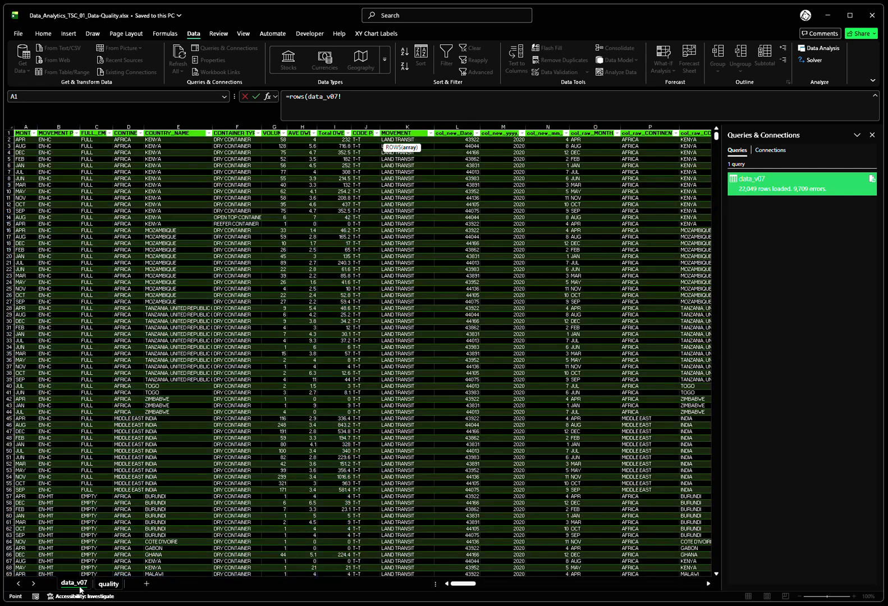
left_click(23, 133)
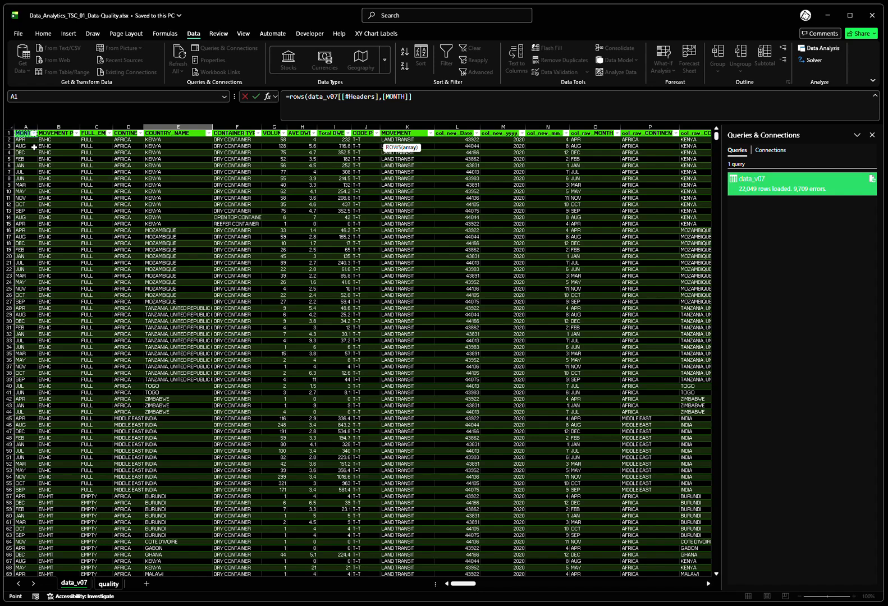
key("ctrl+shift+Down")
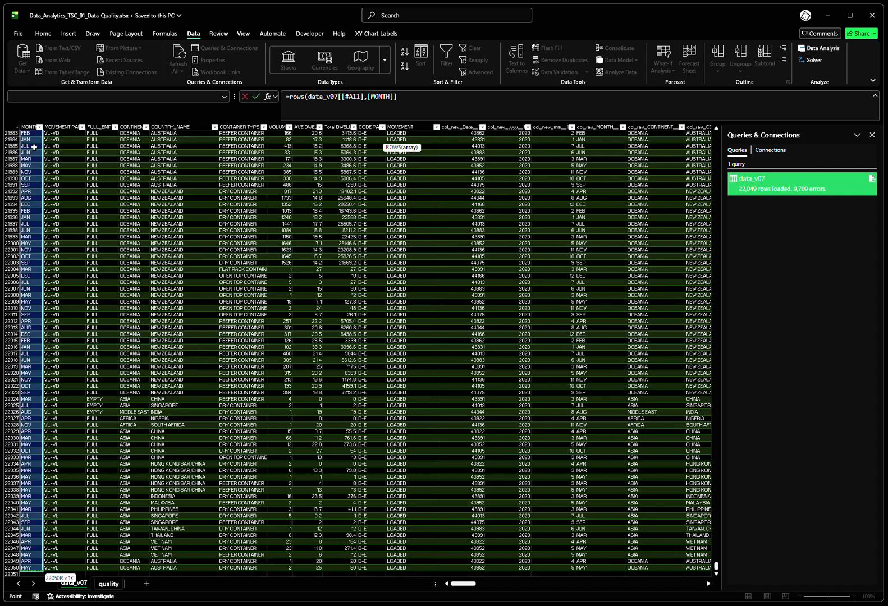
key("ctrl+shift+Right")
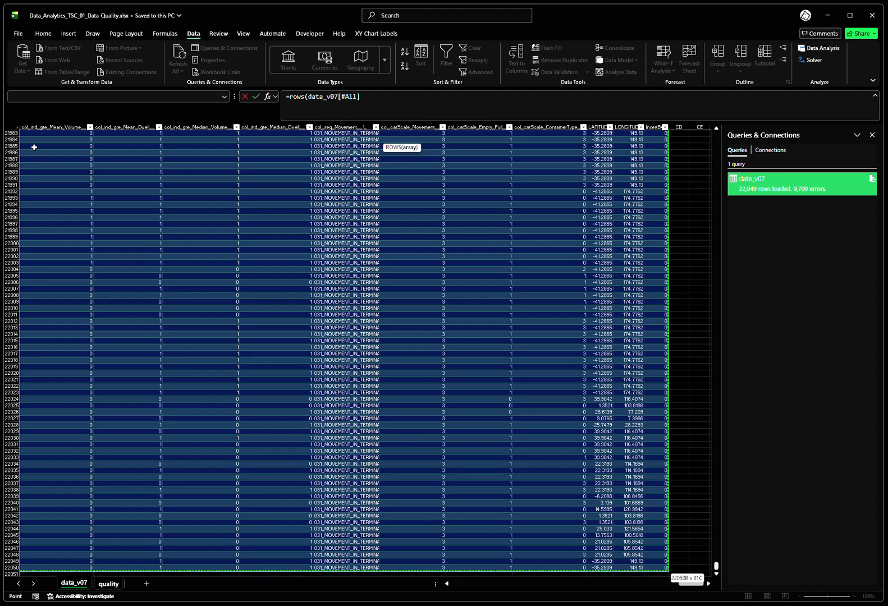
key("Return")
key("Up")
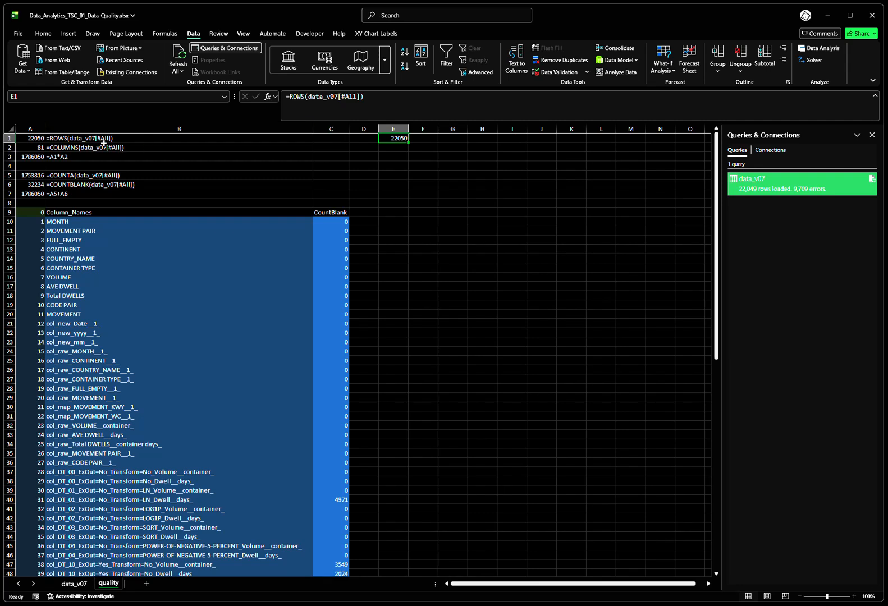
Show E1's formula as text in F1 with FORMULATEXT(E1) and fit column F's width to its contents
left_click(427, 138)
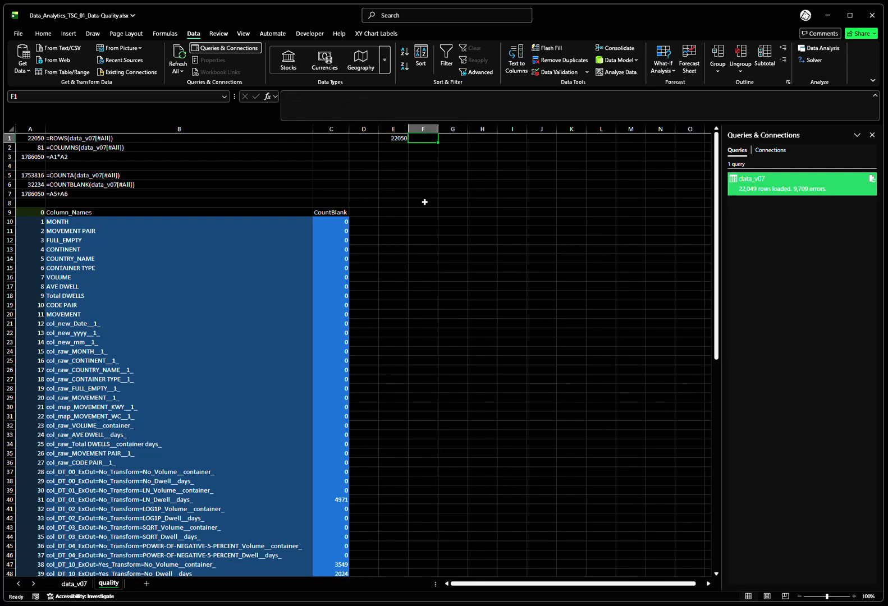
type("=form")
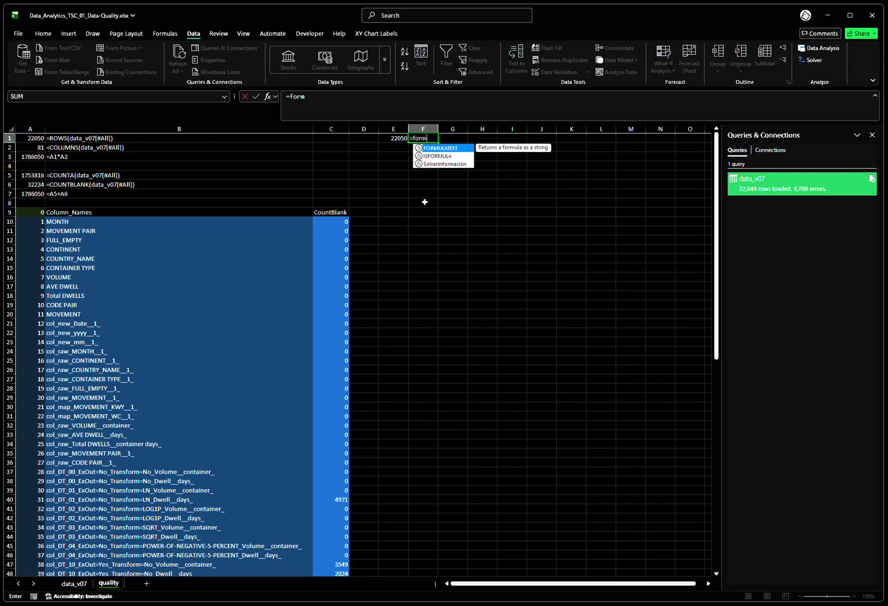
key("Tab")
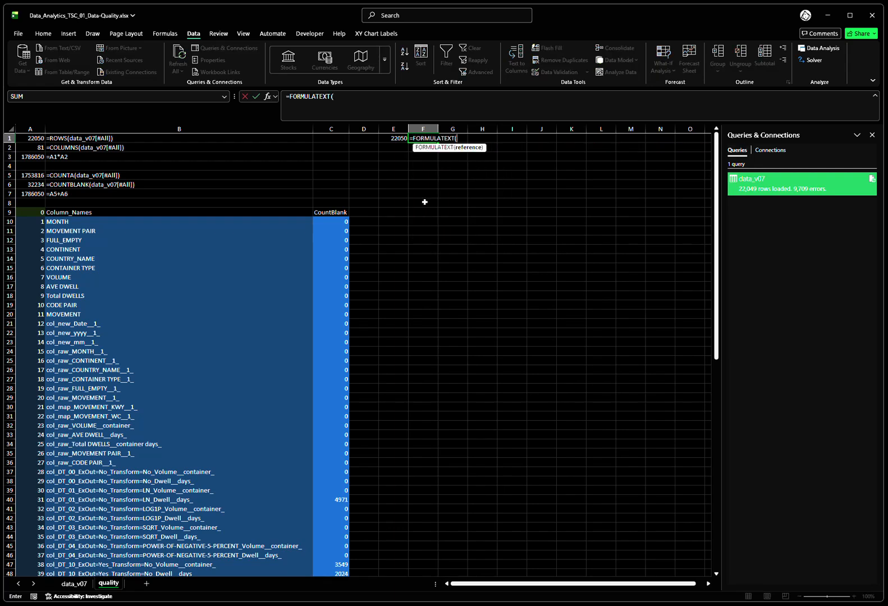
key("Left")
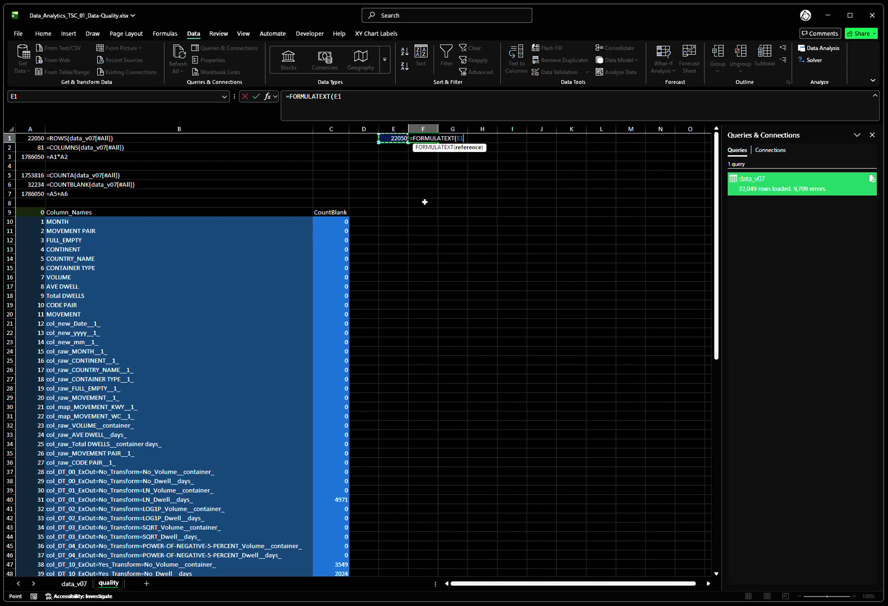
key("Return")
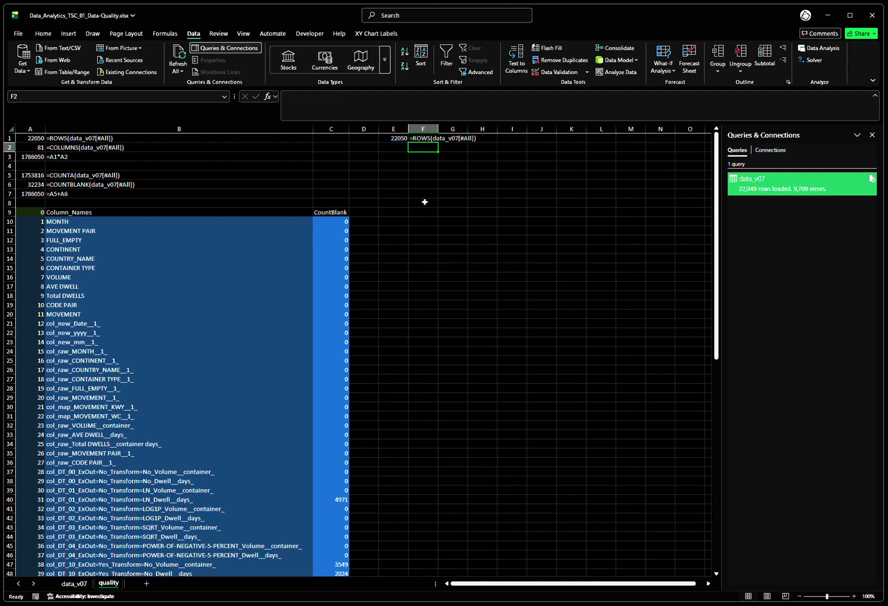
double_click(438, 128)
Build a COLUMNS formula in E2 of the quality sheet that references the whole table as data_v07[#All]
key("Left")
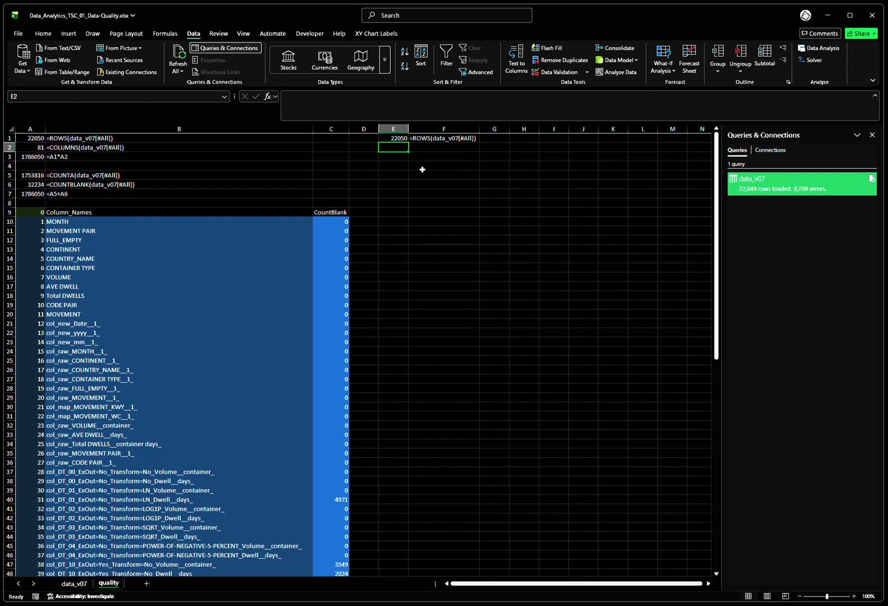
type("=")
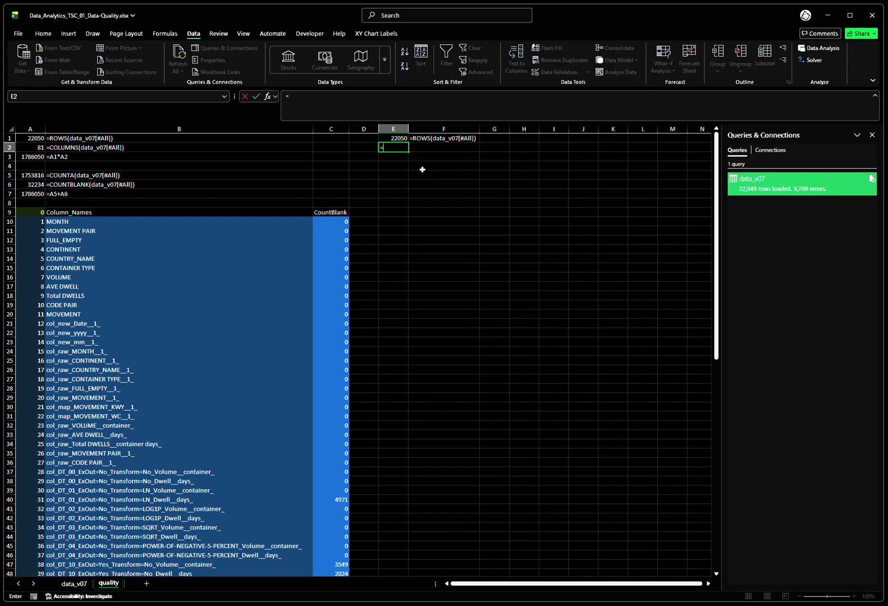
type("columns(")
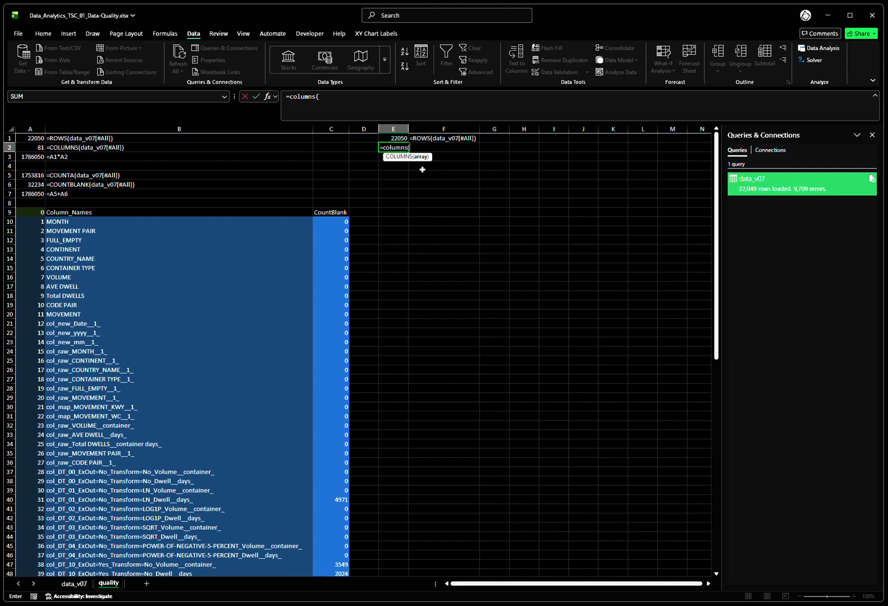
left_click(76, 585)
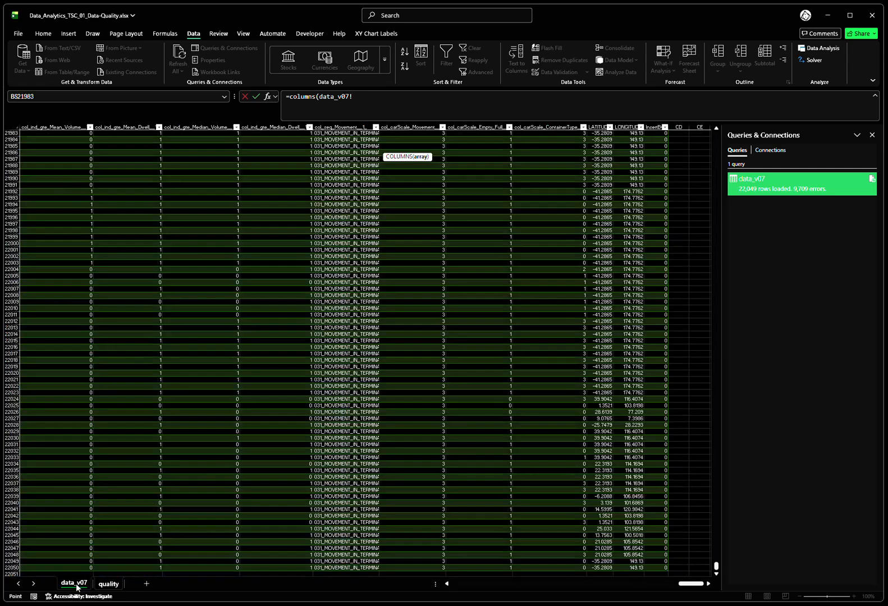
left_click(81, 317)
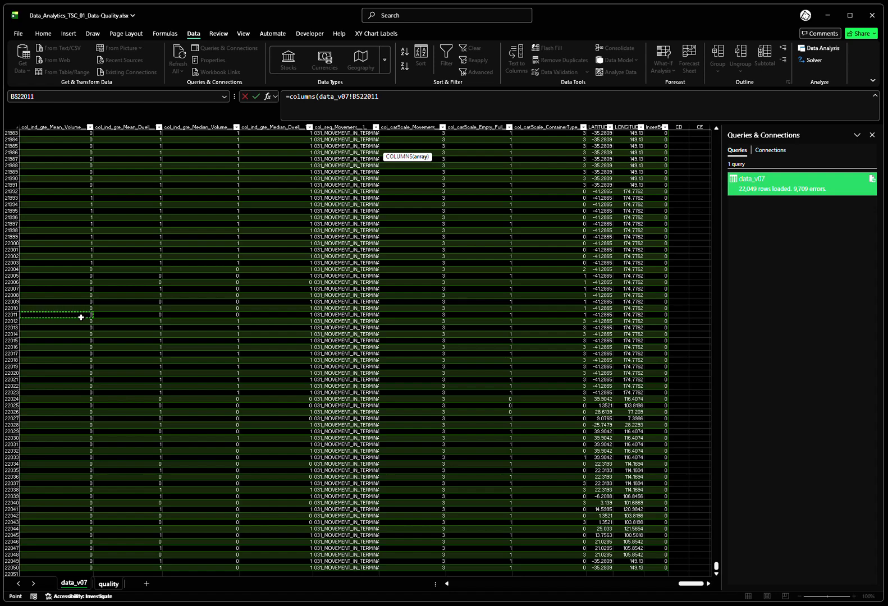
key("ctrl+Home")
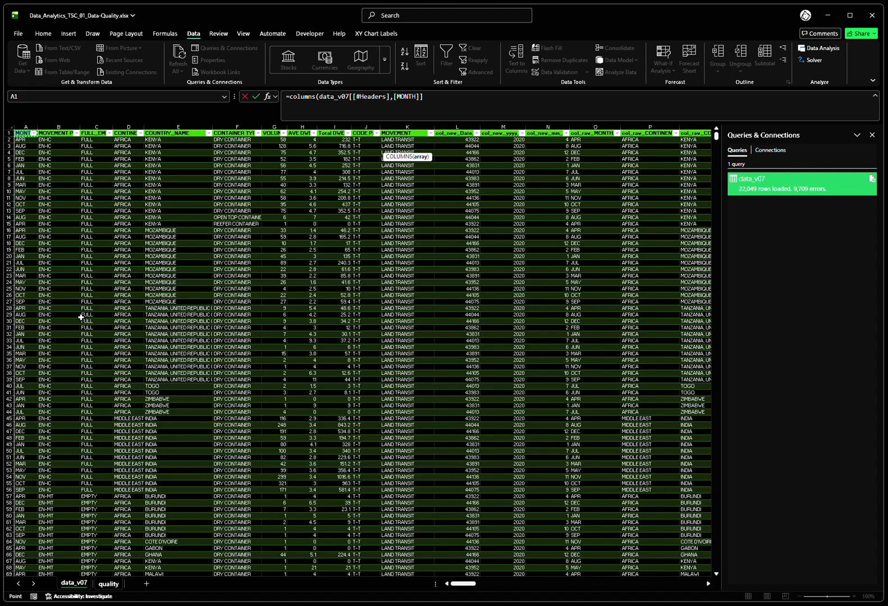
key("ctrl+shift+Down")
key("ctrl+shift+Right")
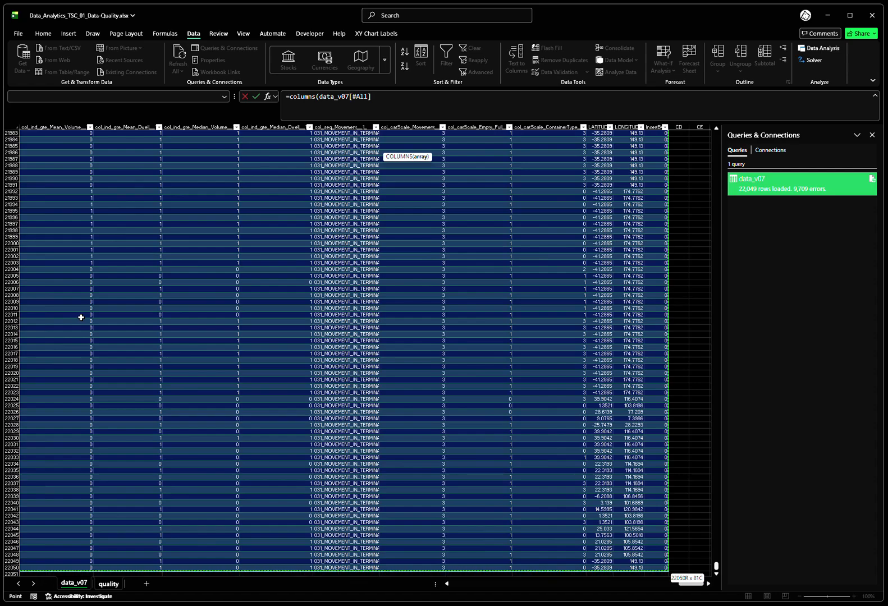
key("ctrl+Home")
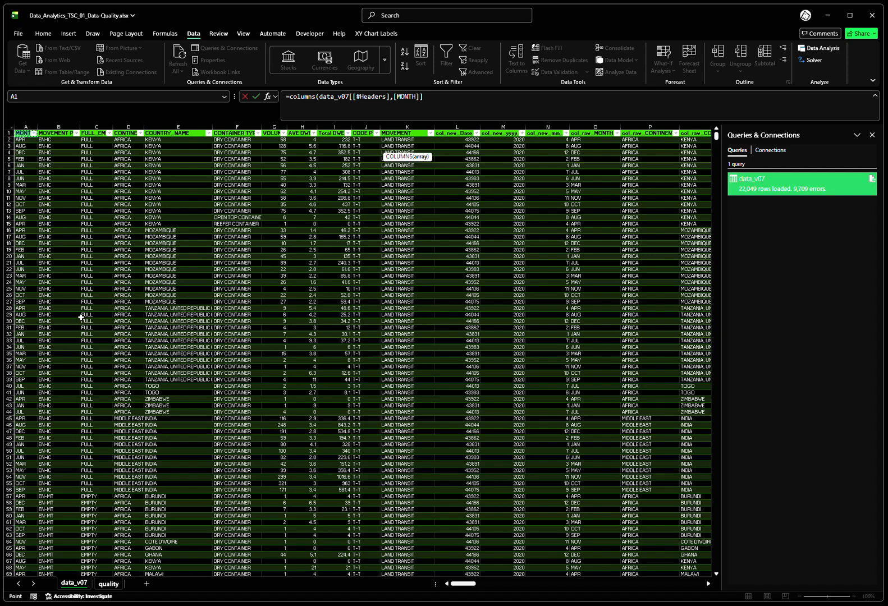
key("Down")
key("Down")
key("Down")
key("Down")
key("Right")
key("Right")
key("Down")
key("Down")
key("Down")
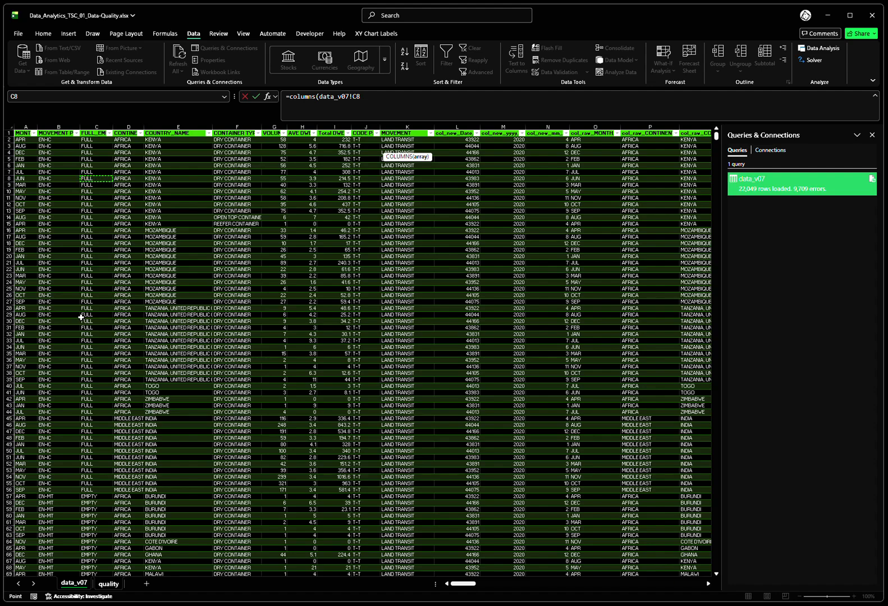
Reselect the whole data_v07 table with headers as the COLUMNS argument and enter =COLUMNS(data_v07[#All]) in E2
key("ctrl+Home")
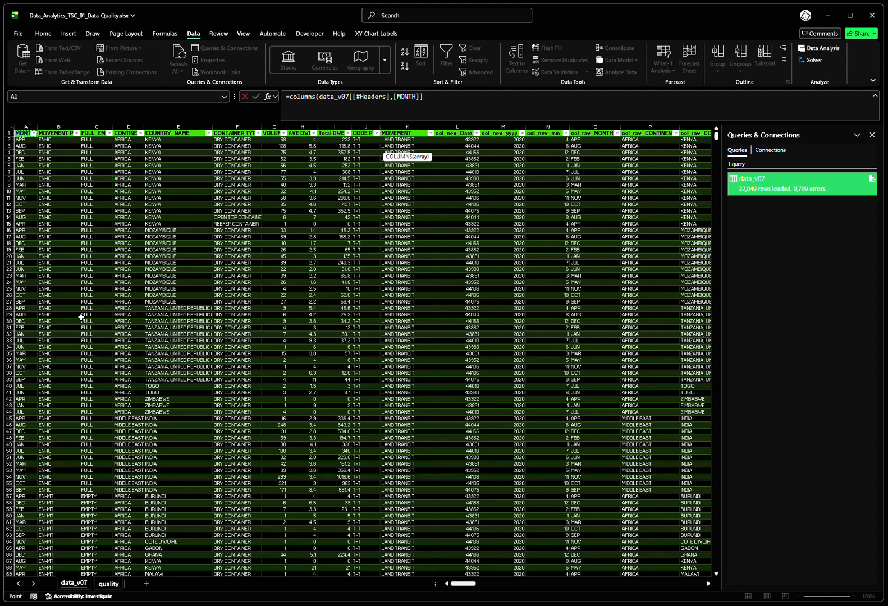
key("ctrl+shift+Down")
key("ctrl+shift+Right")
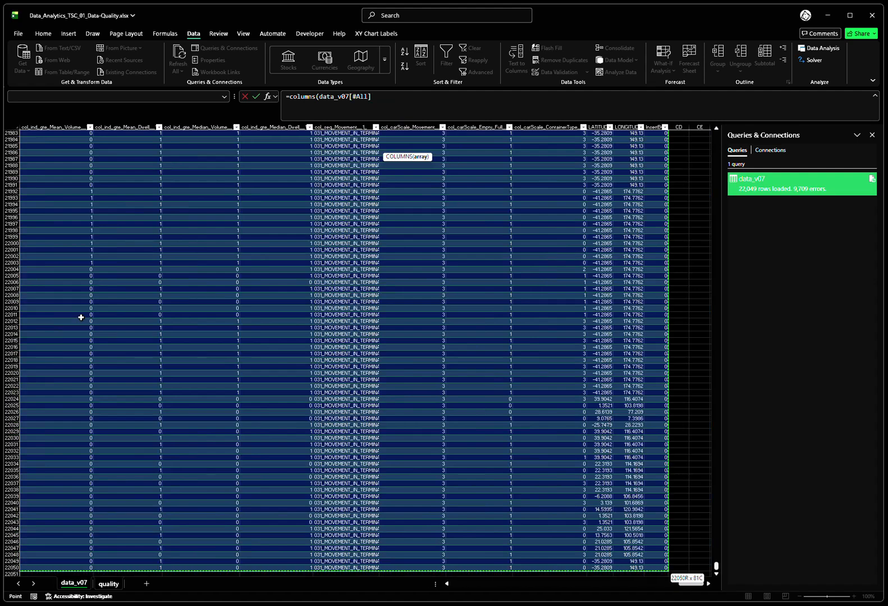
key("Return")
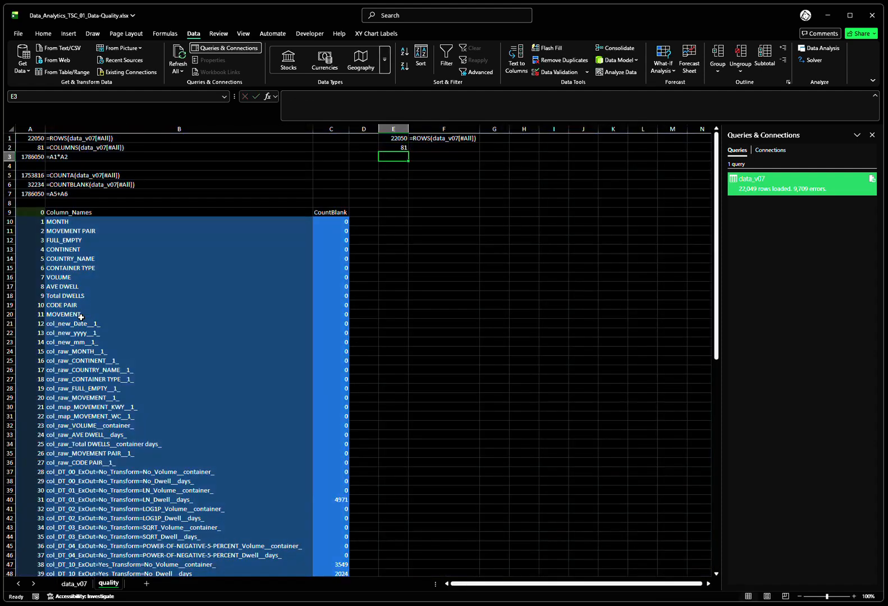
Show E2's formula as text in F2 with FORMULATEXT(E2) and fit column F's width to its contents
key("Up")
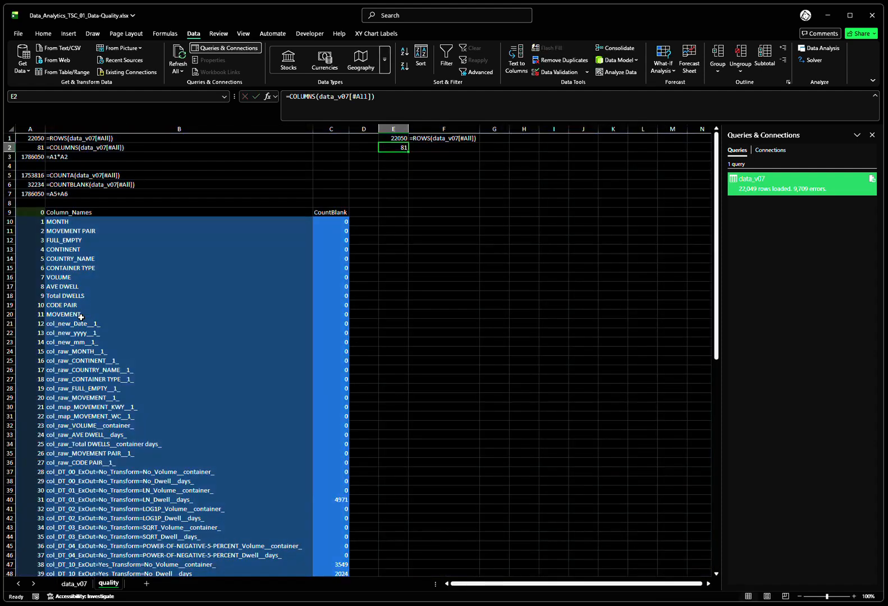
key("Right")
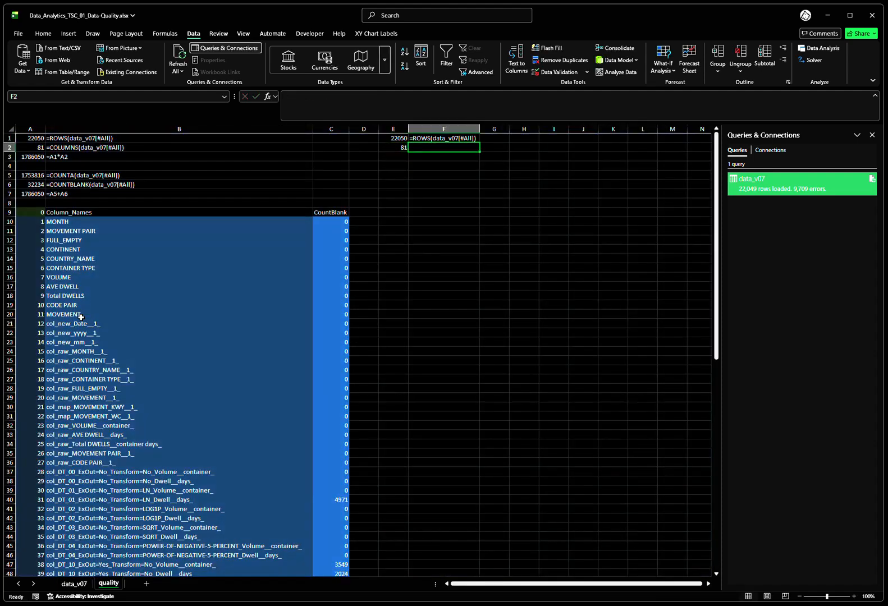
type("=formulat")
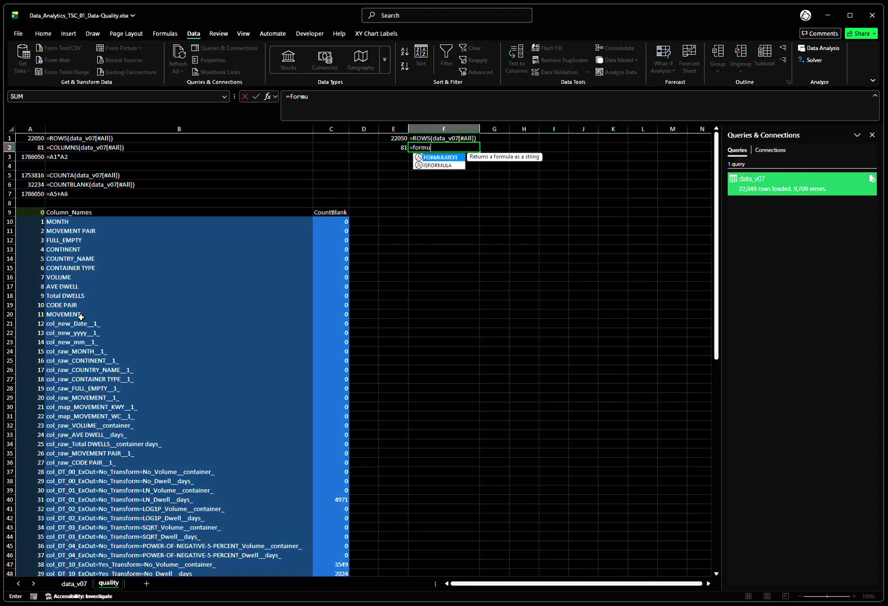
key("Tab")
key("Left")
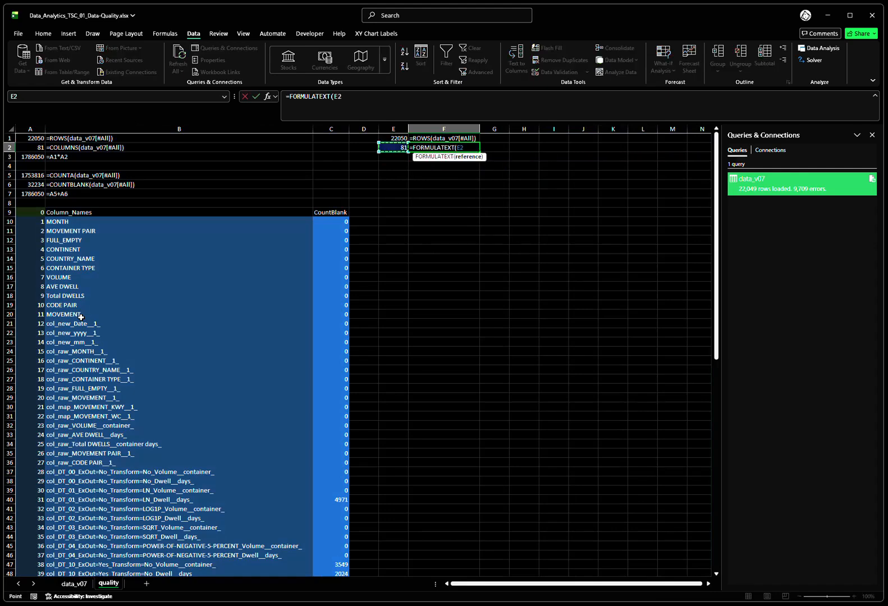
key("Return")
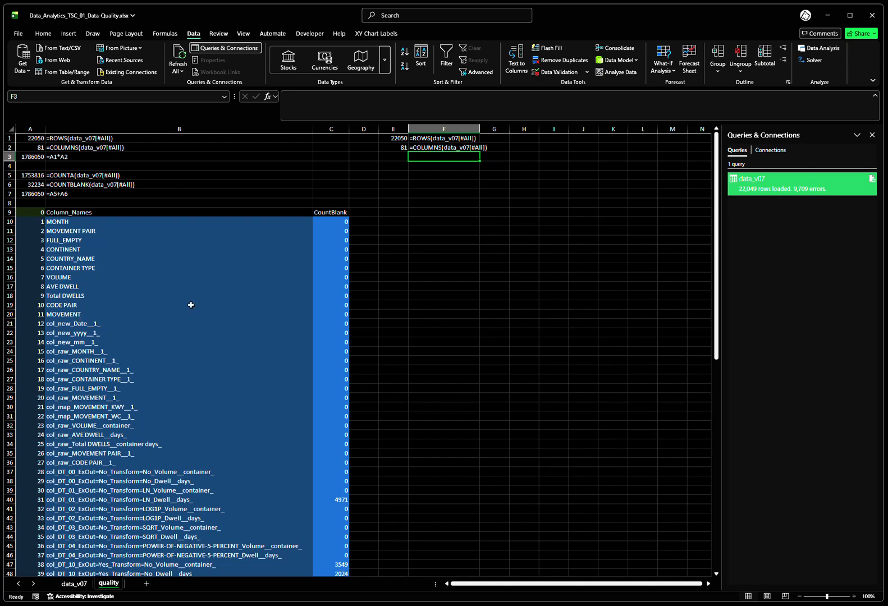
double_click(480, 130)
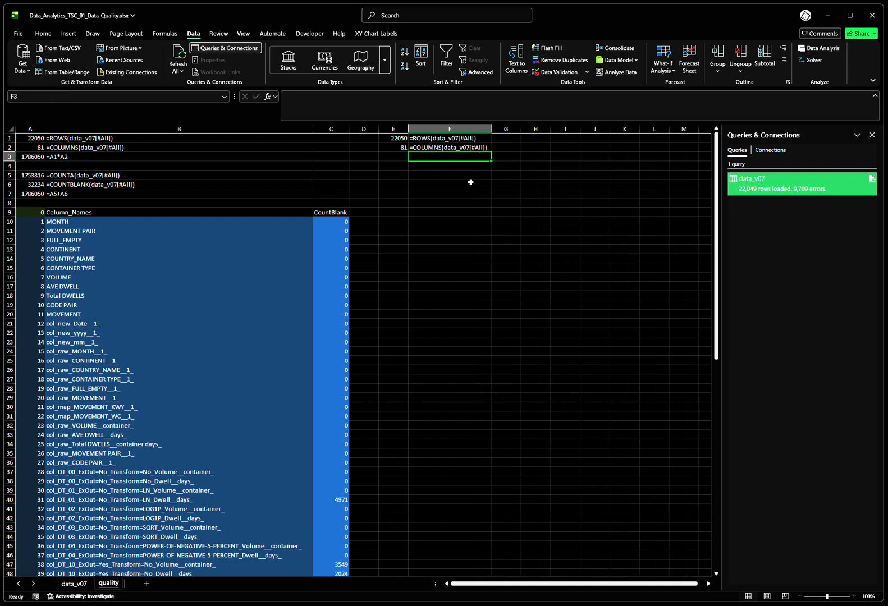
Calculate the table's total number of cells in E3 with the formula =E1*E2
key("Left")
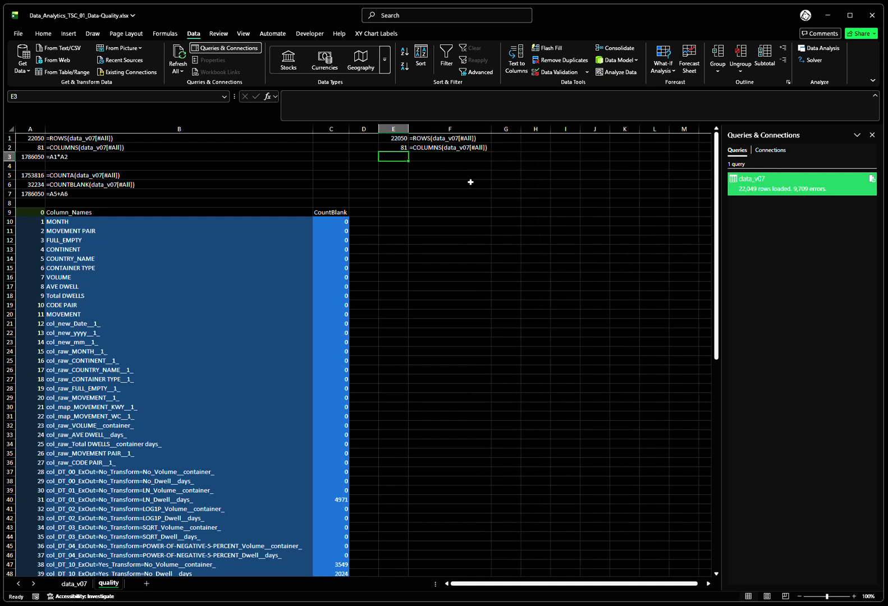
key("Up")
key("Up")
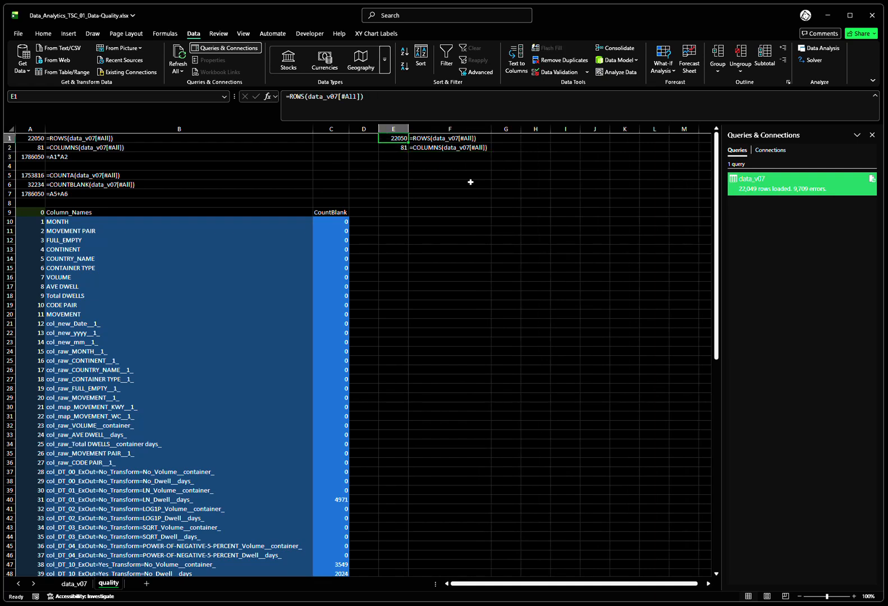
key("Down")
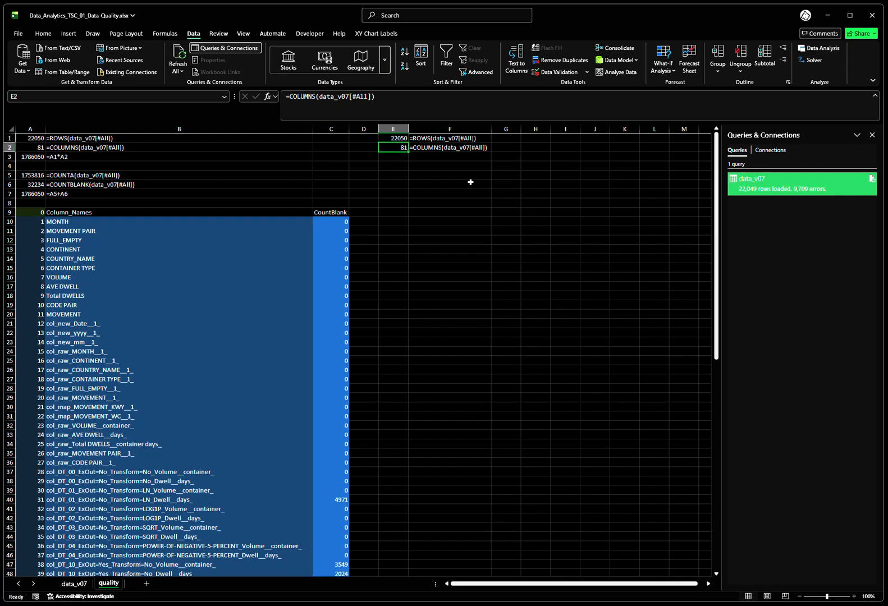
key("Down")
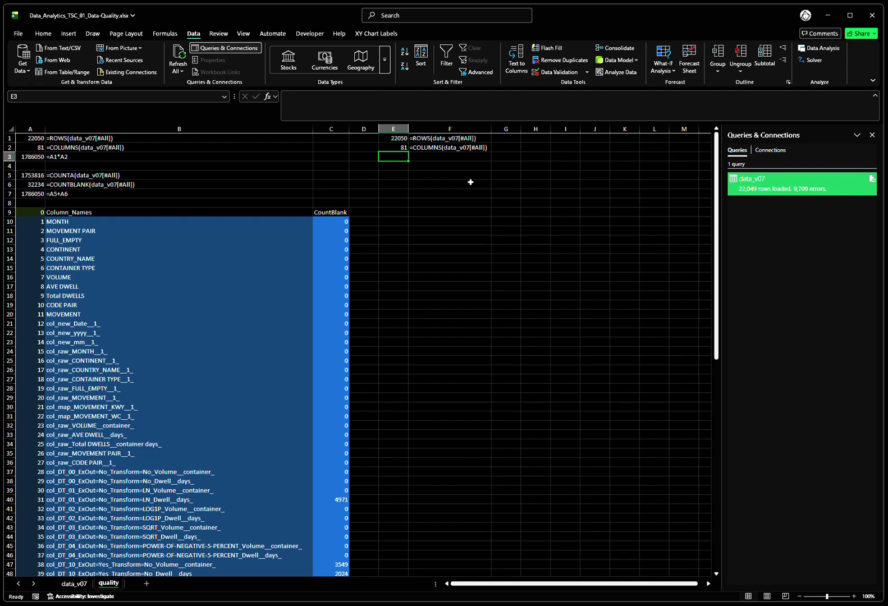
type("=")
key("Up")
key("Up")
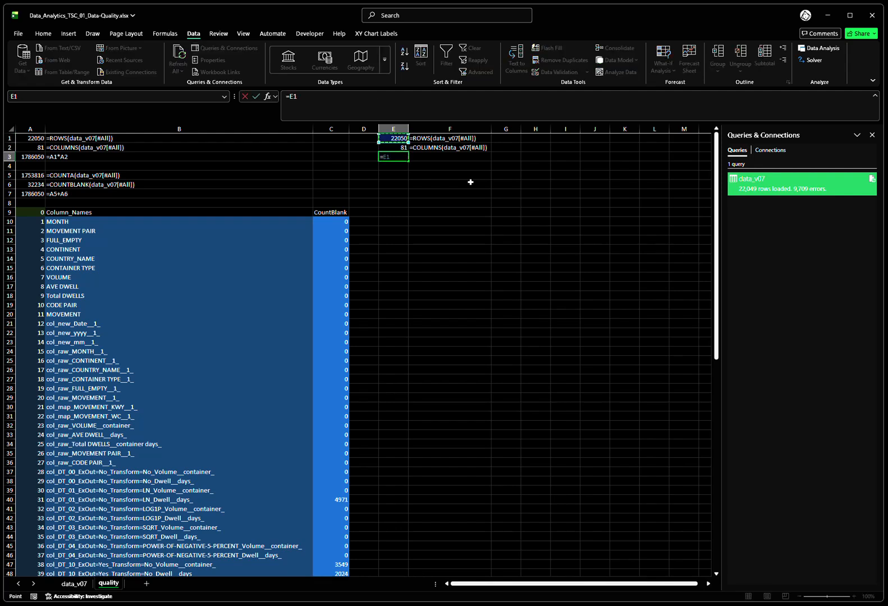
type("*")
key("Up")
key("Return")
Show E3's formula as text in F3 with FORMULATEXT(E3)
key("Up")
key("Right")
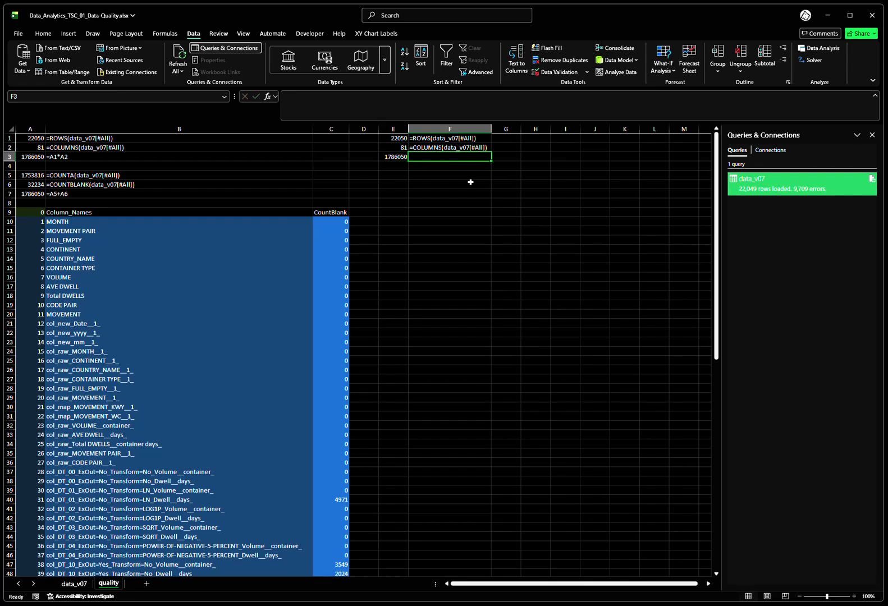
type("=fr")
key("BackSpace")
type("ORMULATEXT(")
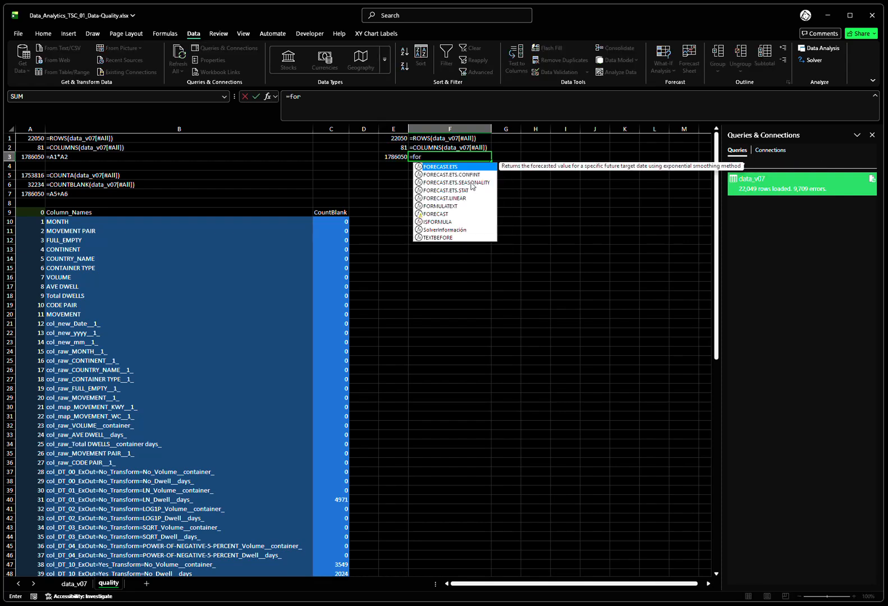
key("Left")
key("Return")
Review the row count, column count and total cell count formulas in E1 through E3
key("Up")
key("Left")
key("Up")
key("Up")
key("Down")
key("Down")
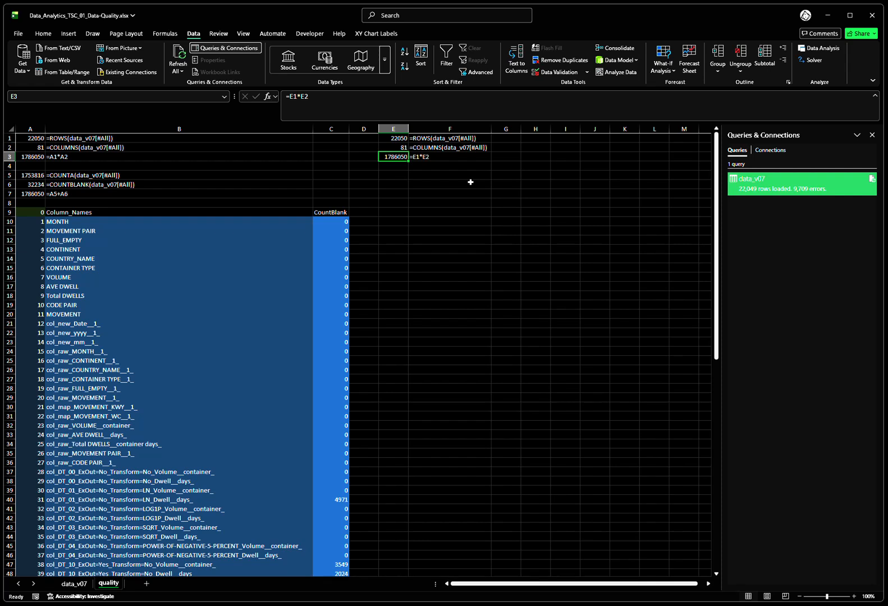
key("Down")
key("Down")
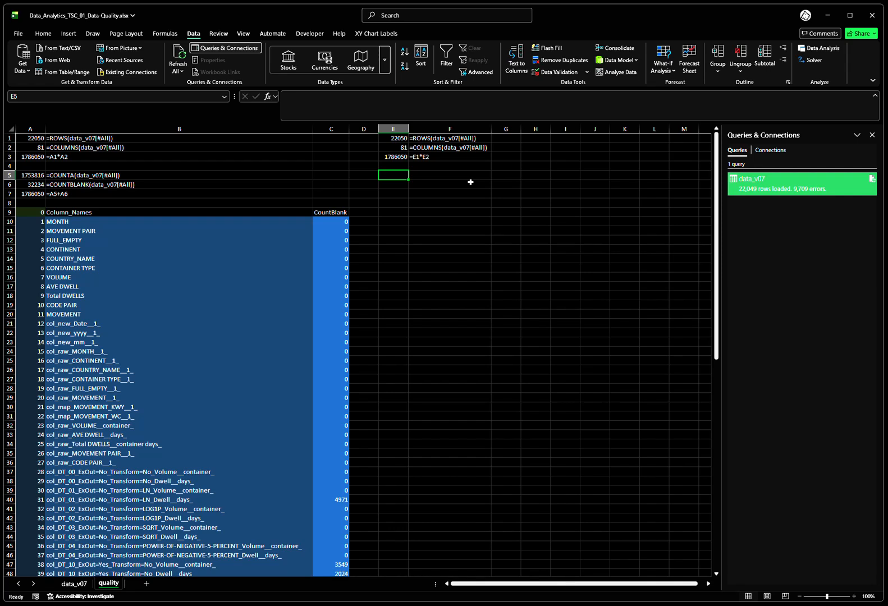
key("Up")
key("Up")
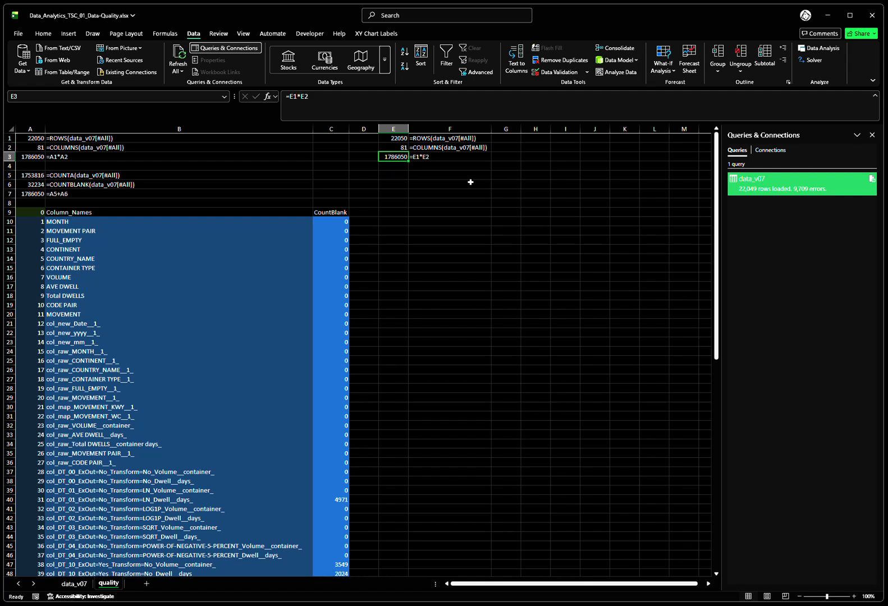
Count the non-empty cells of the whole table, headers included, by entering =COUNTA(data_v07[#All]) in E5
key("Down")
key("Down")
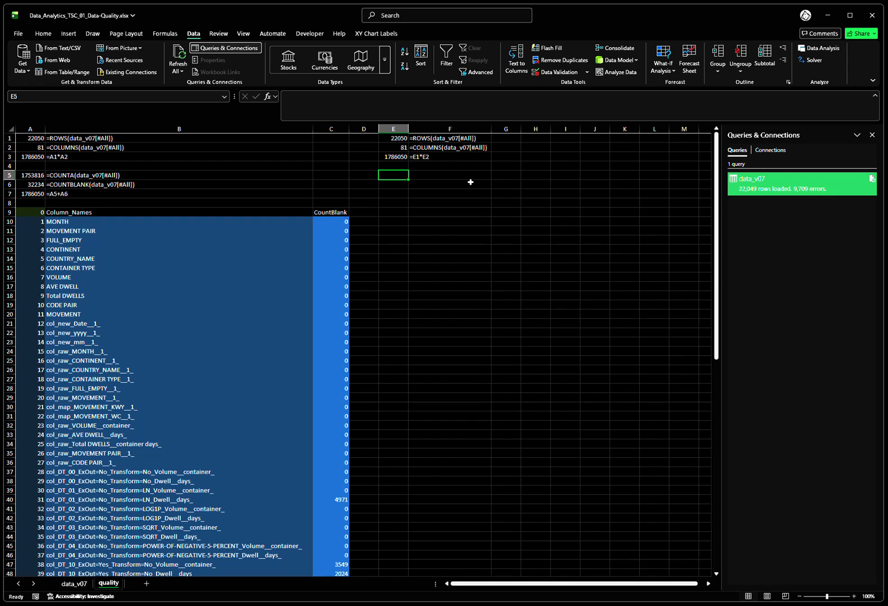
type("=count")
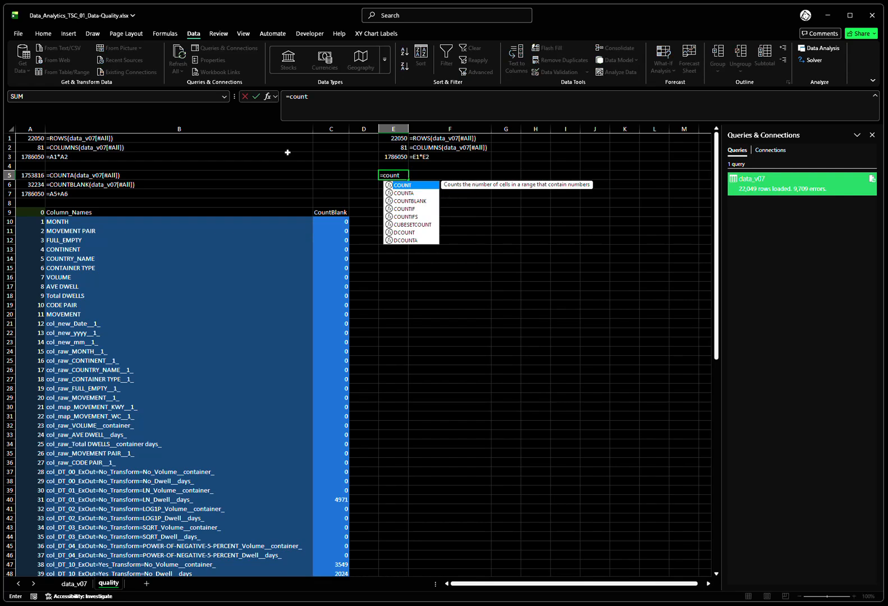
left_click(408, 194)
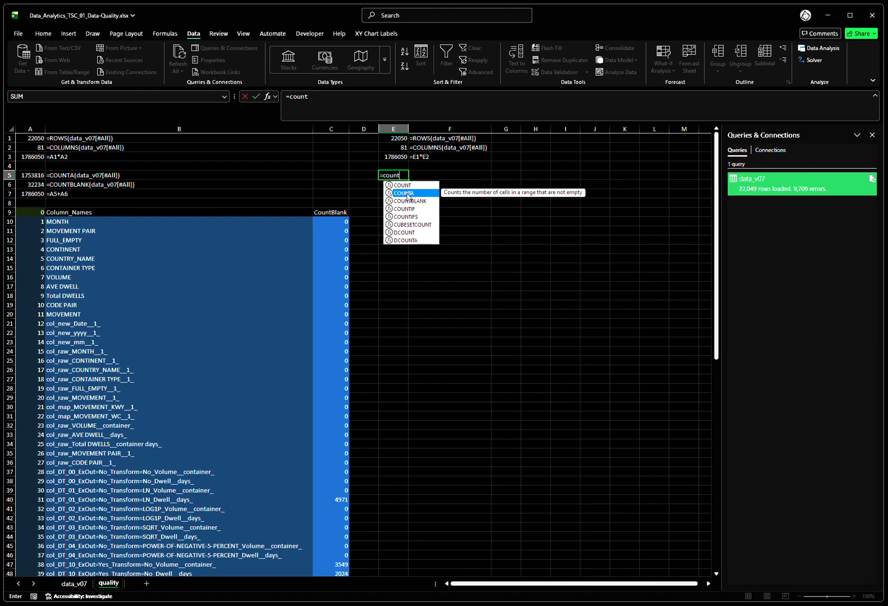
double_click(407, 194)
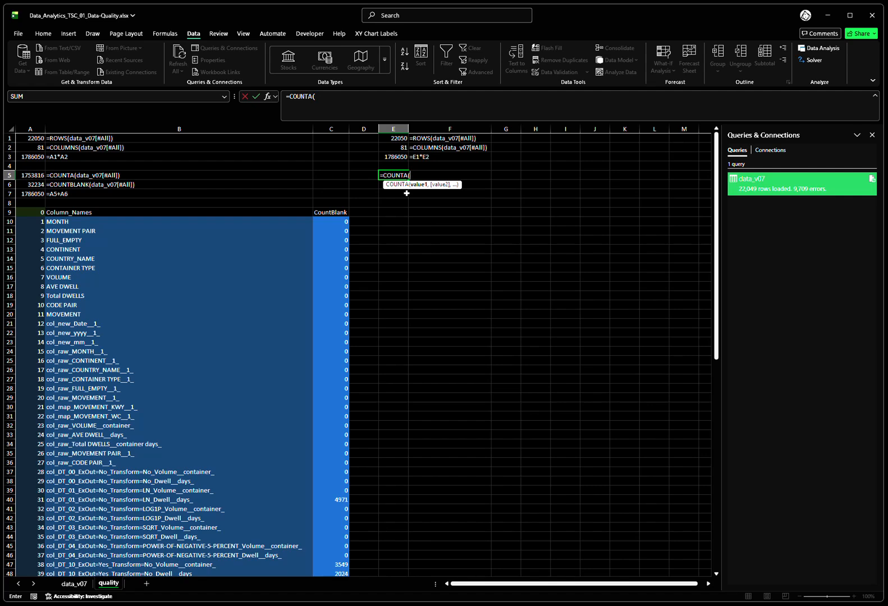
left_click(75, 584)
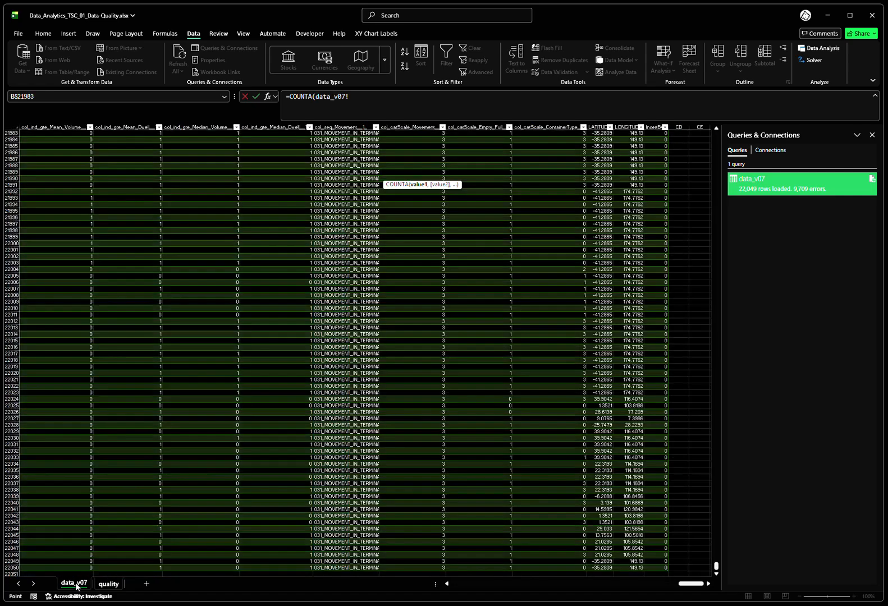
left_click(69, 309)
key("ctrl+Home")
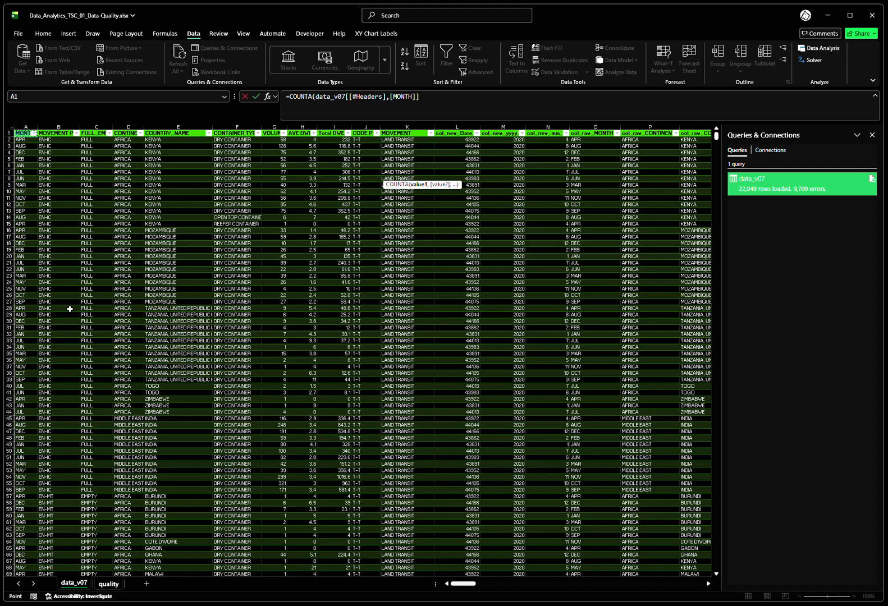
key("ctrl+shift+Down")
key("ctrl+shift+Right")
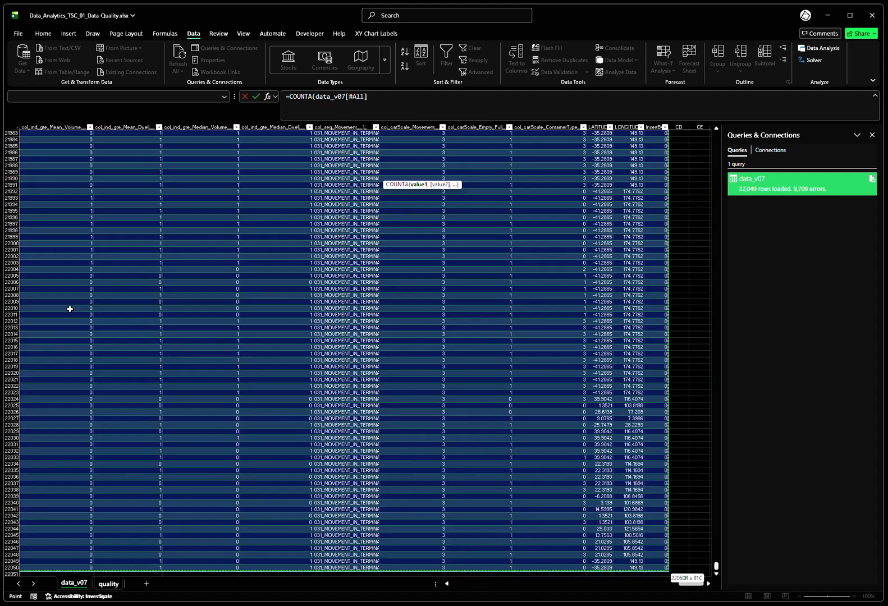
key("Return")
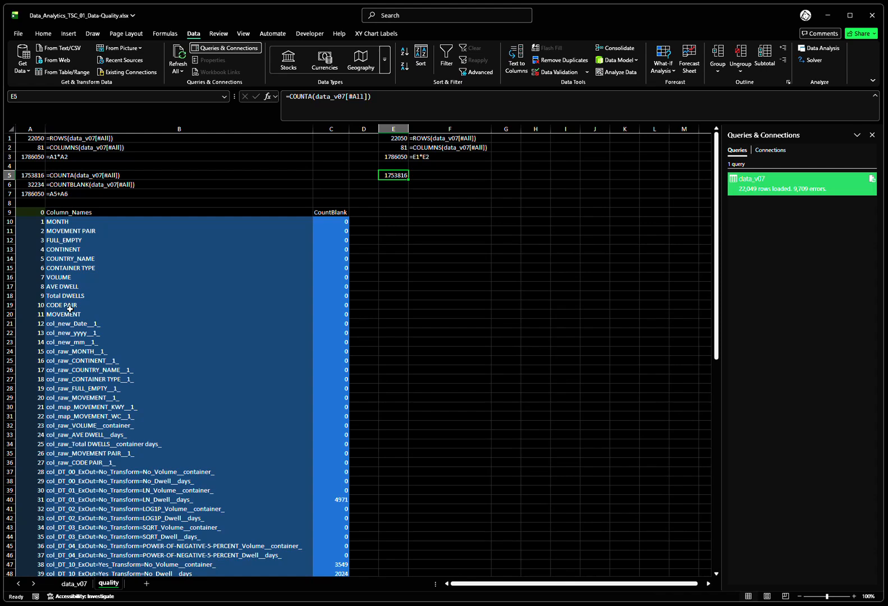
Compare the non-empty cell count in E5 with the total cell count in E3
key("Right")
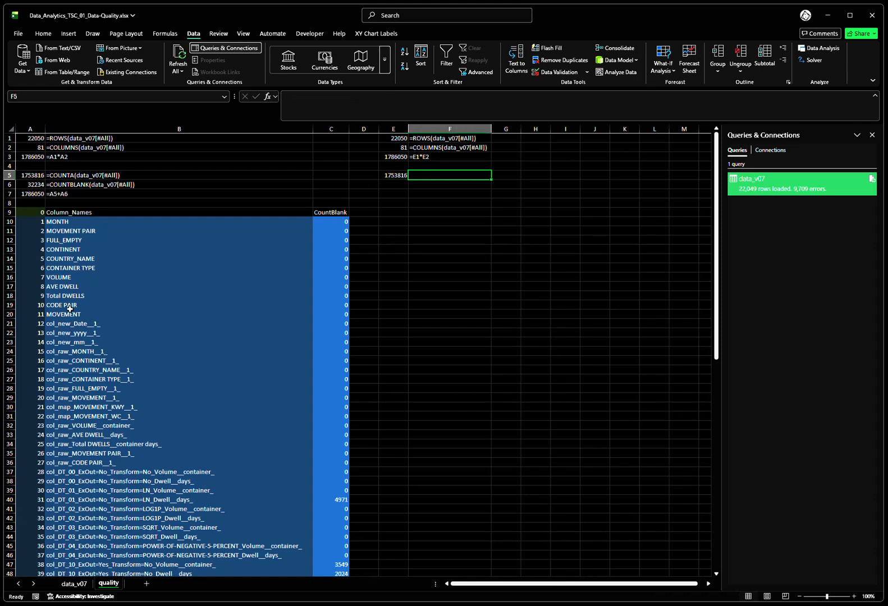
key("Left")
key("Up")
key("Up")
key("Down")
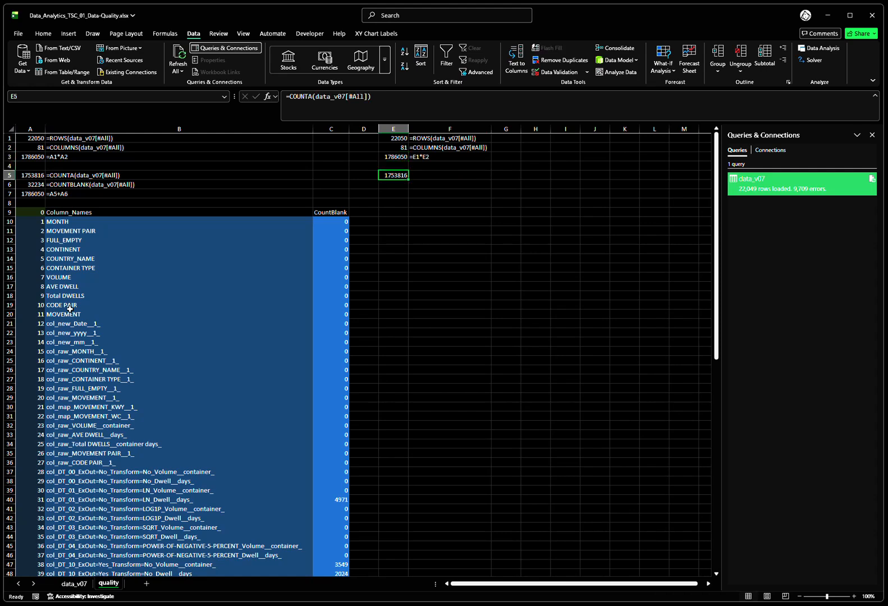
key("Up")
key("Up")
key("Down")
key("Down")
Show E5's formula as text in F5 with FORMULATEXT(E5)
key("Right")
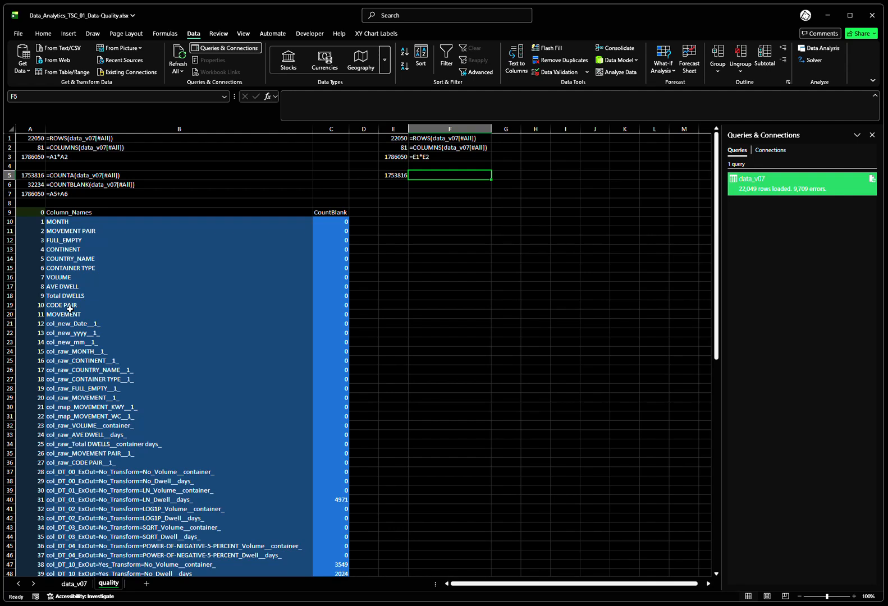
type("=form")
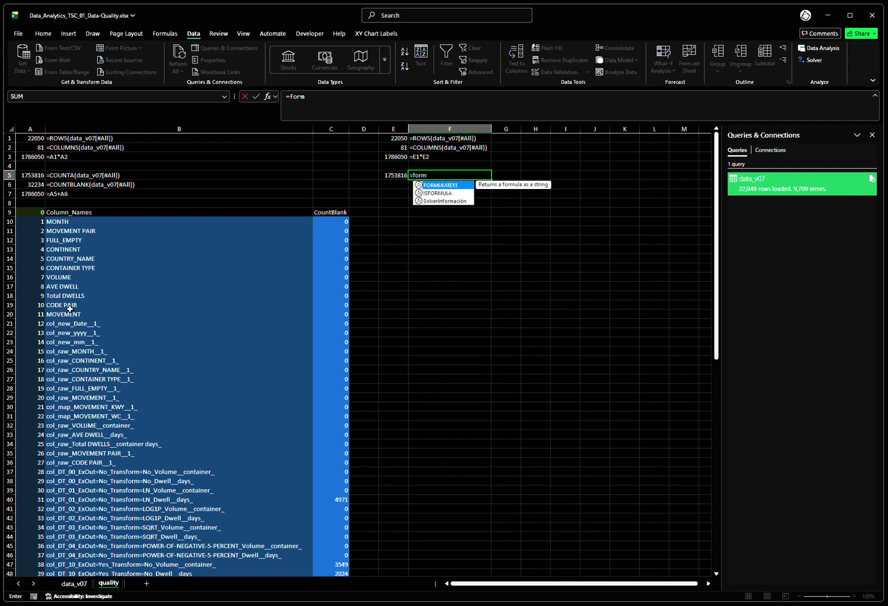
key("ctrl+Return")
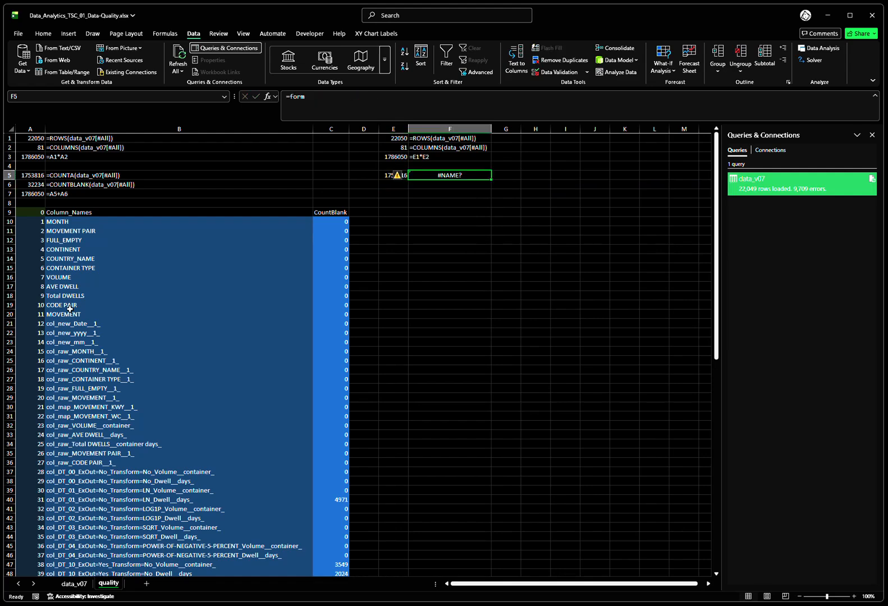
key("F2")
key("Tab")
key("Left")
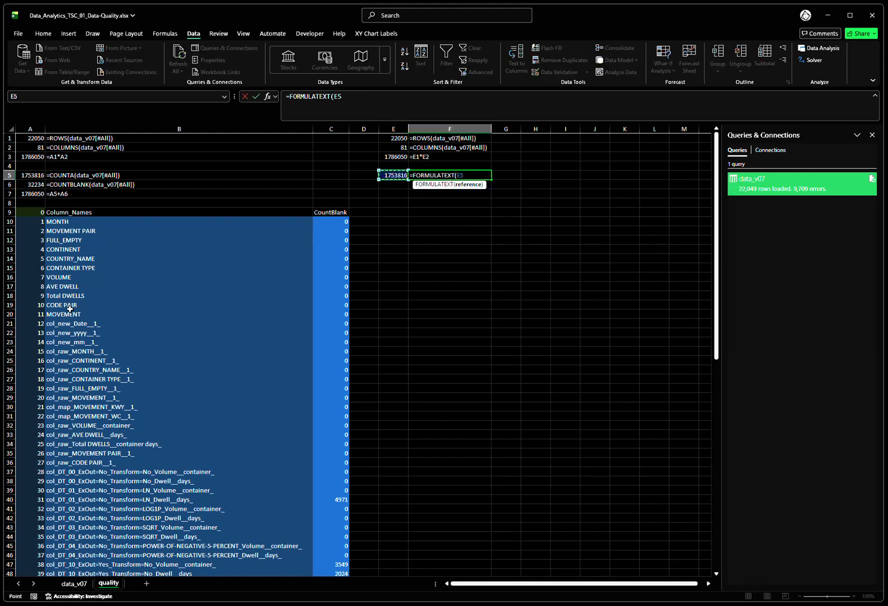
key("ctrl+Return")
Label the COUNTA result by entering "not empty" in G5
key("Right")
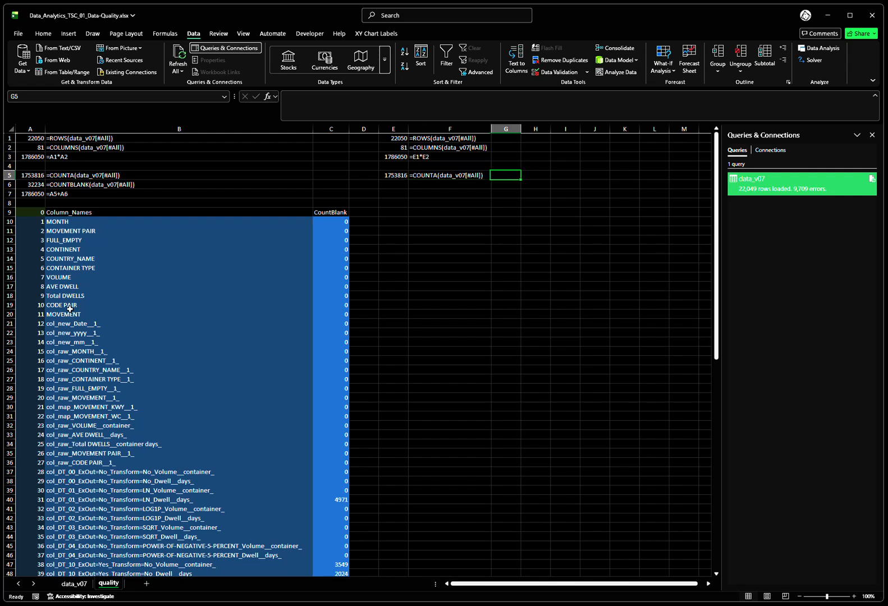
type("not empty")
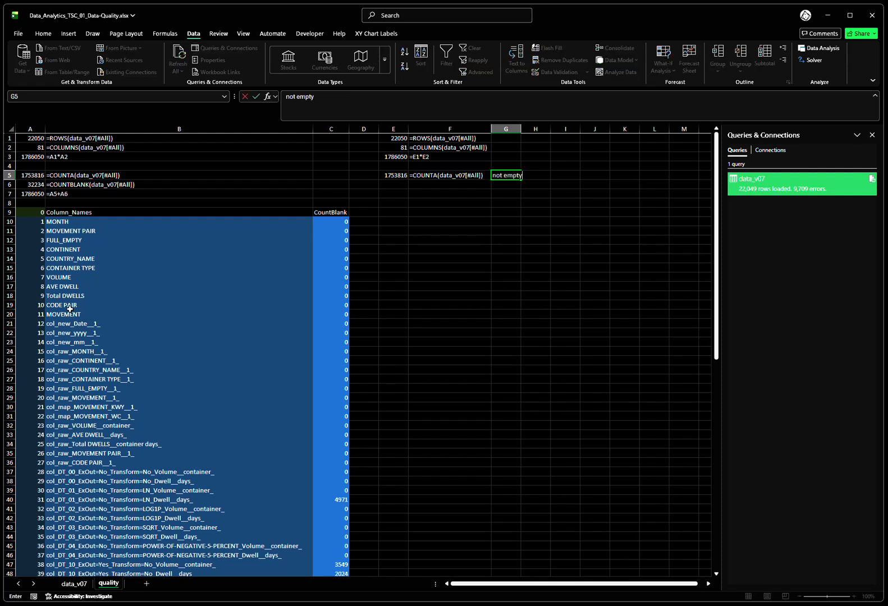
key("Return")
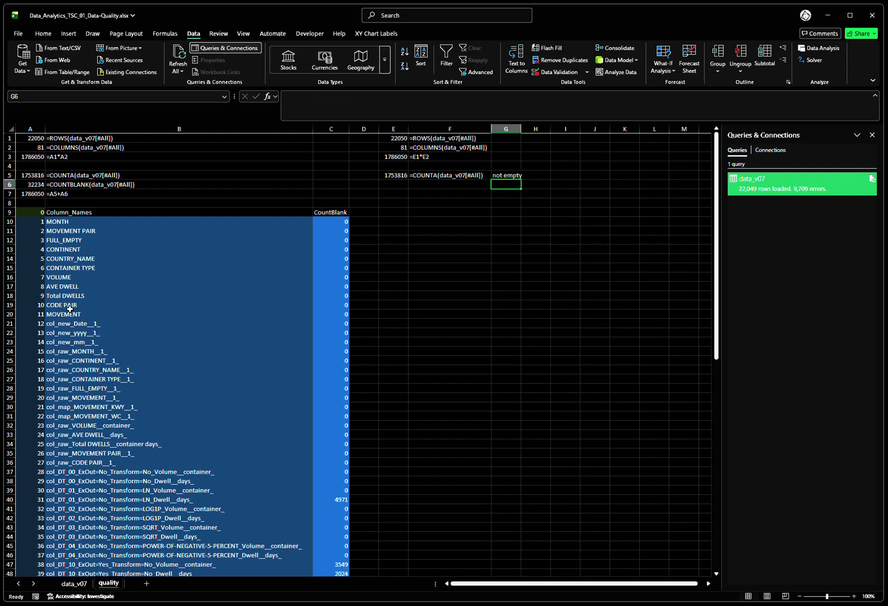
Count the blank cells of the whole table, headers included, by entering =COUNTBLANK(data_v07[#All]) in E6
key("Left")
key("Left")
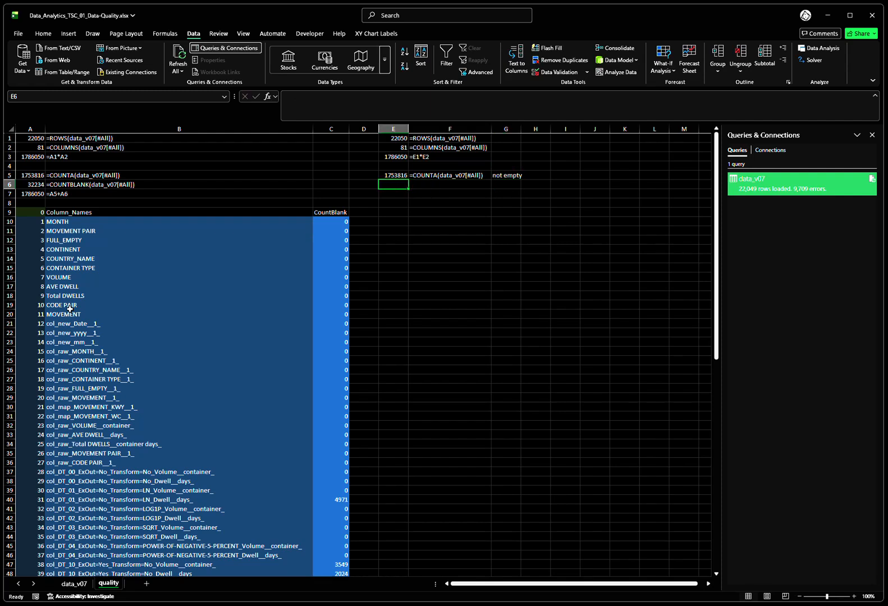
type("=count")
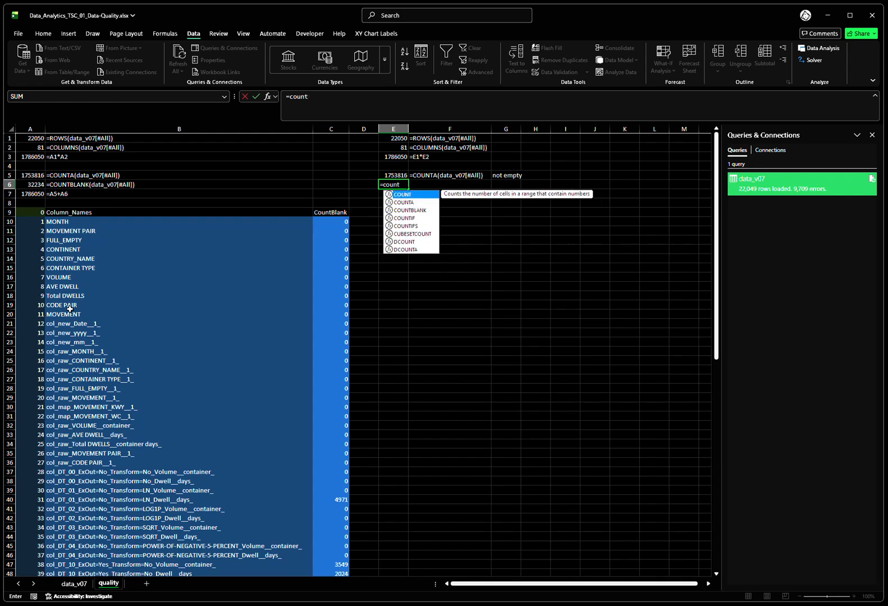
key("Down")
key("Down")
key("Tab")
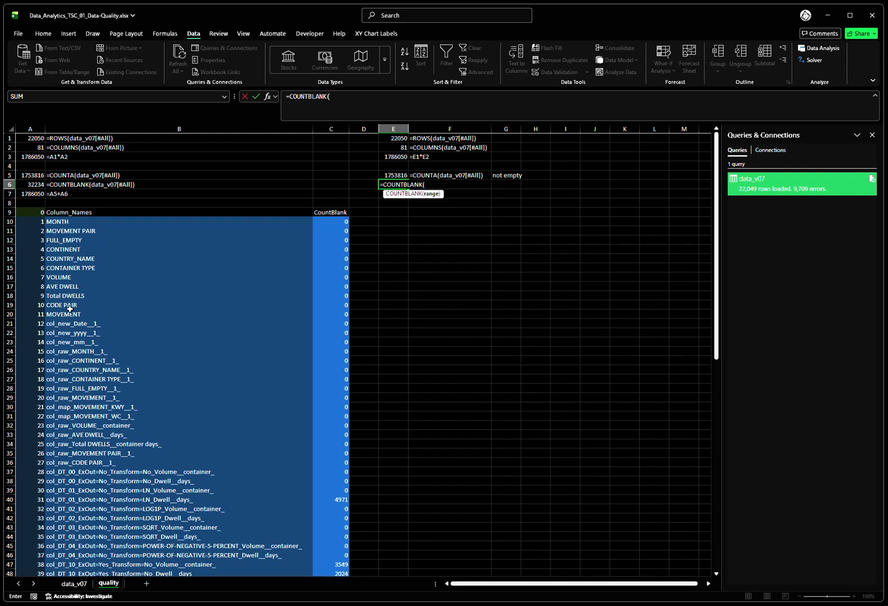
left_click(71, 586)
left_click(119, 354)
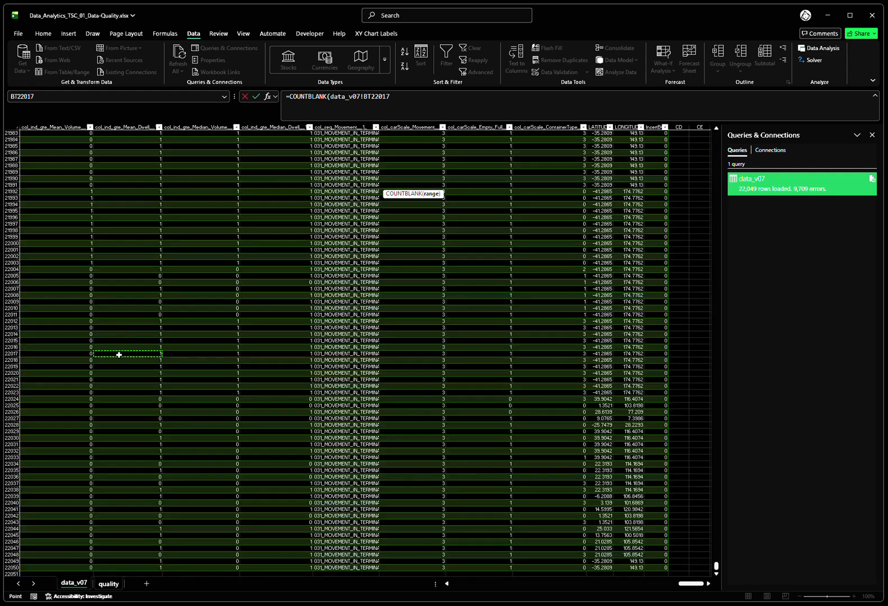
key("ctrl+Home")
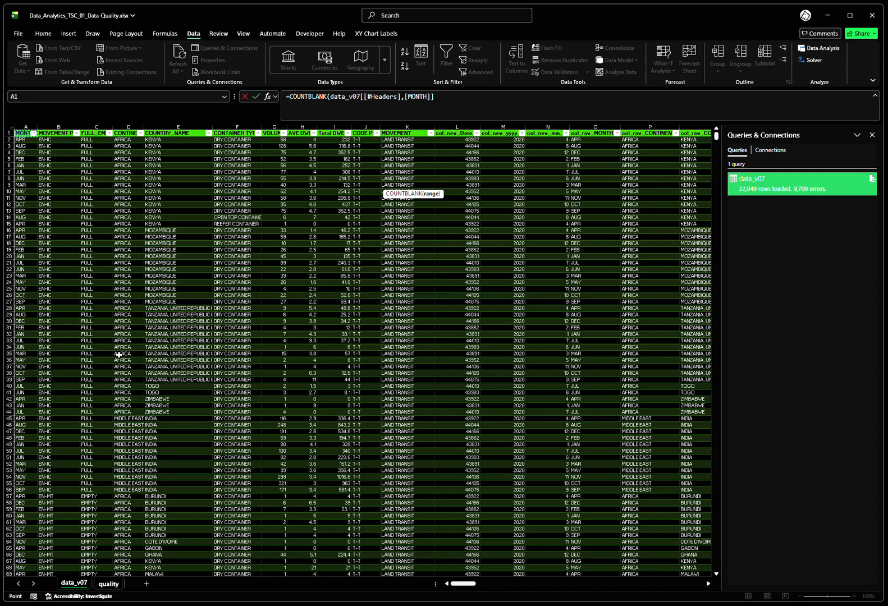
key("ctrl+shift+Down")
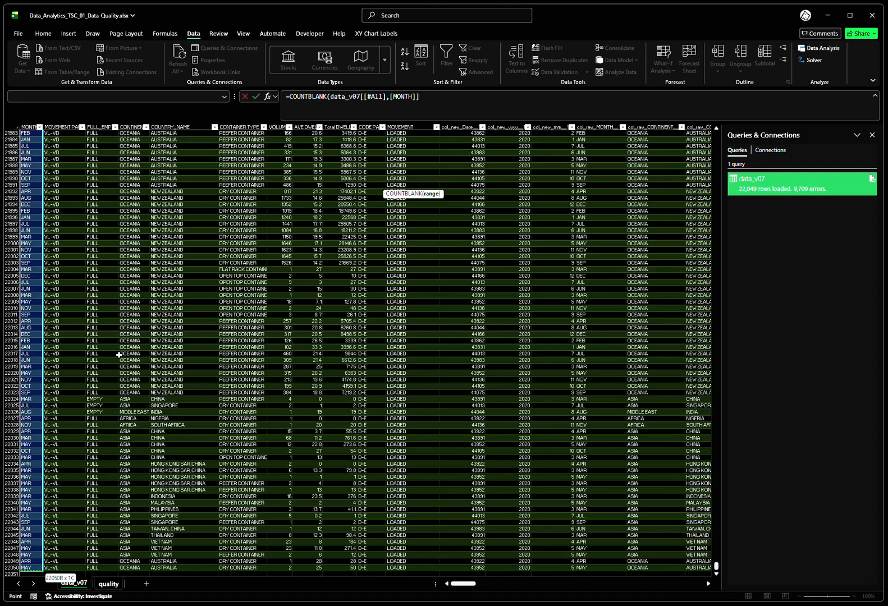
key("ctrl+shift+Right")
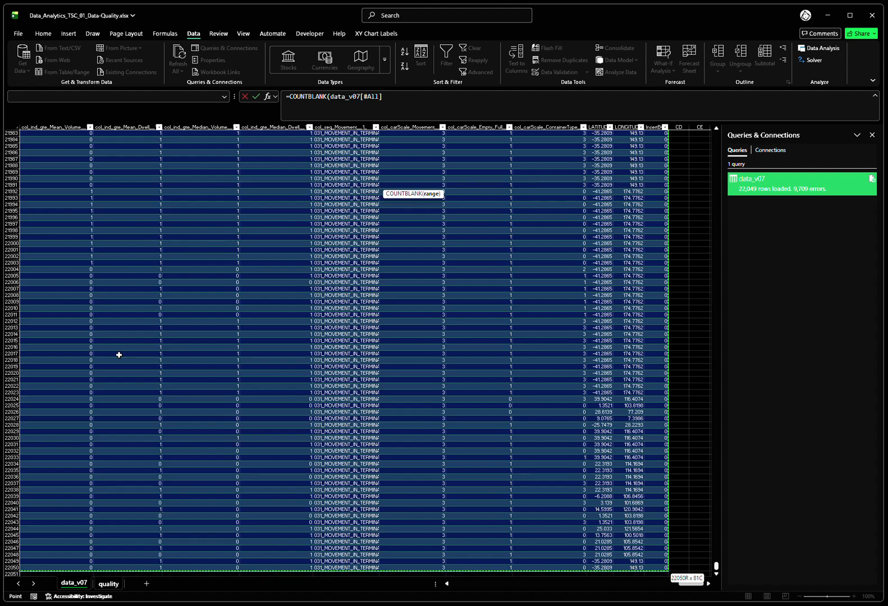
key("Return")
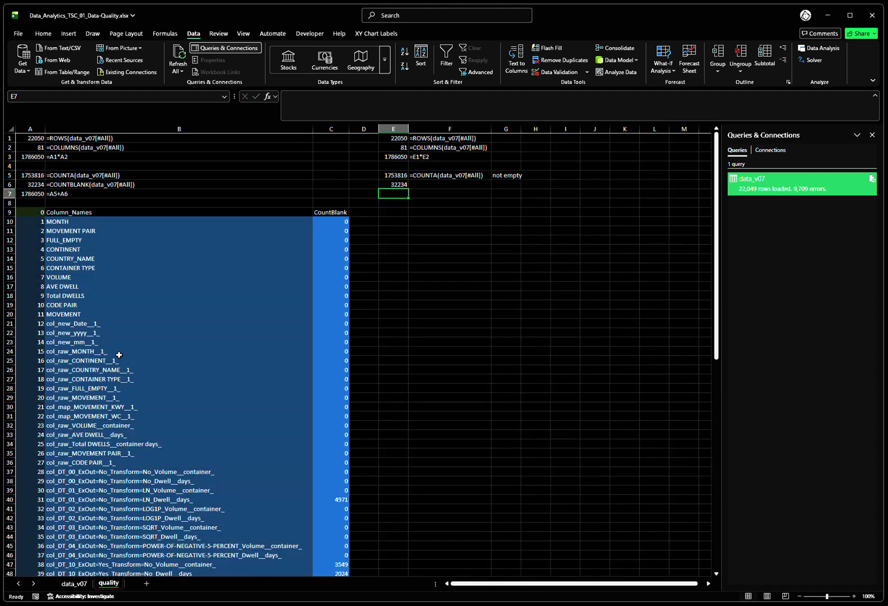
key("Up")
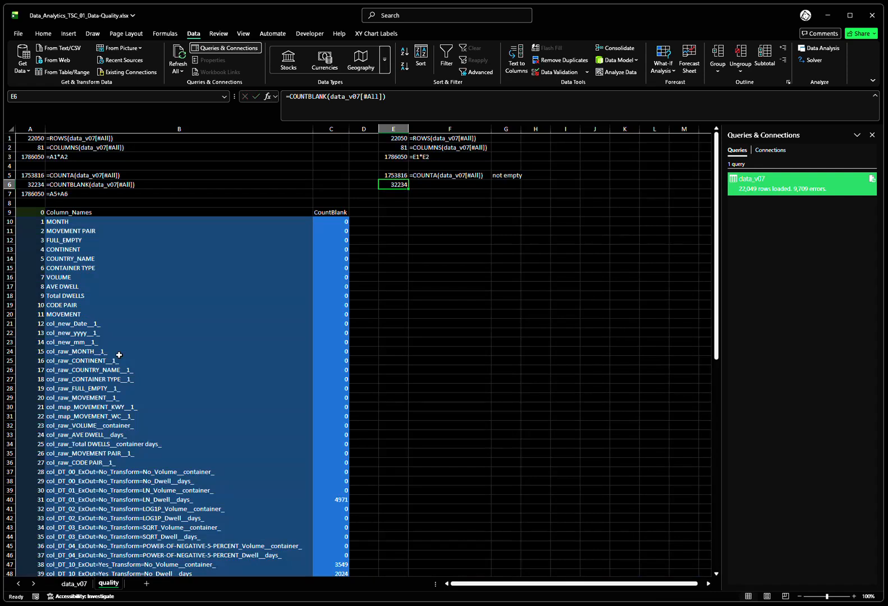
Show E6's formula as text in F6 with FORMULATEXT(E6)
key("Right")
type("=form")
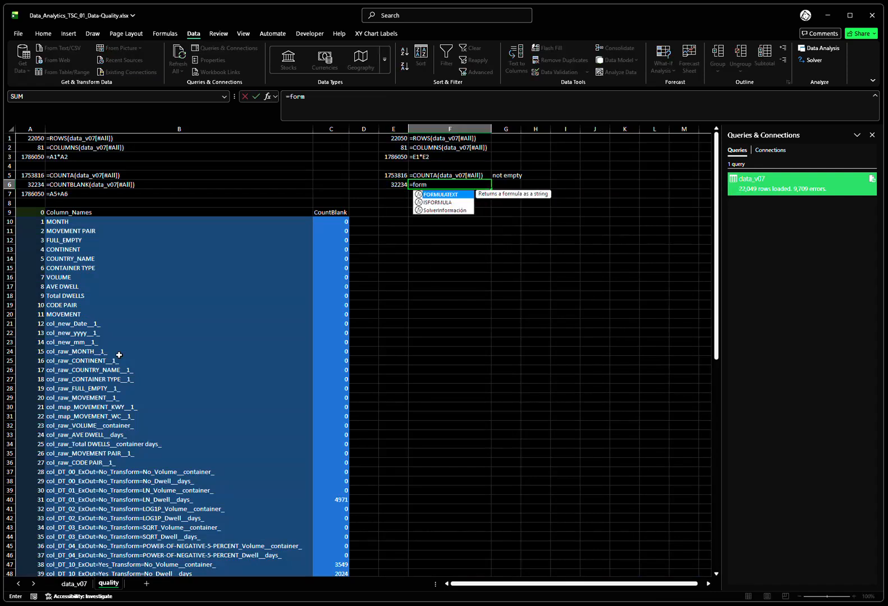
key("Tab")
key("Left")
key("Return")
key("Up")
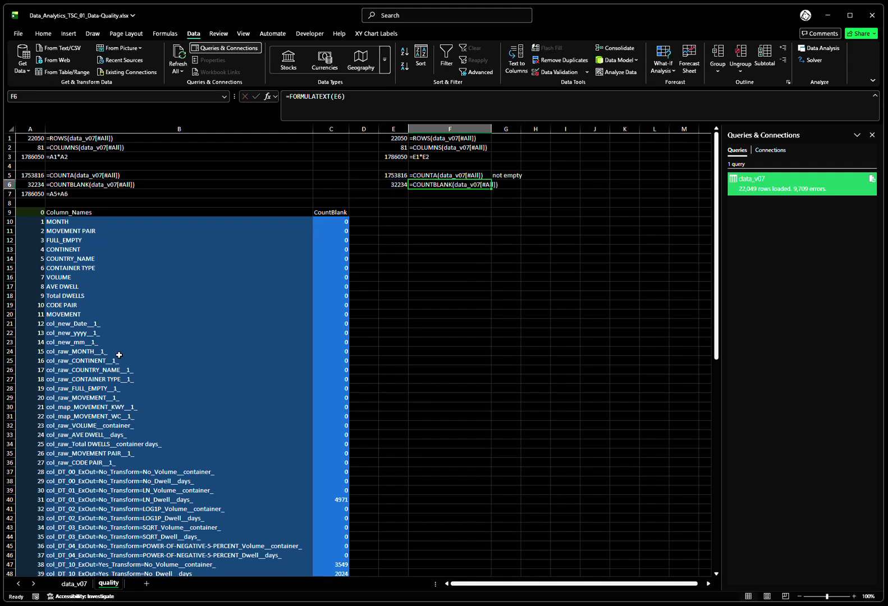
Label the COUNTBLANK result by entering "empty" in G6, and widen column F to fit its formula text
key("Right")
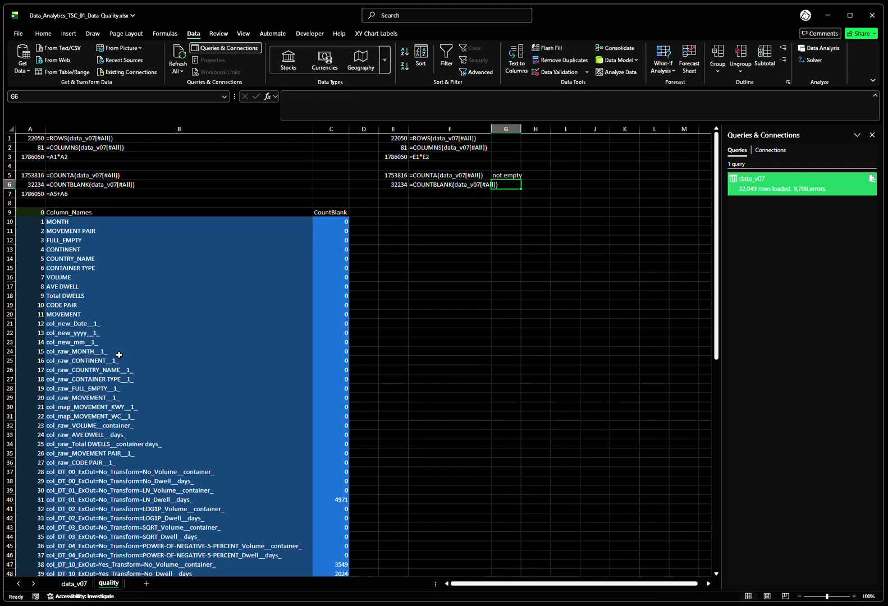
type("empty")
key("Return")
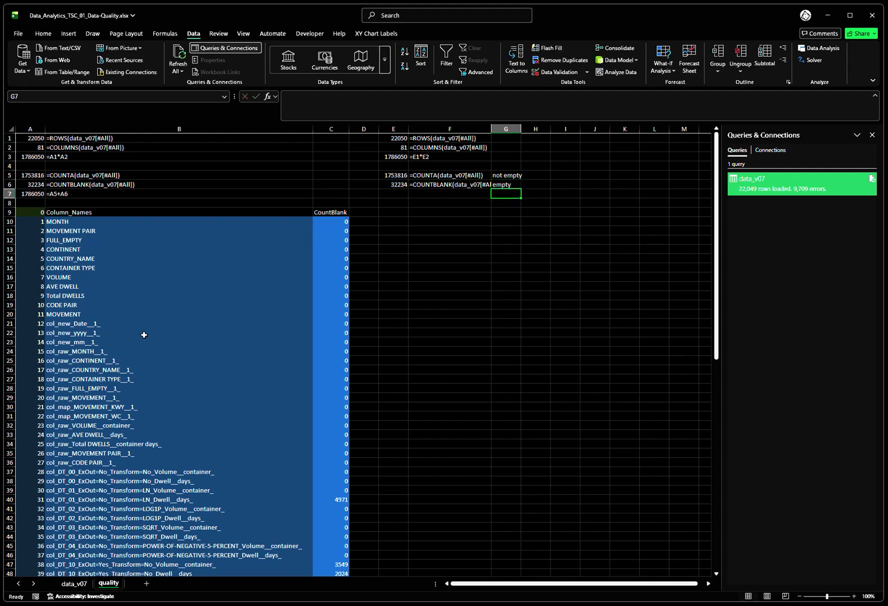
left_click_drag(491, 128, 503, 129)
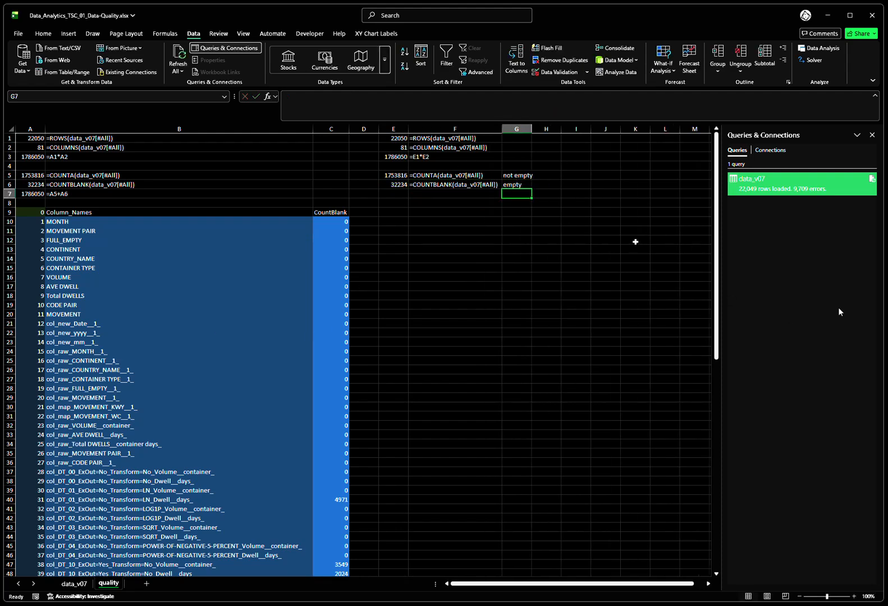
mouse_move(882, 295)
left_mouse_down()
mouse_move(870, 296)
mouse_move(879, 301)
left_mouse_up()
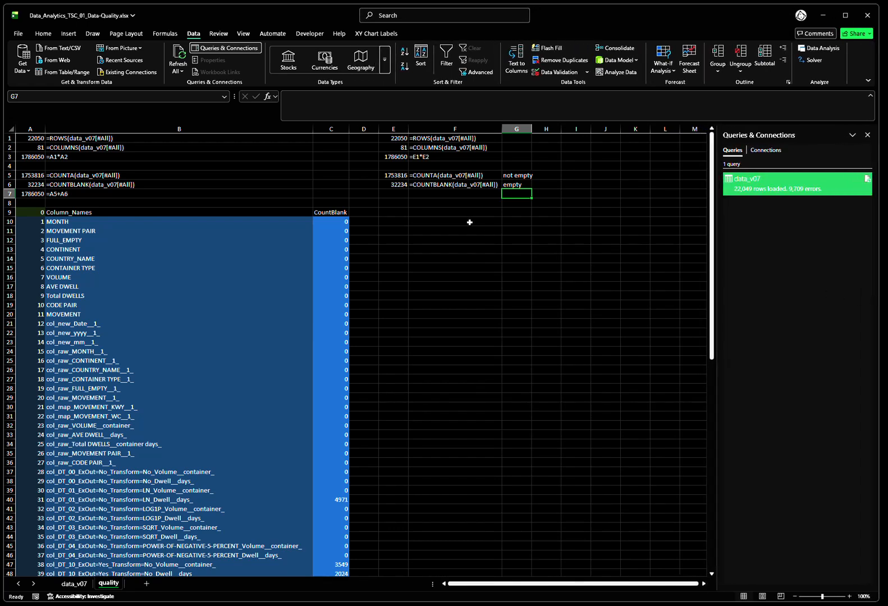
Add the non-empty and blank cell counts by entering =E5+E6 in E7
left_click(402, 195)
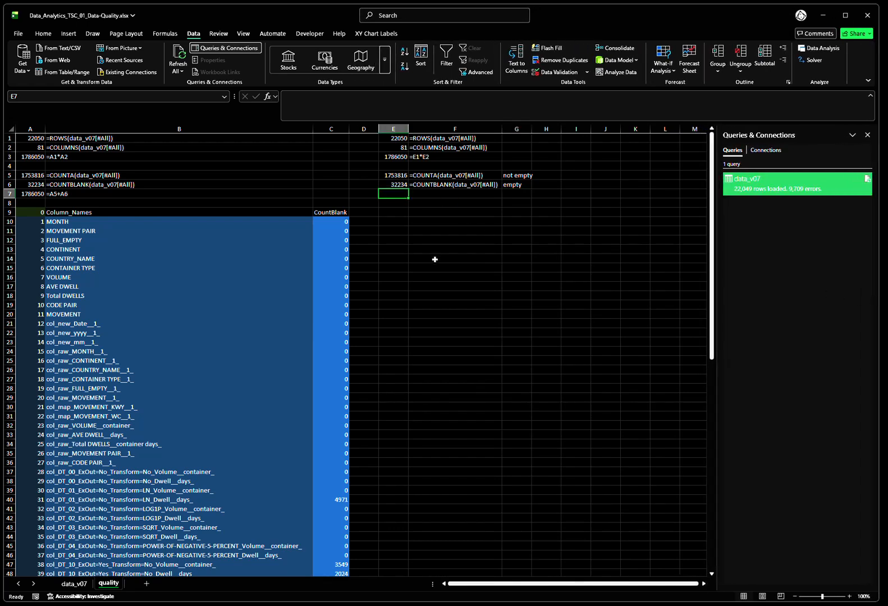
type("=")
key("Up")
key("Up")
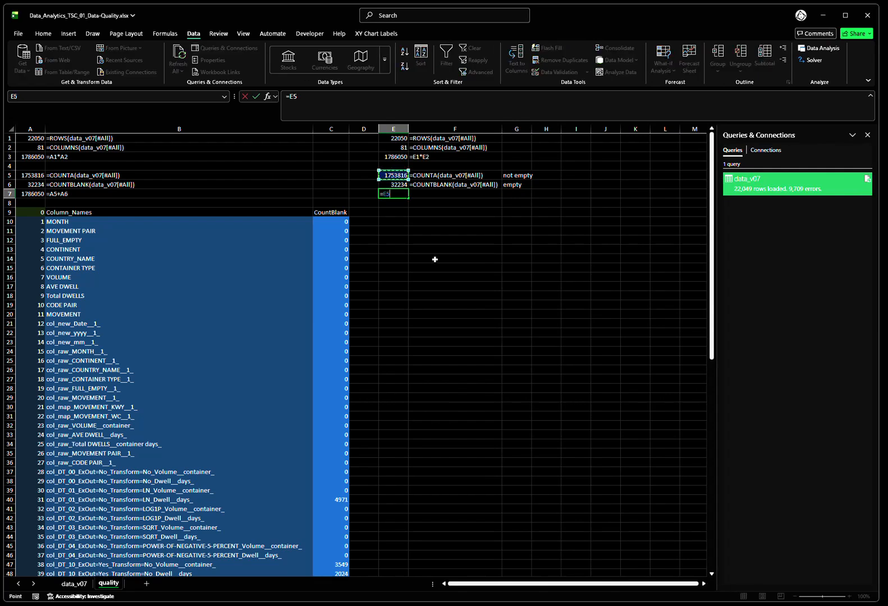
type("+")
key("Up")
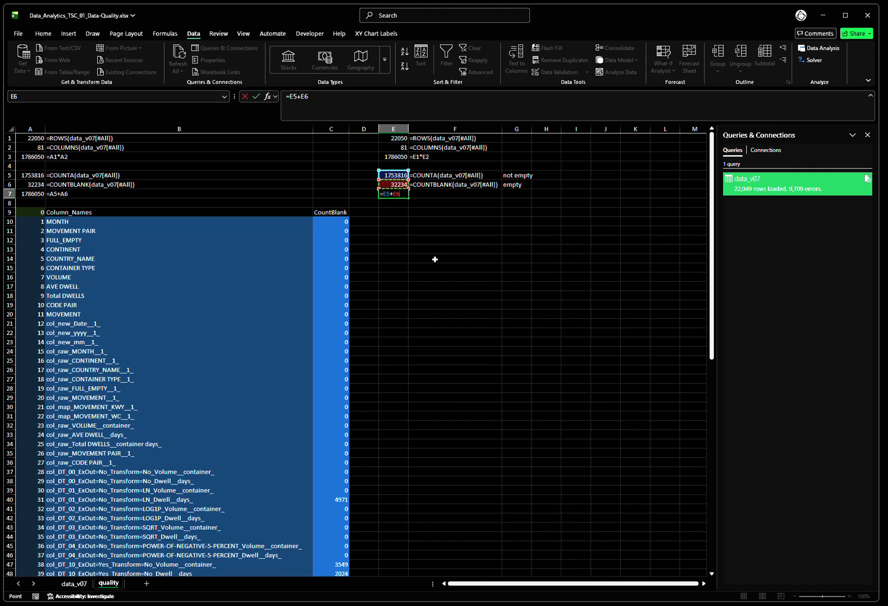
key("Return")
key("Up")
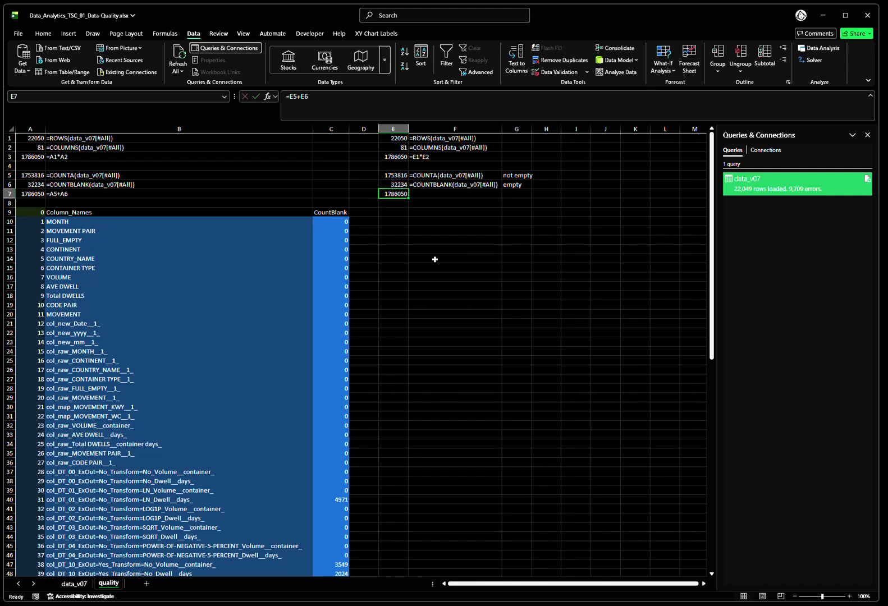
Compare the sum in E7 with the total cell count in E3 and its row and column counts
key("Up")
key("Up")
key("Up")
key("Up")
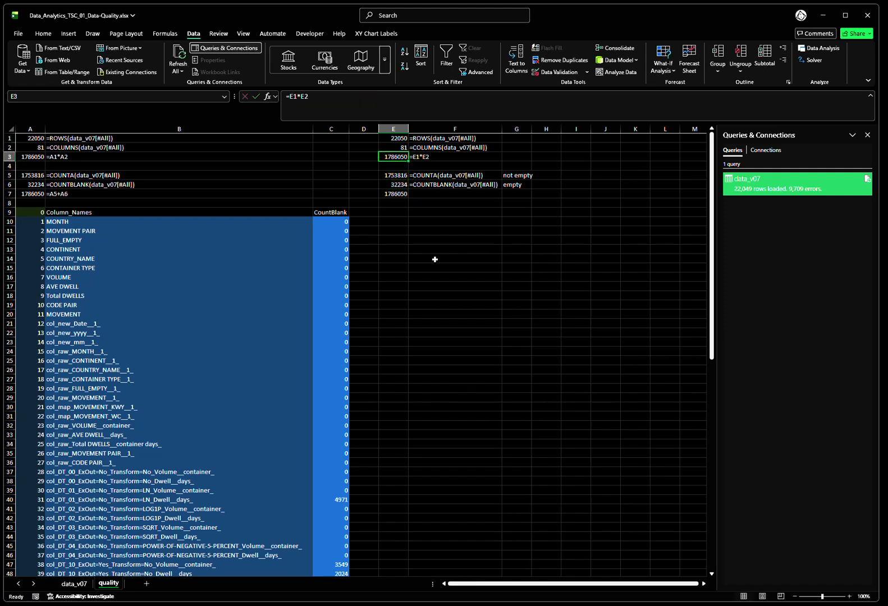
key("Up")
key("Up")
key("Down")
key("Down")
key("Down")
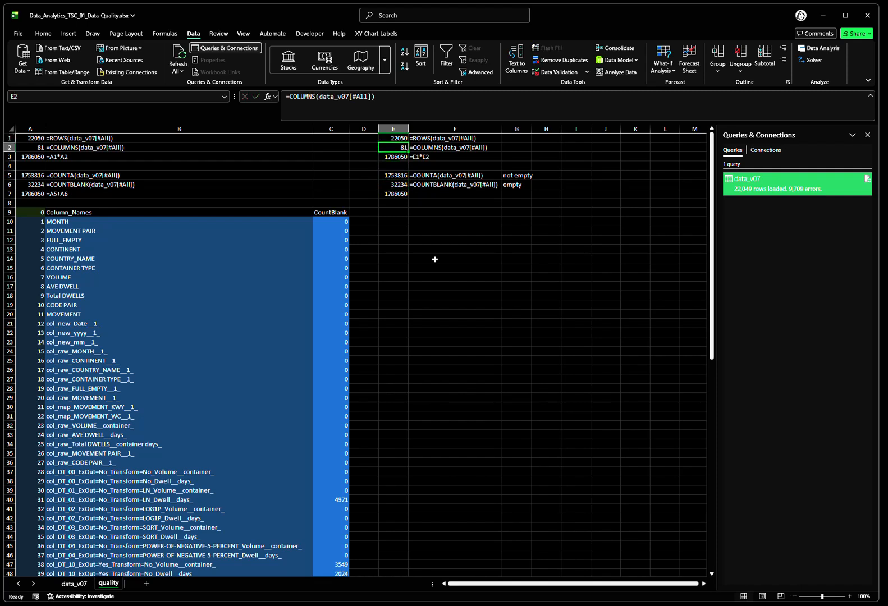
key("Down")
key("Down")
key("Down")
Show E7's formula as text in F7 with FORMULATEXT(E7)
key("Right")
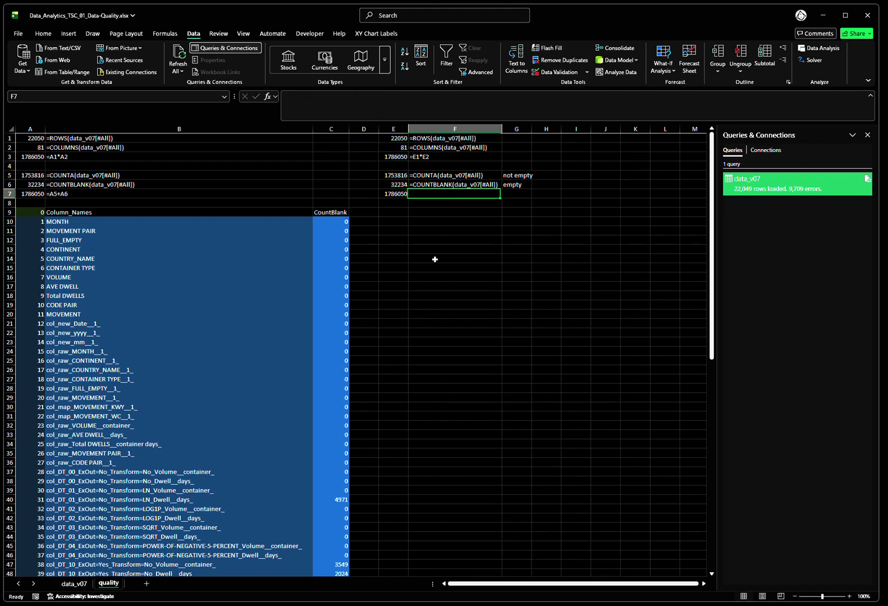
type("form")
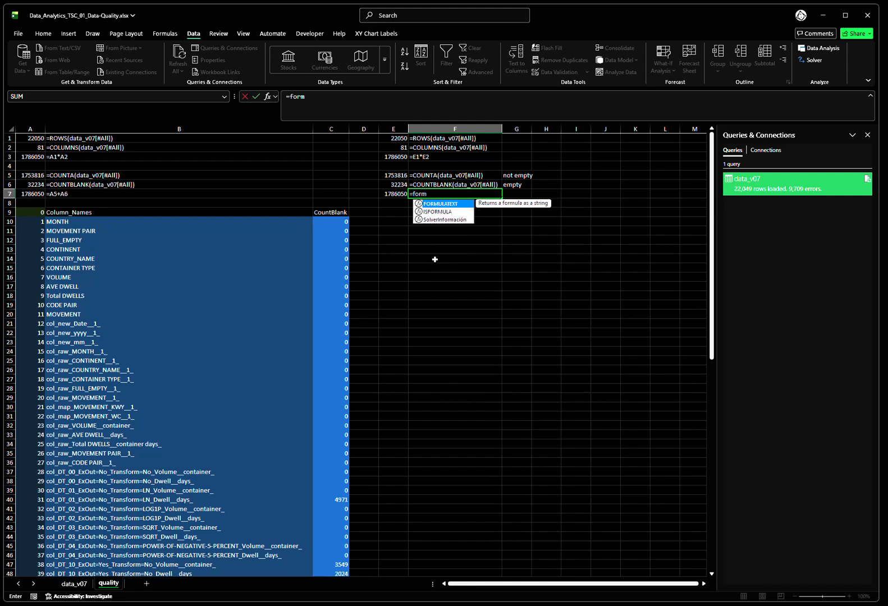
key("Tab")
key("Left")
key("Return")
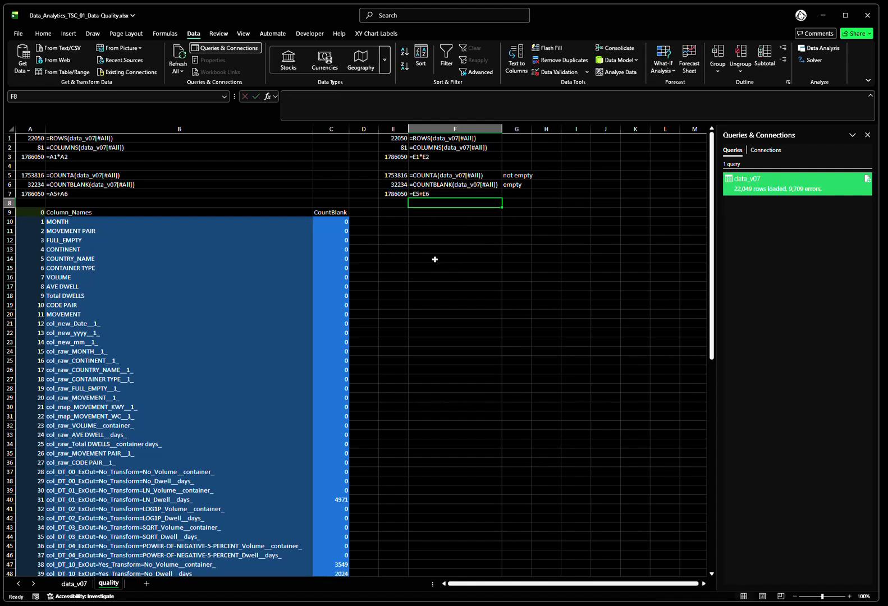
Review the blank cell count formula in E6 and the sum formula in E7
key("Up")
key("Right")
key("Down")
key("Left")
key("Down")
key("Up")
key("Up")
key("Left")
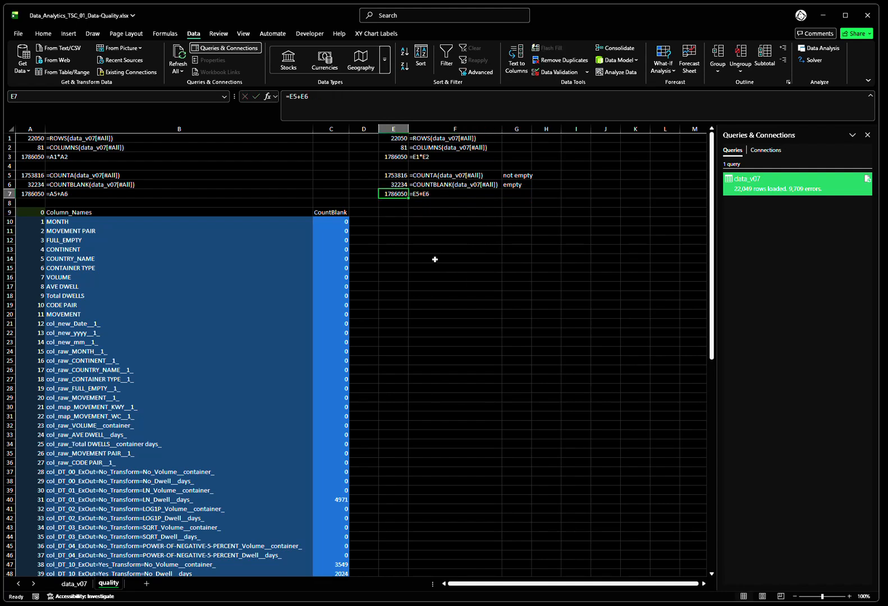
key("Up")
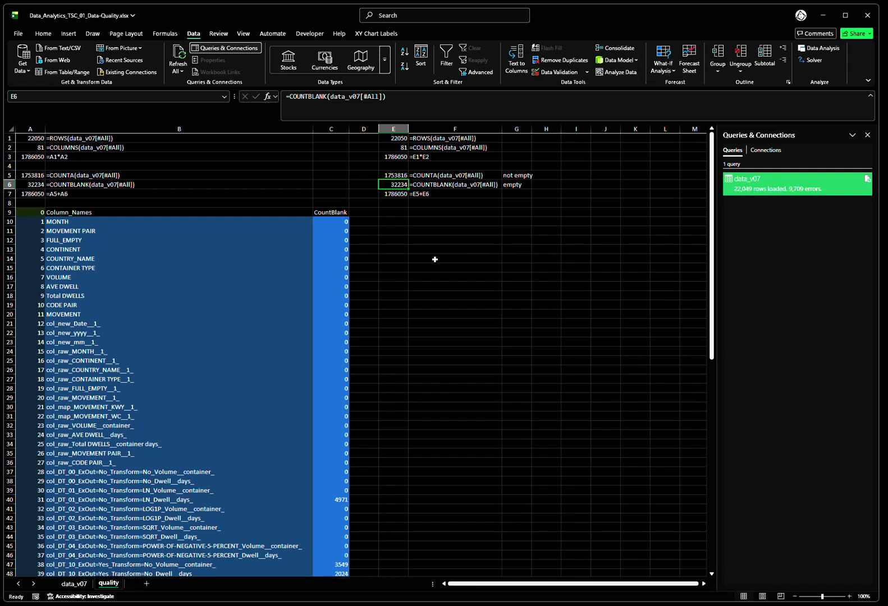
key("Down")
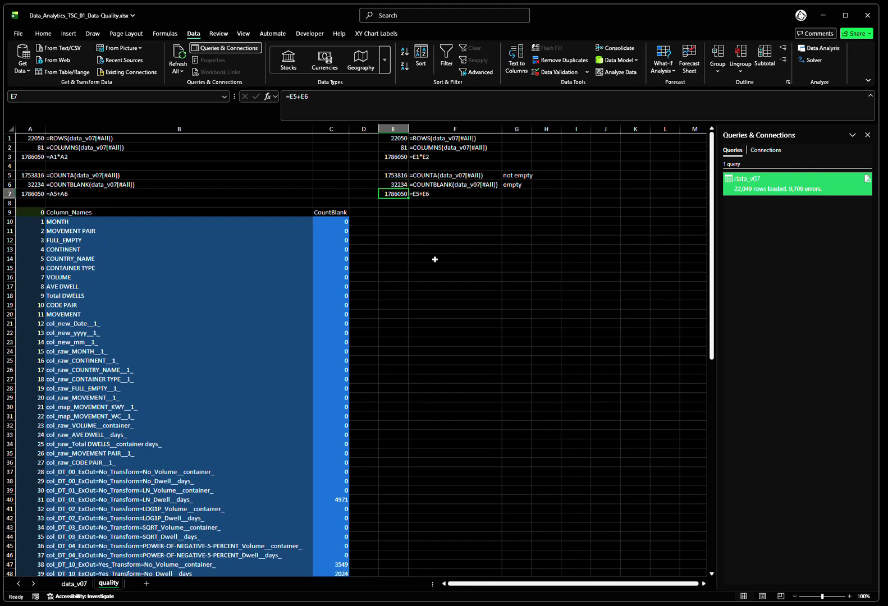
key("Up")
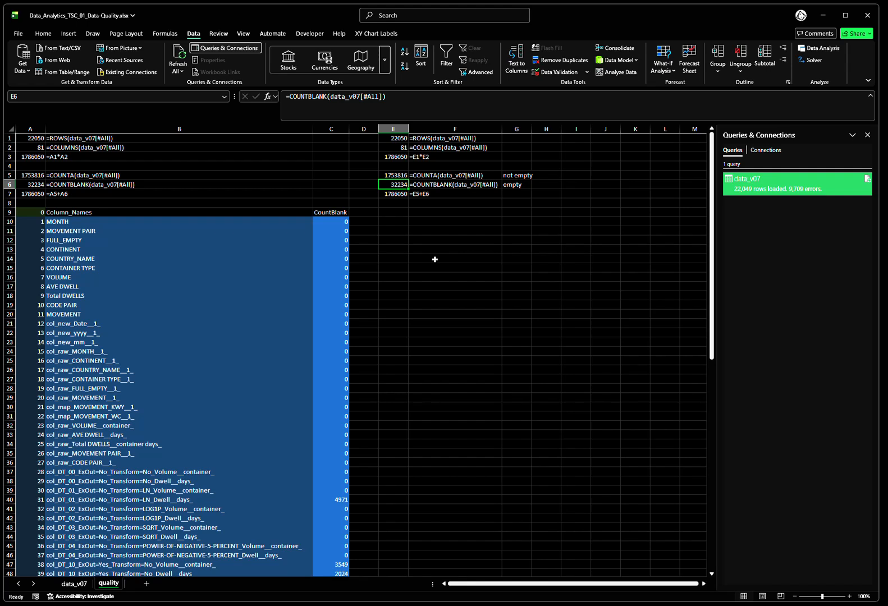
Copy the starting index 0 from A9 into E9
key("Down")
key("Down")
key("Left")
key("Down")
key("Left")
key("Left")
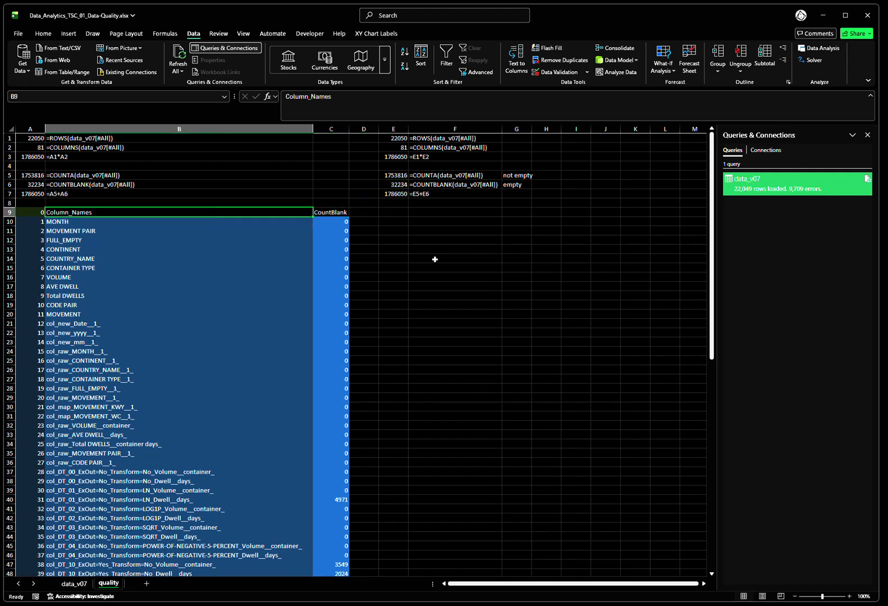
key("ctrl+c")
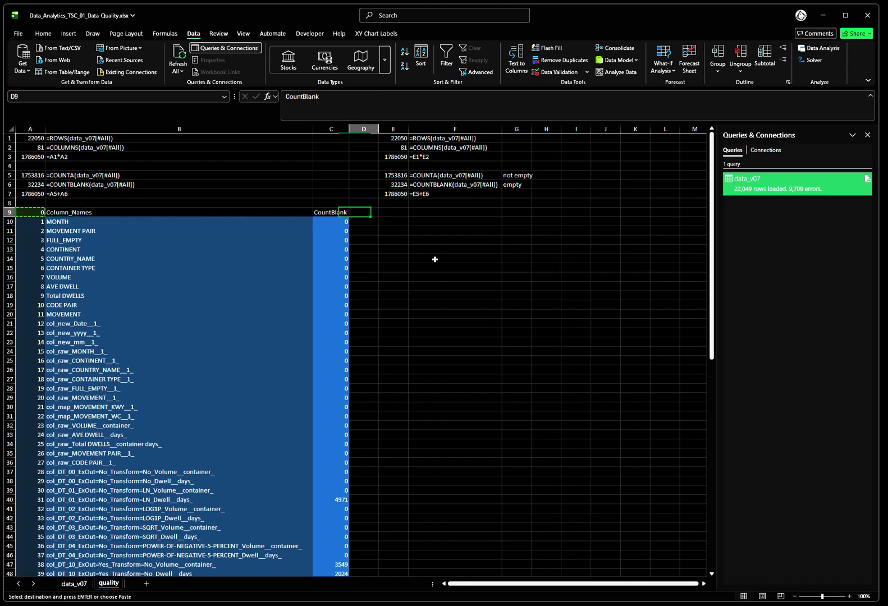
key("Right")
key("Right")
key("Right")
key("ctrl+v")
key("Down")
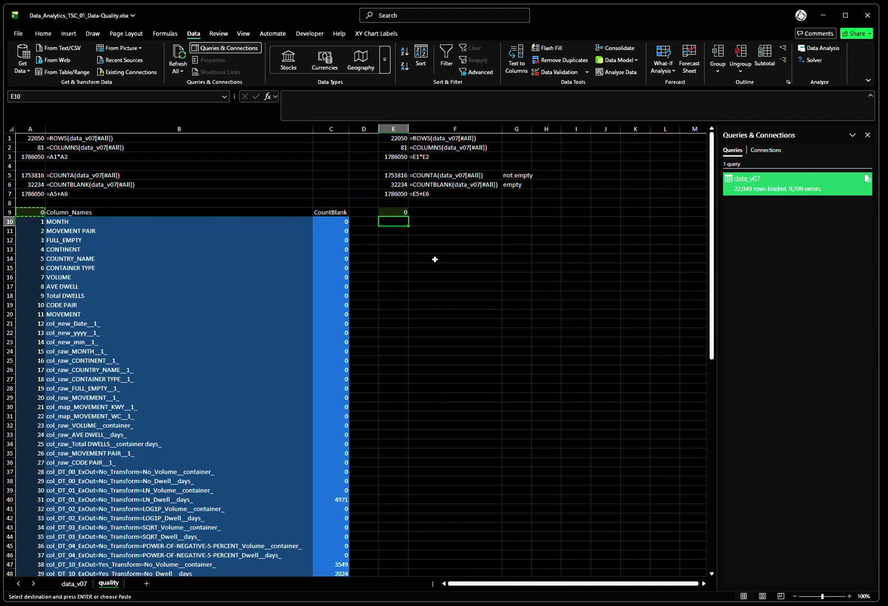
Examine the numbered list of column names down to its last row and the index formula in A10
key("Page_Down")
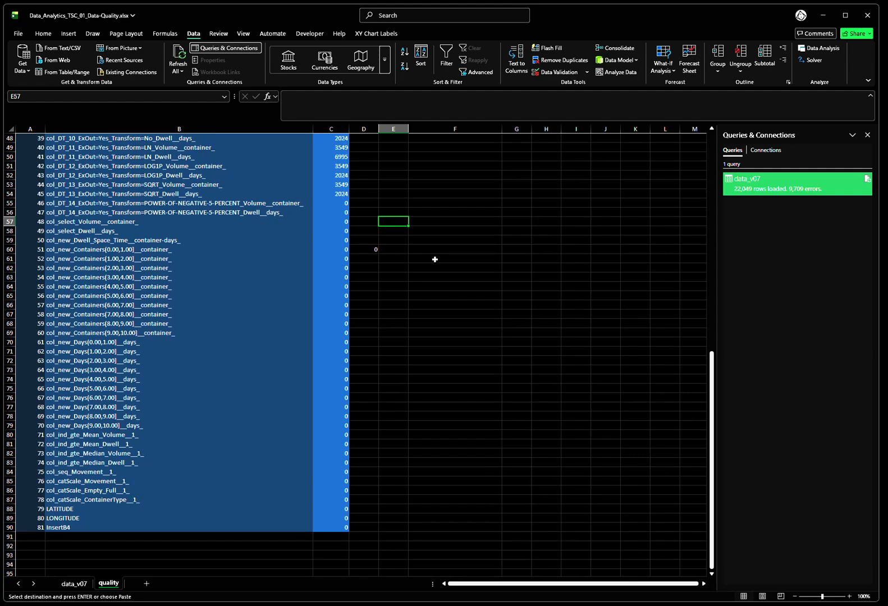
key("Page_Up")
key("Up")
key("Down")
key("Left")
key("Right")
key("Up")
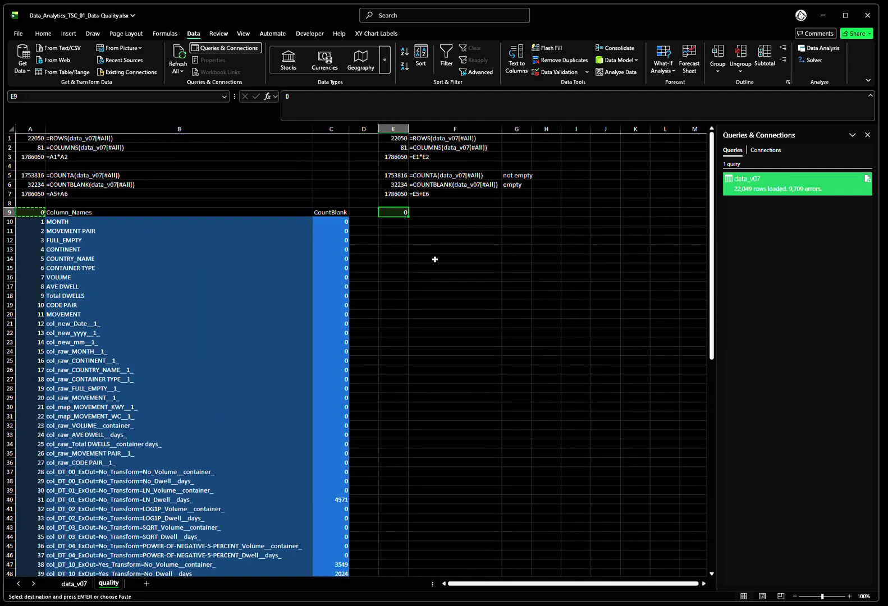
key("Down")
key("Left")
key("Home")
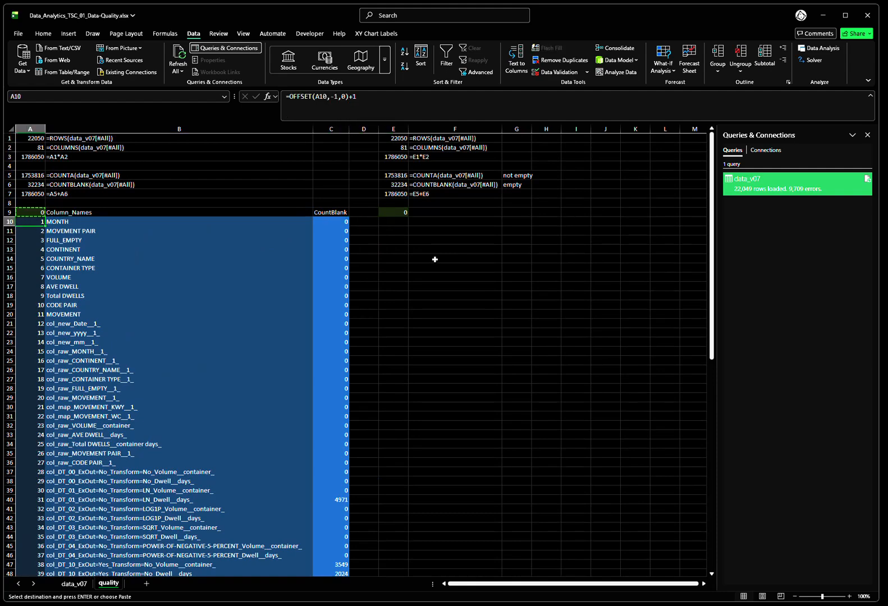
Enter the index formula =OFFSET(E10,-1,0)+1 in E10 and check its references
key("Right")
key("Right")
key("Right")
key("Right")
key("Right")
key("Left")
key("Left")
key("Right")
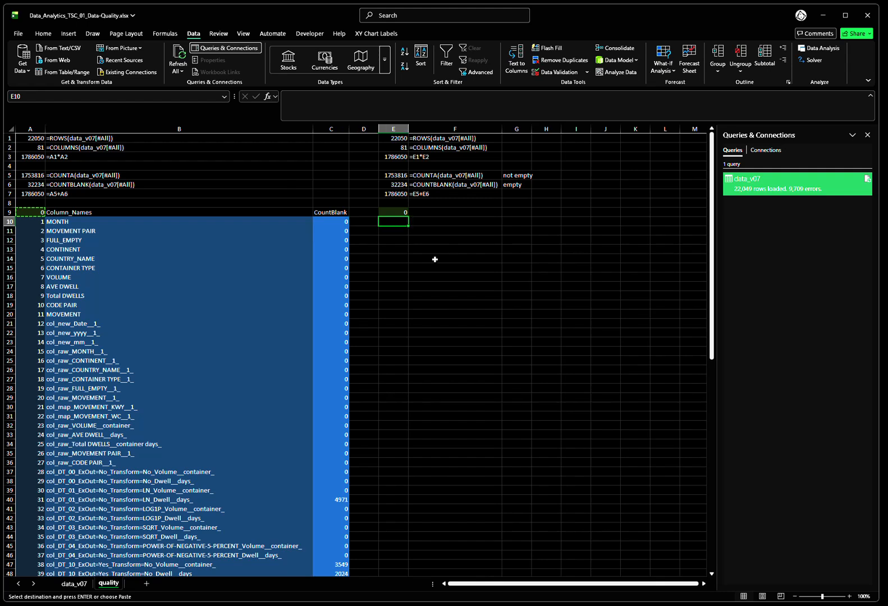
type("=offset(")
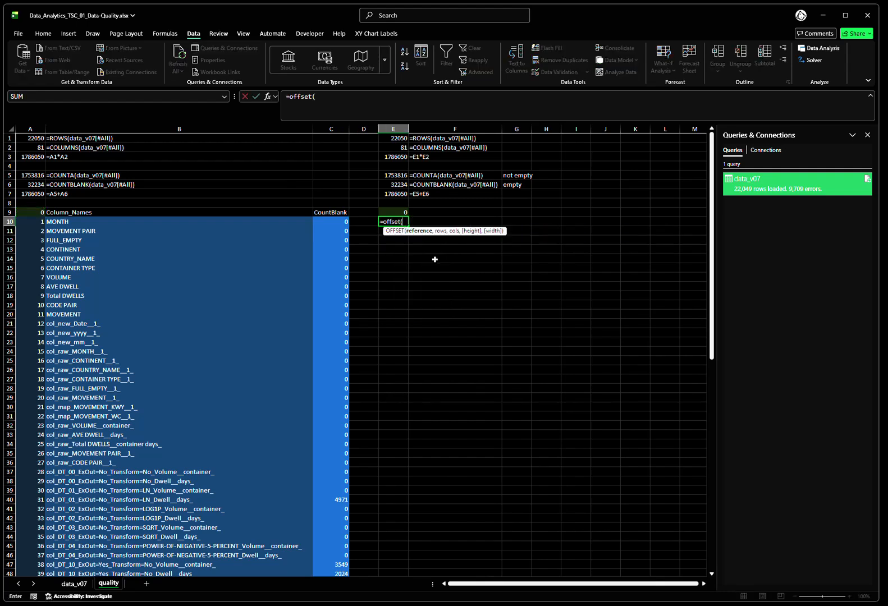
key("Down")
key("Up")
type(",")
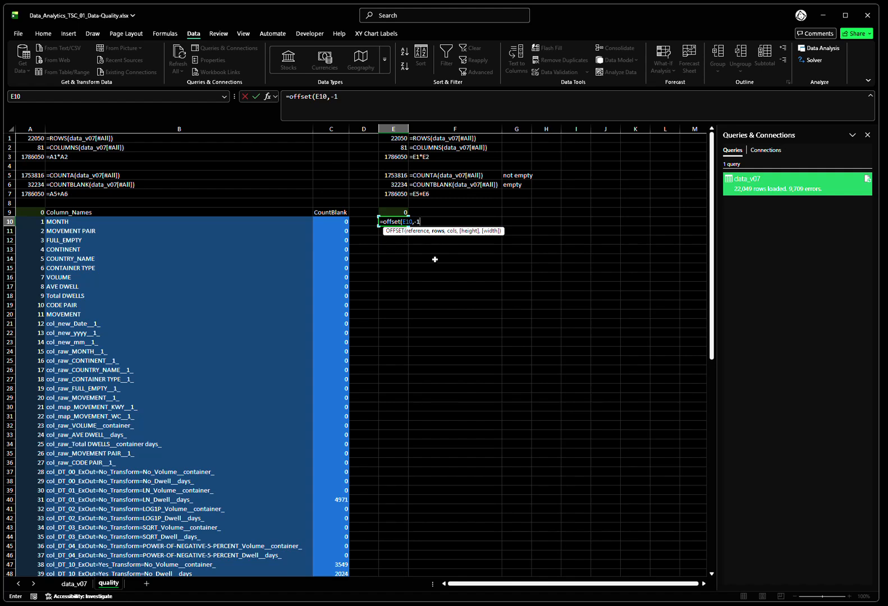
type("-1,0)")
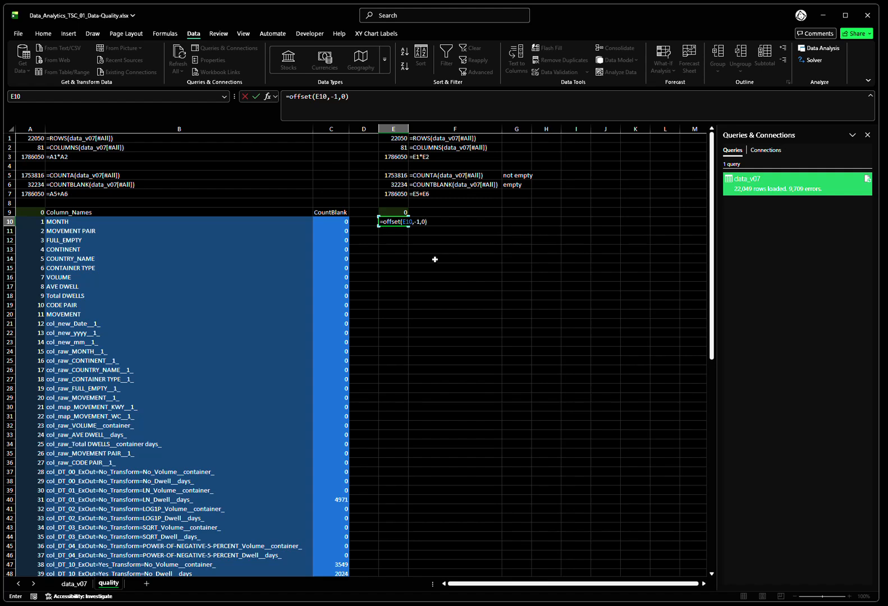
key("Return")
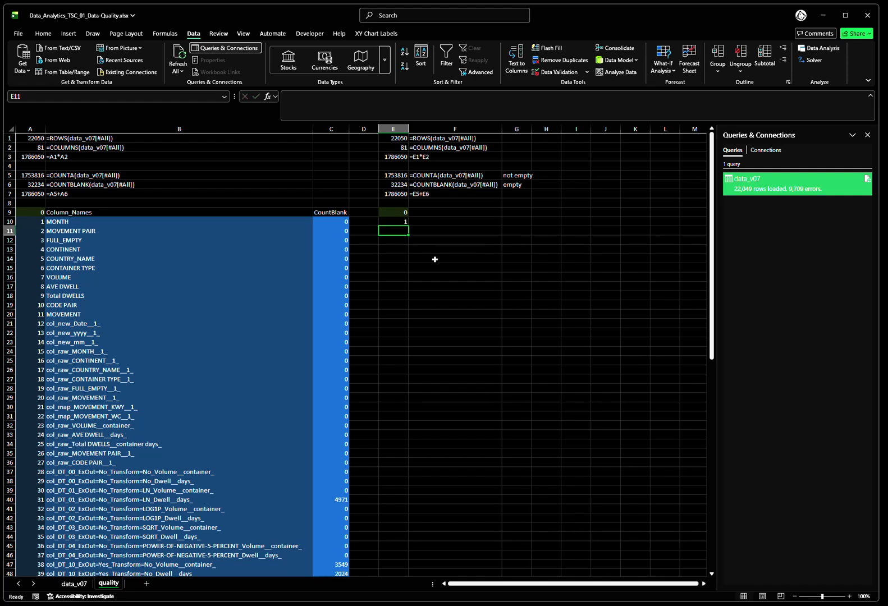
key("Up")
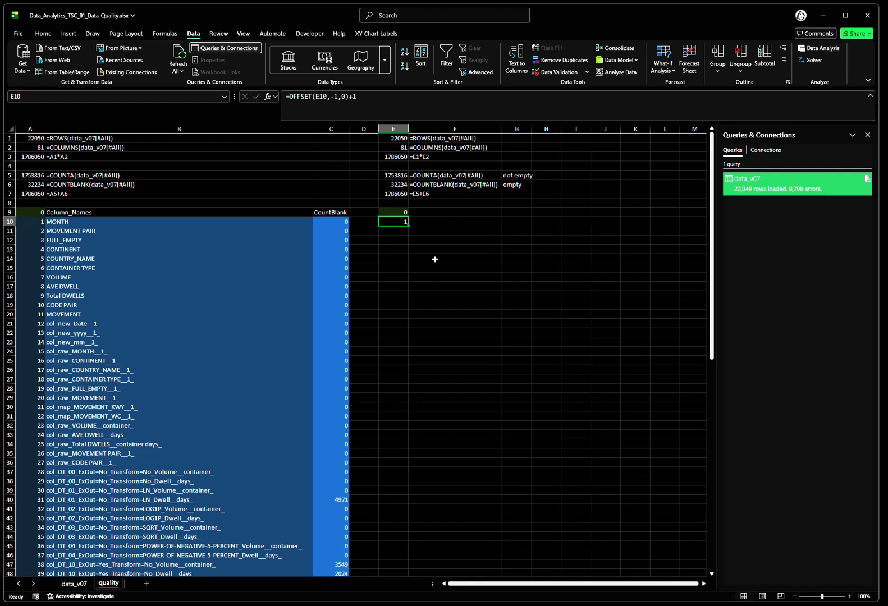
key("F2")
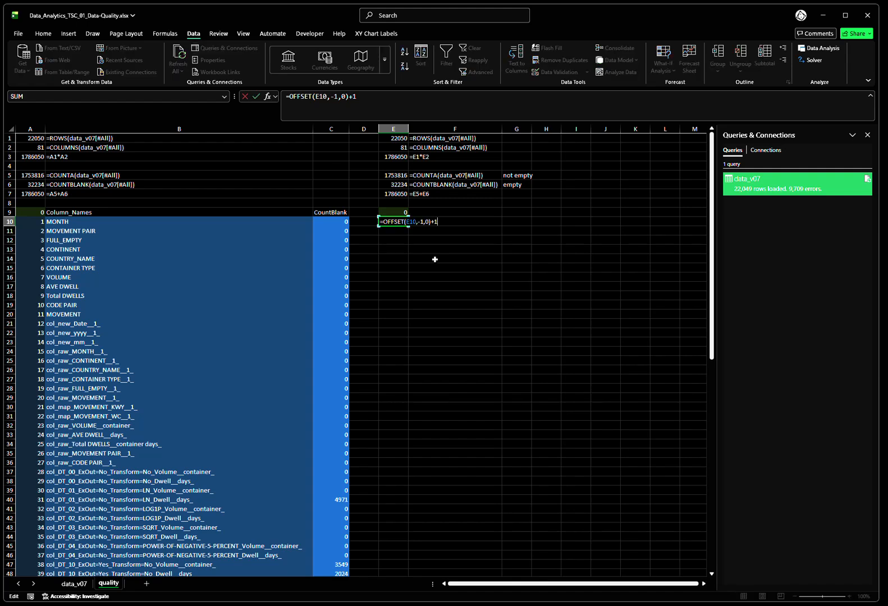
key("Escape")
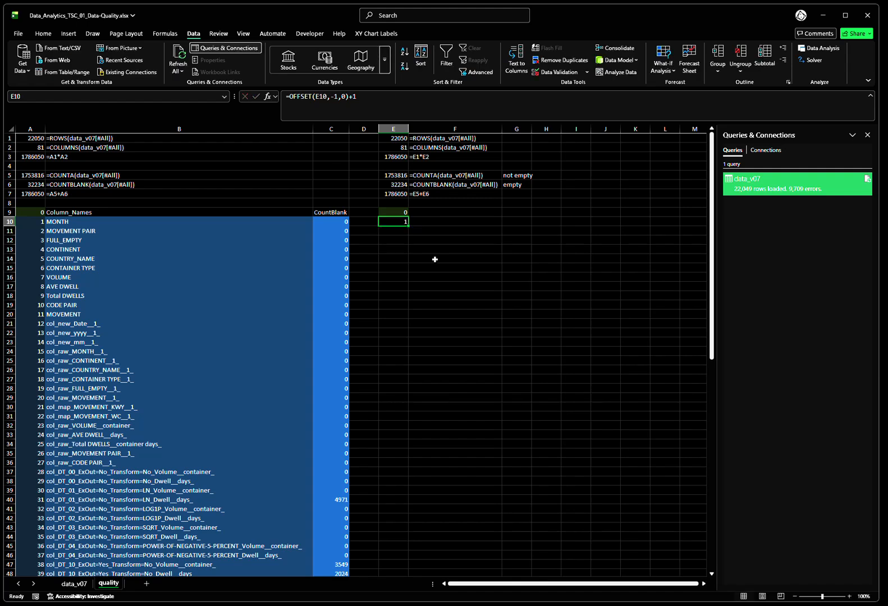
Copy the index formula from E10 down into E11:E15
key("ctrl+c")
key("Down")
key("shift+Down")
key("shift+Down")
key("shift+Down")
key("shift+Down")
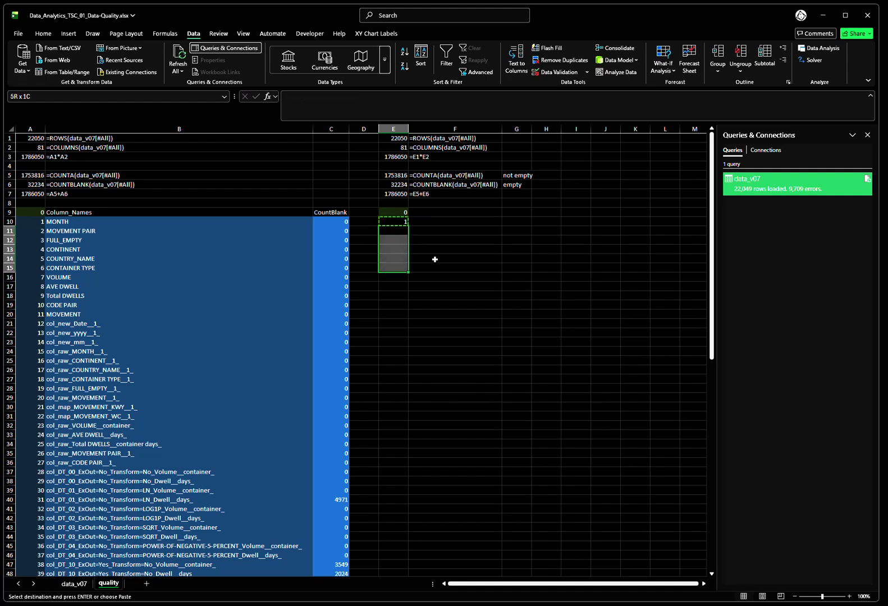
key("ctrl+v")
key("shift+Up")
key("shift+Up")
key("shift+Up")
key("shift+Up")
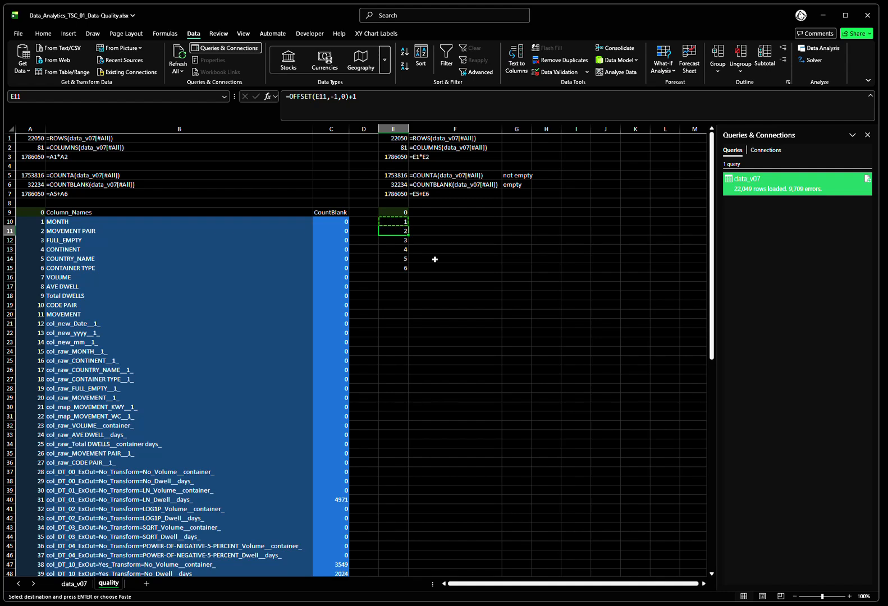
Try the direct-reference formula =E9+1 in E10 as an alternative to the OFFSET formula
key("Up")
key("Right")
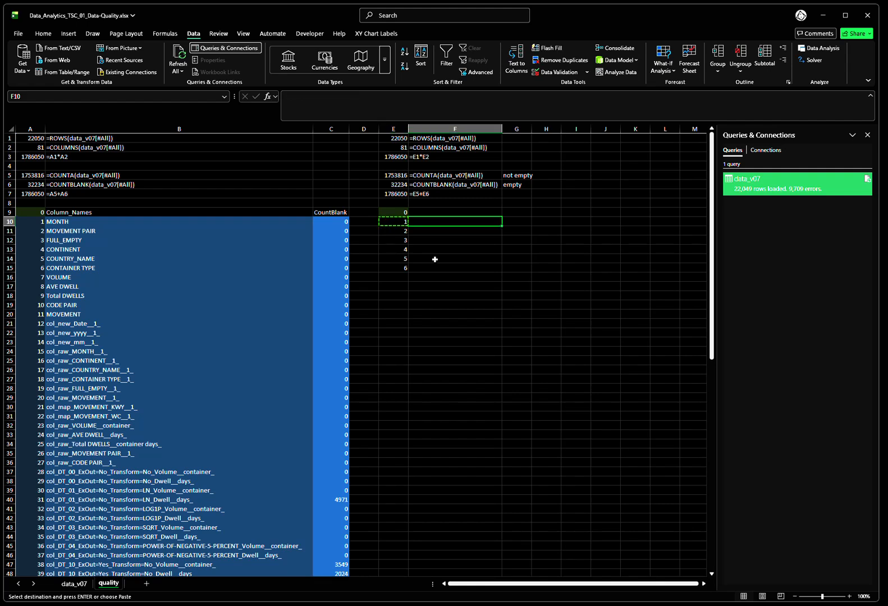
key("Left")
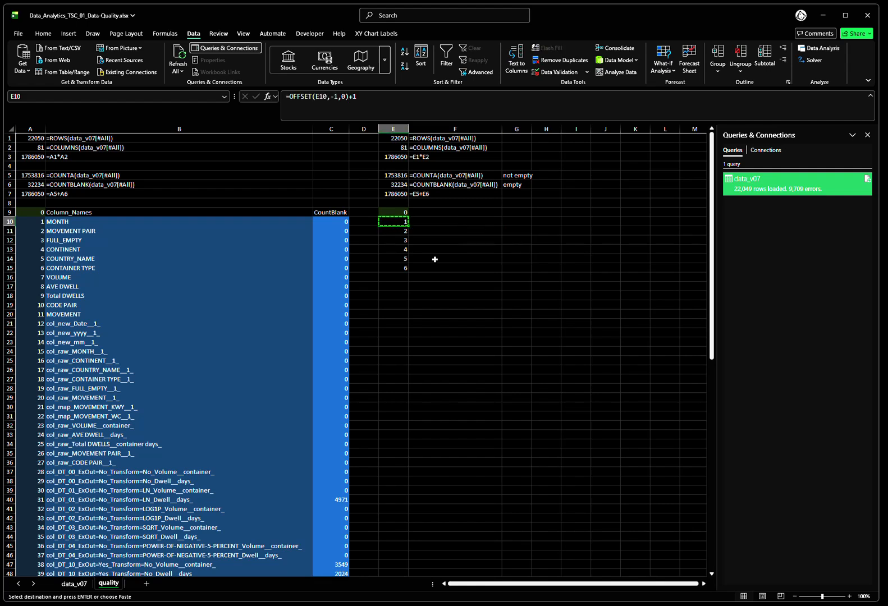
type("=")
key("Up")
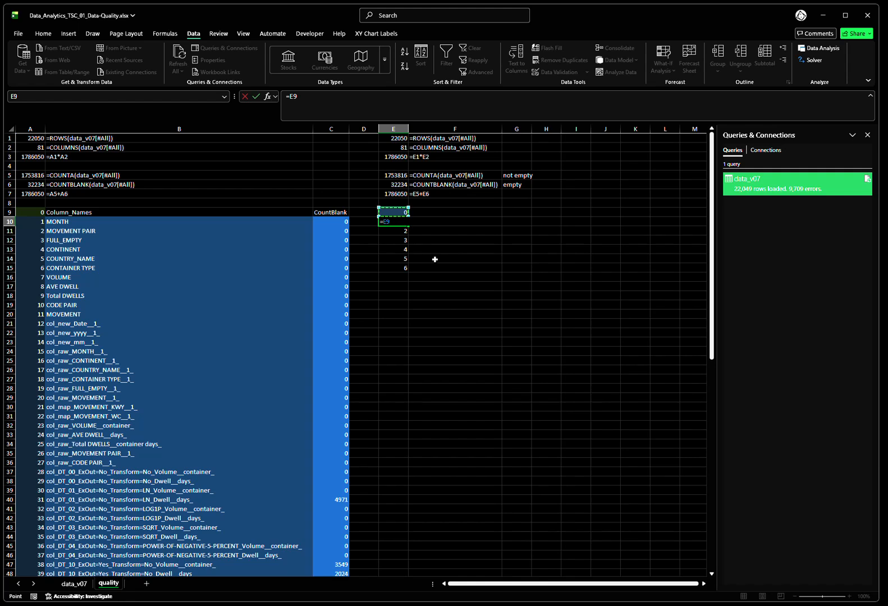
type("+1")
key("Return")
key("Up")
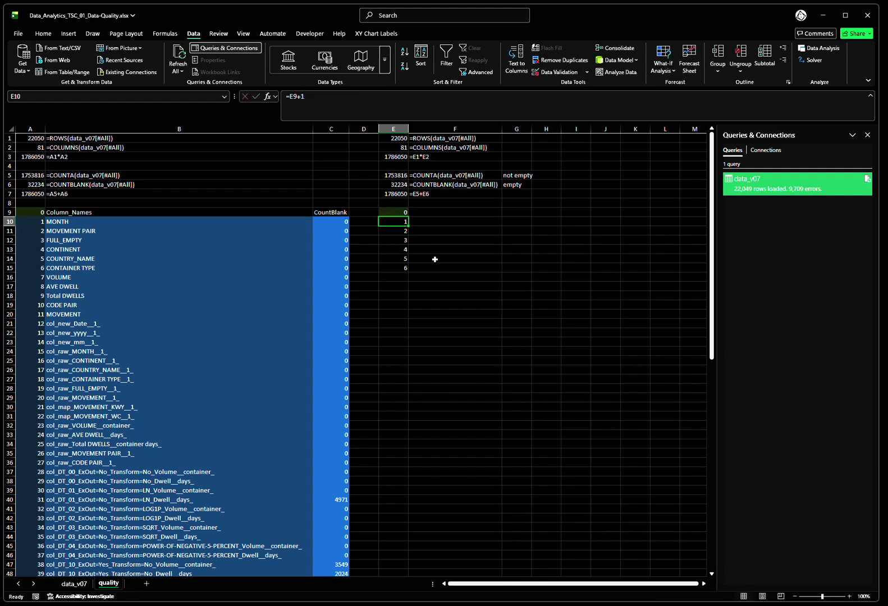
Restore the OFFSET formula in E10 and compare it with the index formulas below it
key("Down")
key("Down")
key("Down")
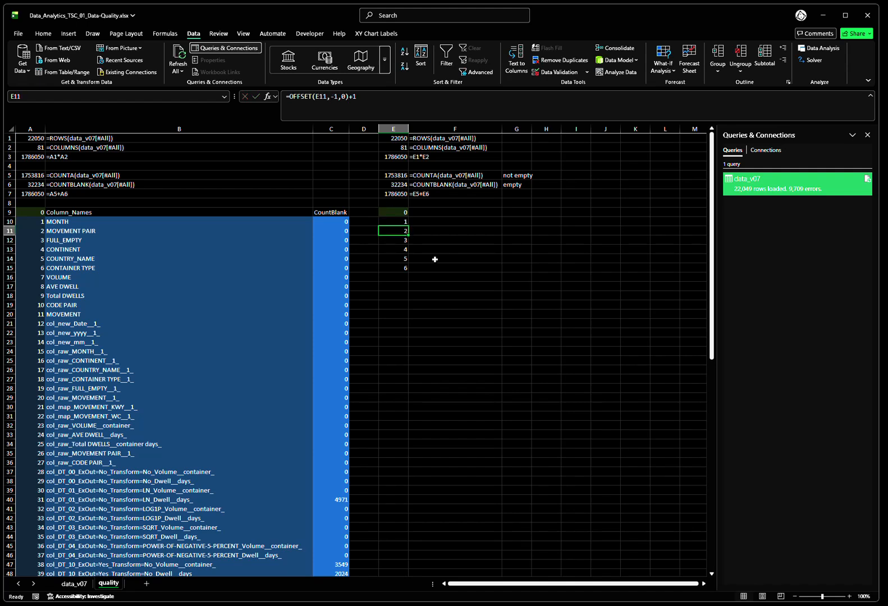
key("Up")
key("Up")
key("Up")
key("Down")
key("Up")
key("F2")
key("Escape")
key("Down")
key("Up")
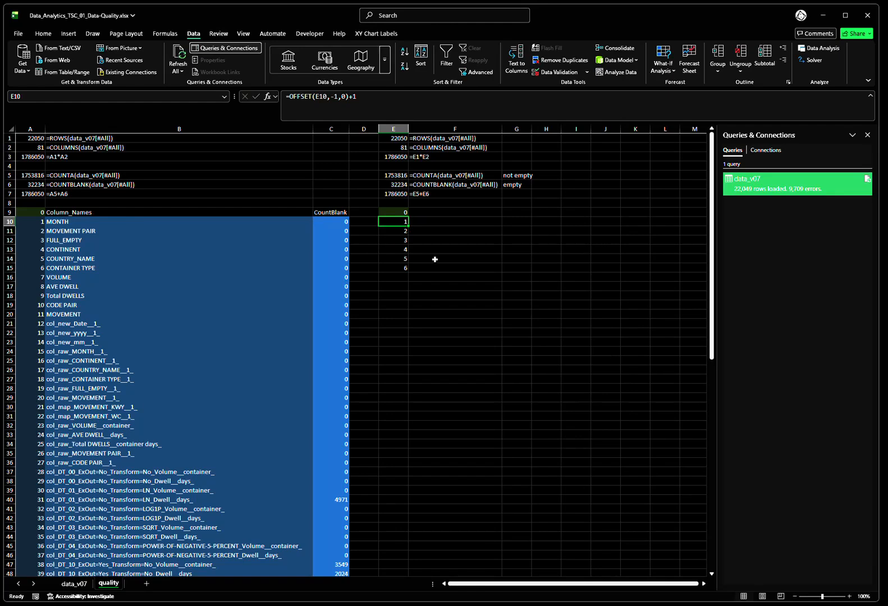
Insert a blank row above row 10 and check the references of the index formula moved to E11
key("ctrl+shift+plus")
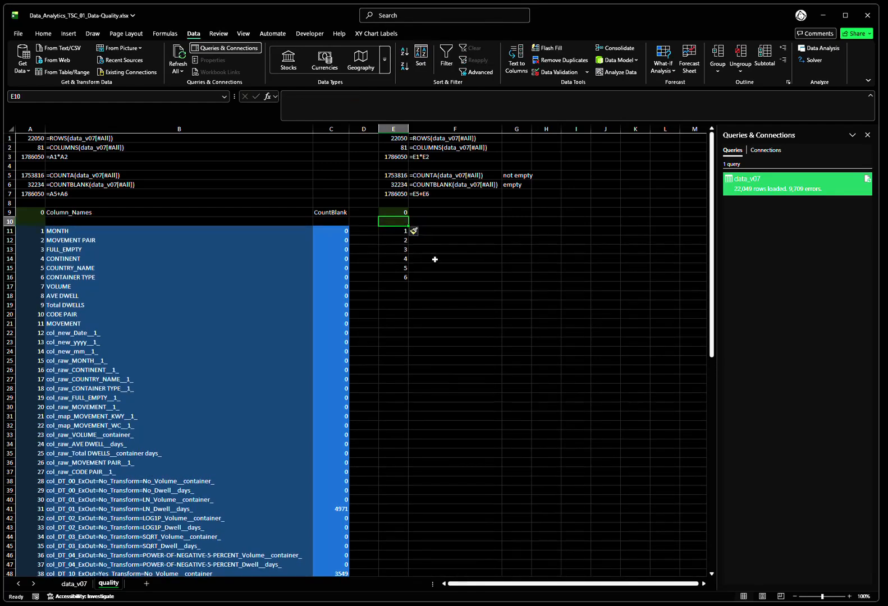
key("Down")
key("F2")
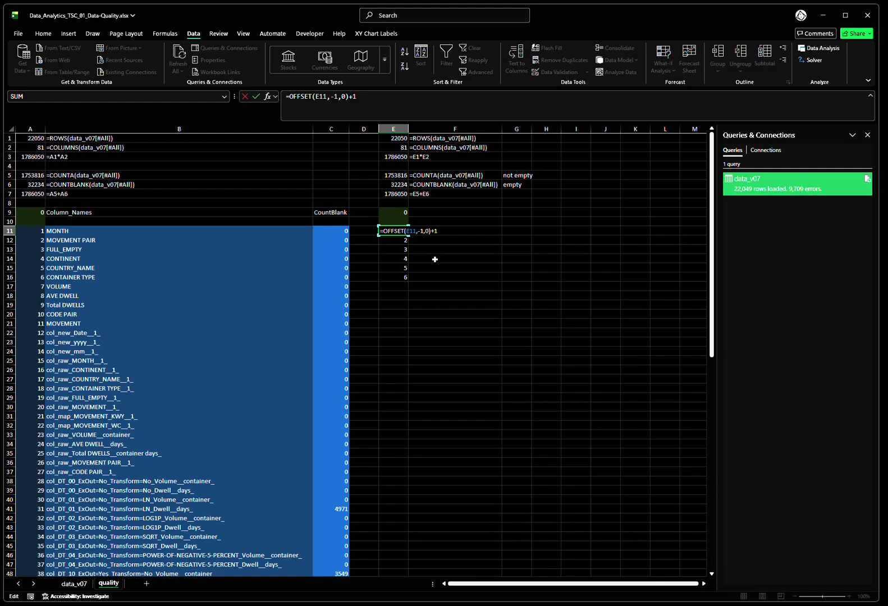
key("shift+Return")
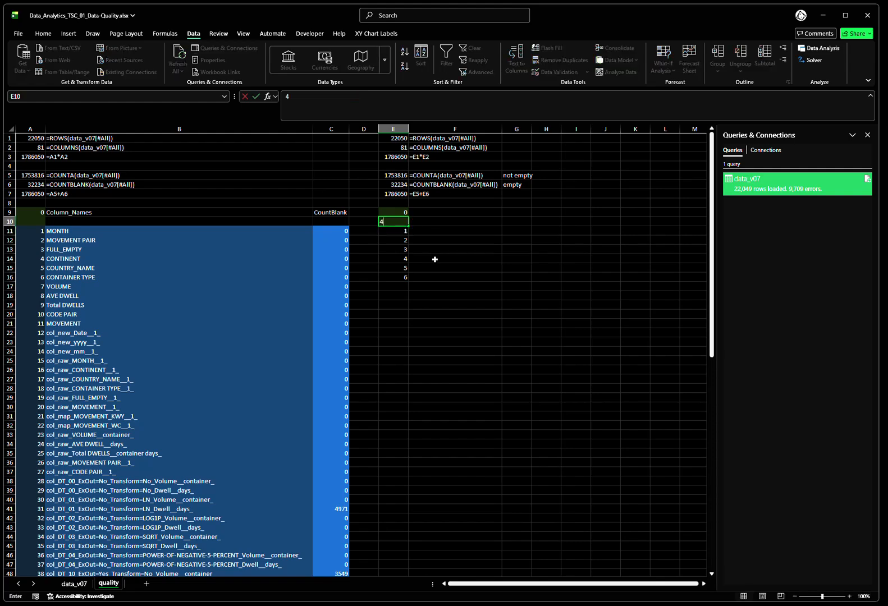
Enter 4 in E10 of the inserted row and check how the index numbers below respond
type("4")
key("Return")
key("Up")
key("Down")
key("Up")
key("Down")
key("Up")
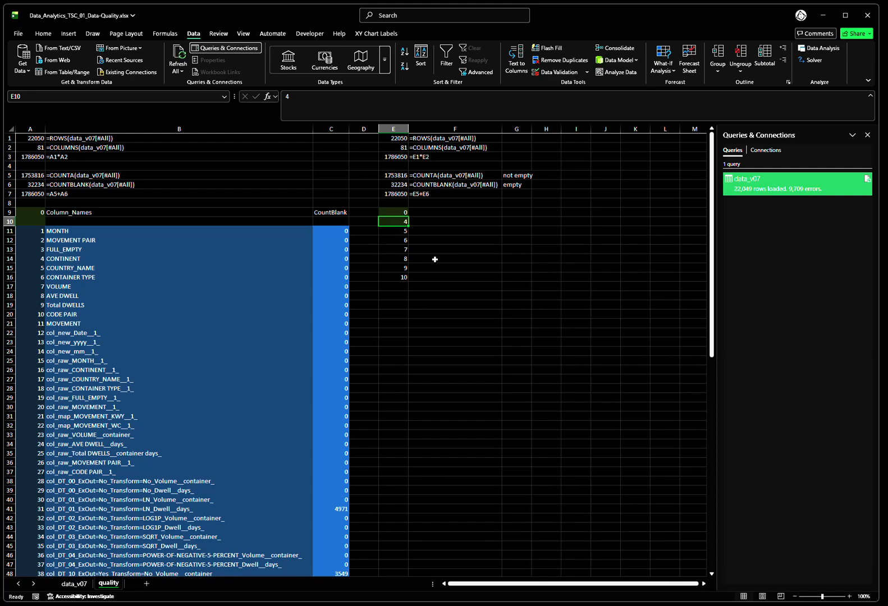
Delete the inserted row 10
key("ctrl+minus")
key("r")
key("Return")
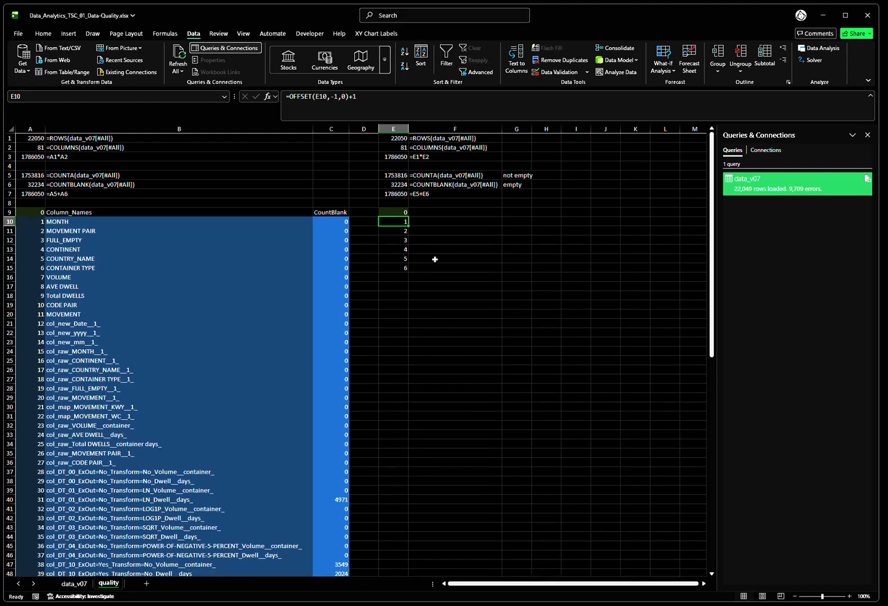
Examine the OFFSET index formulas in E10 through E15
key("Down")
key("Down")
key("Down")
key("Down")
key("Up")
key("Up")
key("Up")
key("Up")
key("Down")
key("Down")
key("Down")
key("Down")
key("Down")
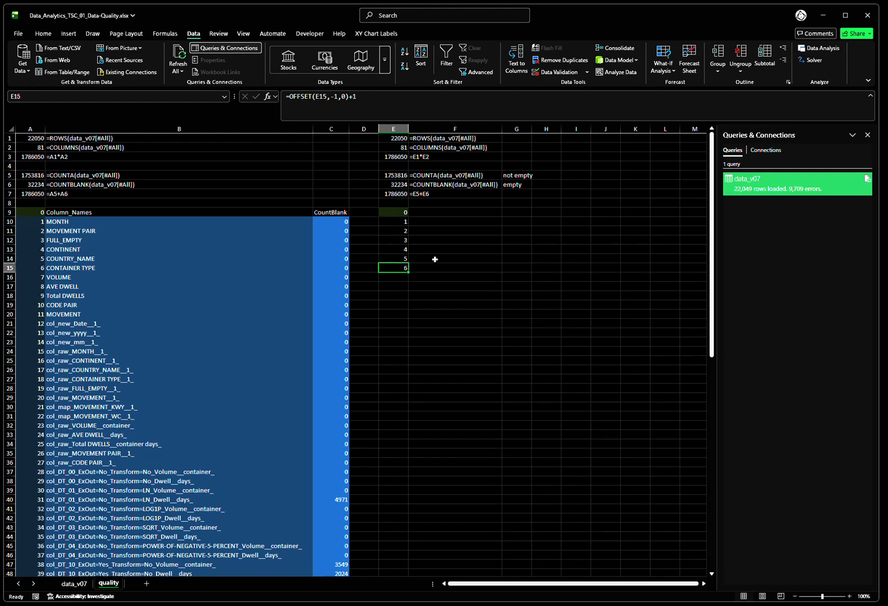
Copy the index formula from E15 down column E alongside the remaining column names and check the numbering
key("ctrl+c")
key("Down")
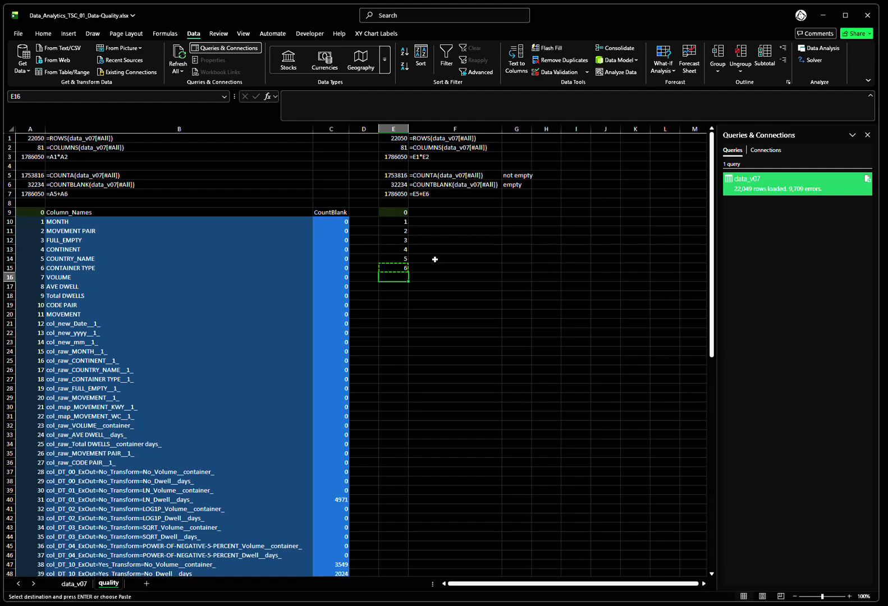
key("shift+Page_Down")
key("shift+Down")
key("shift+Down")
key("shift+Down")
key("shift+Down")
key("shift+Down")
key("shift+Down")
key("shift+Down")
key("shift+Down")
key("shift+Down")
key("shift+Down")
key("shift+Down")
key("shift+Down")
key("shift+Down")
key("shift+Down")
key("shift+Down")
key("shift+Down")
key("shift+Down")
key("shift+Down")
key("shift+Down")
key("shift+Down")
key("Return")
key("ctrl+Down")
key("ctrl+Up")
key("ctrl+Up")
key("ctrl+Up")
key("ctrl+Up")
key("ctrl+Up")
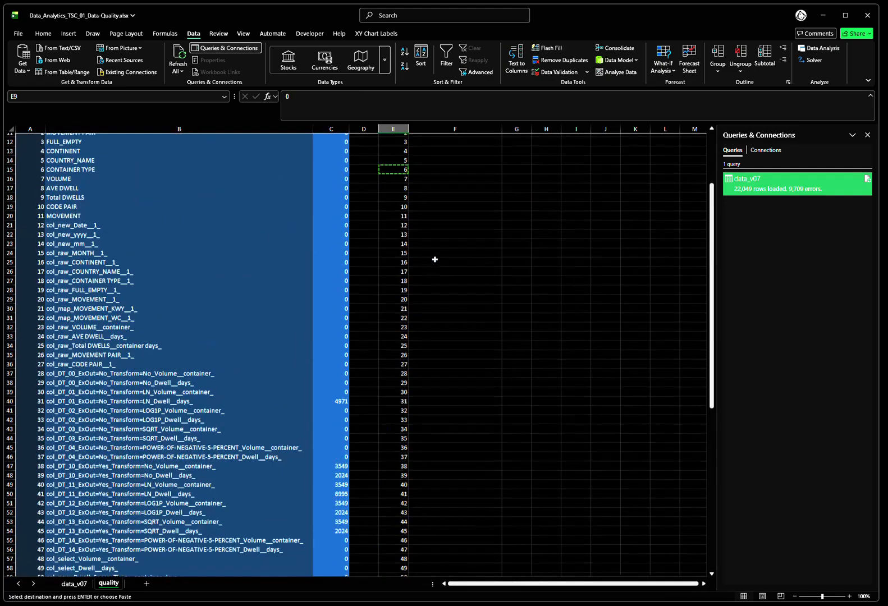
key("Down")
key("Down")
key("Down")
key("Down")
key("Down")
key("Down")
key("Down")
key("Down")
key("Escape")
key("Down")
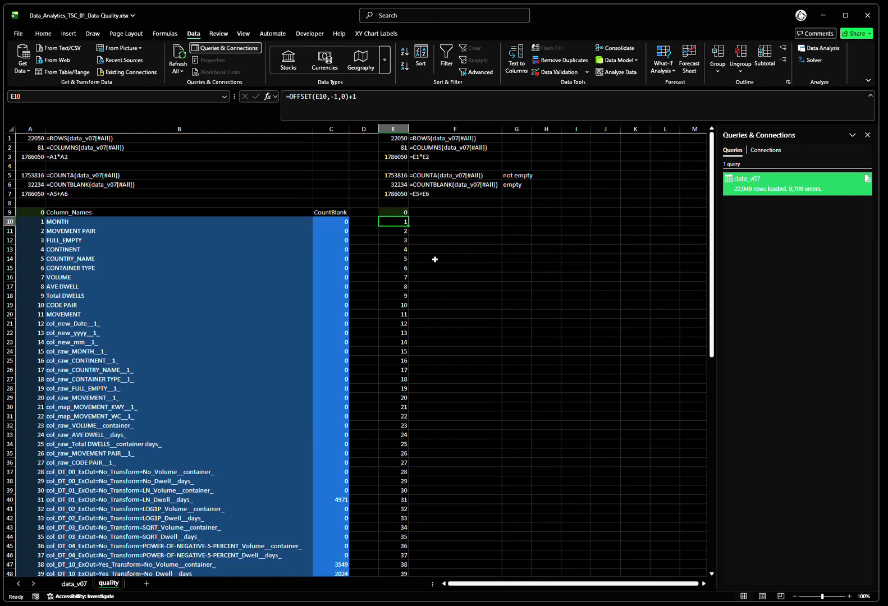
Copy the Column_Names header from B9 into F9
key("Up")
key("Left")
key("Left")
key("Left")
key("ctrl+c")
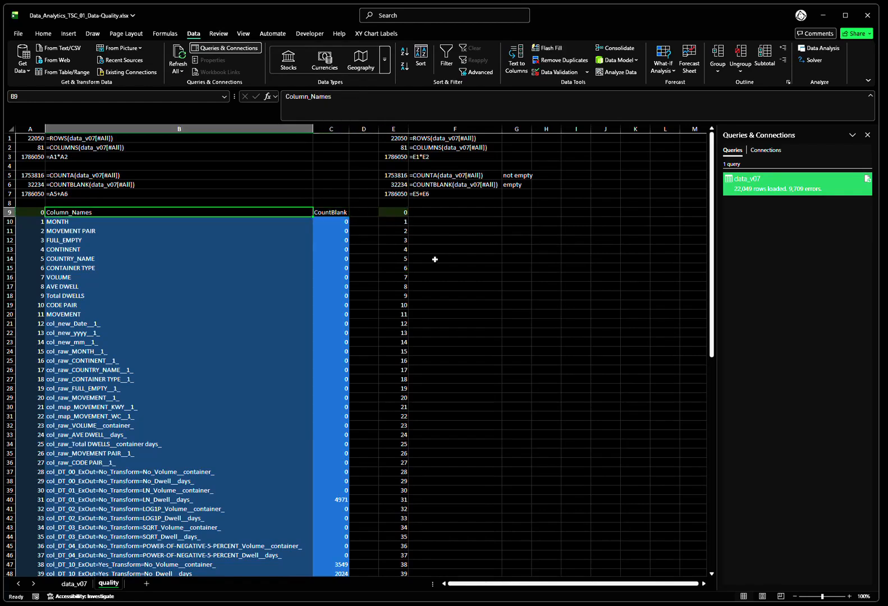
key("Right")
key("Right")
key("Right")
key("Right")
key("ctrl+v")
key("Down")
key("Escape")
Examine the formulas behind the CountBlank and Column_Names lists in C10 and B10
key("Left")
key("Left")
key("Left")
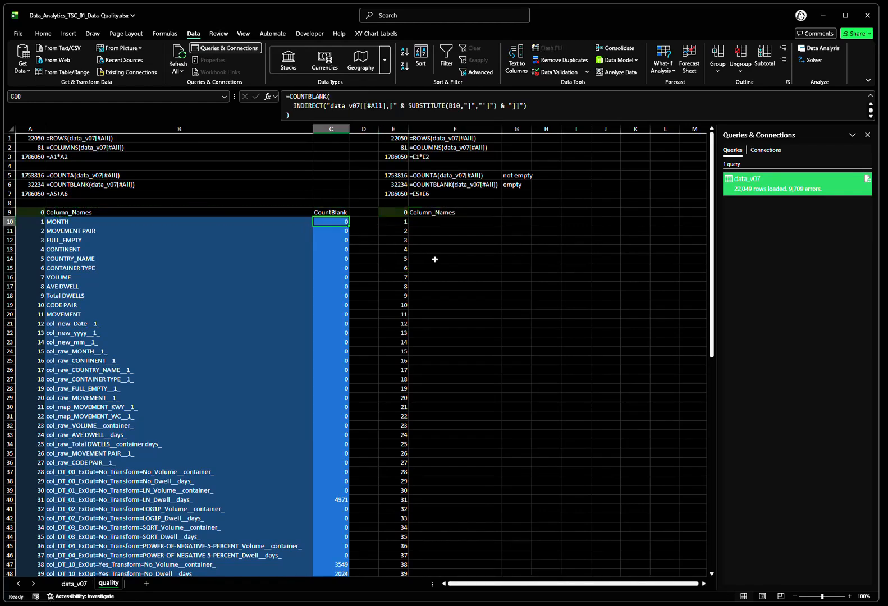
key("Left")
key("F2")
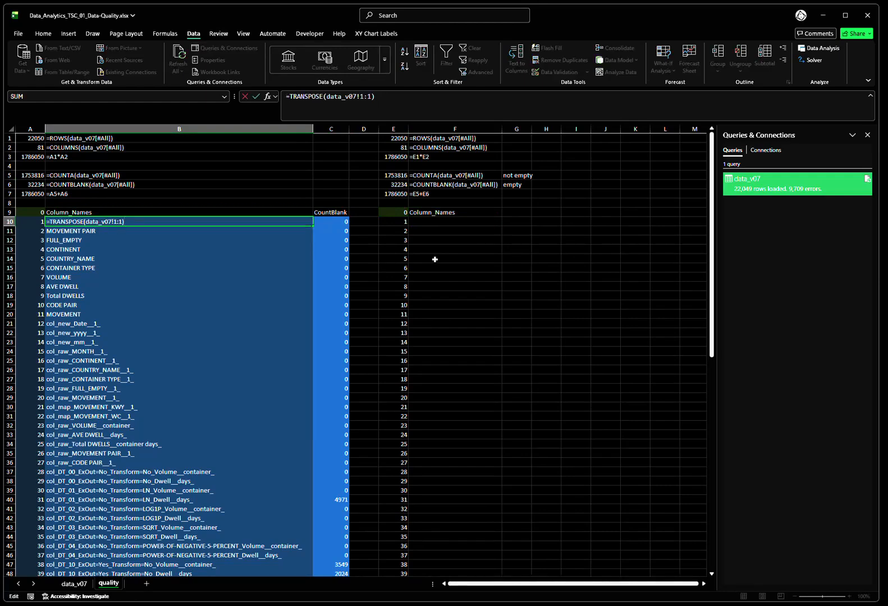
key("Tab")
key("Right")
key("Right")
key("Right")
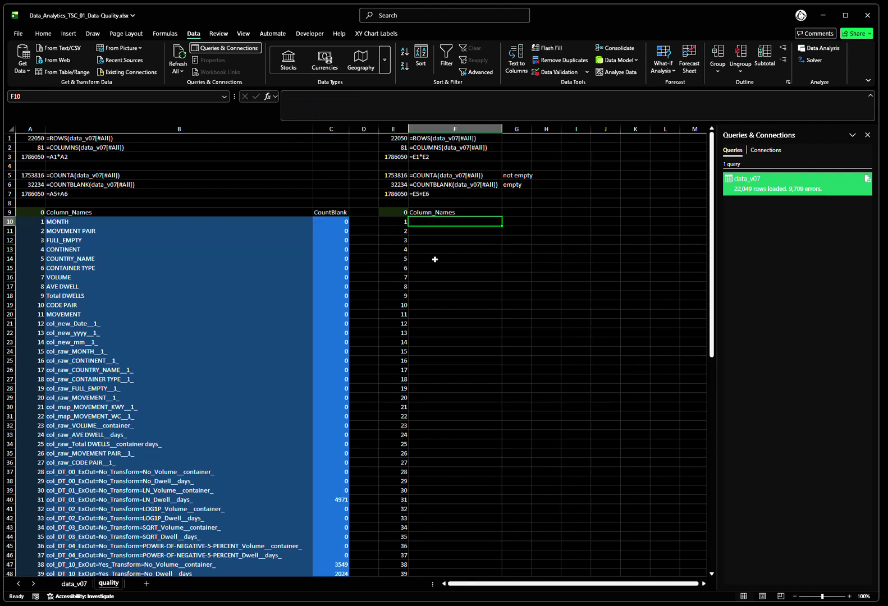
Enter a TRANSPOSE formula in F10 that lists the header row of the data_v07 sheet, =TRANSPOSE(data_v07!1:1)
type("=transpoose")
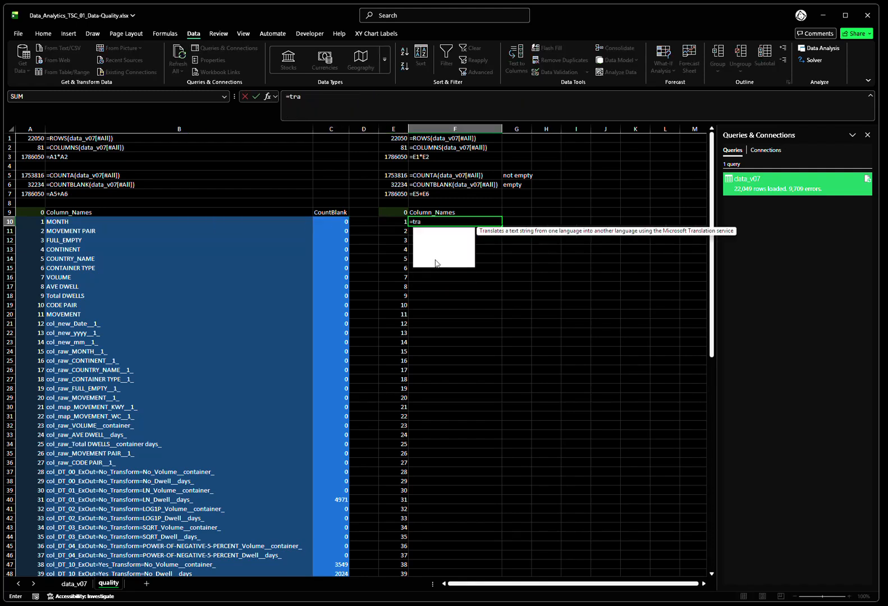
key("BackSpace")
key("BackSpace")
key("BackSpace")
type("se")
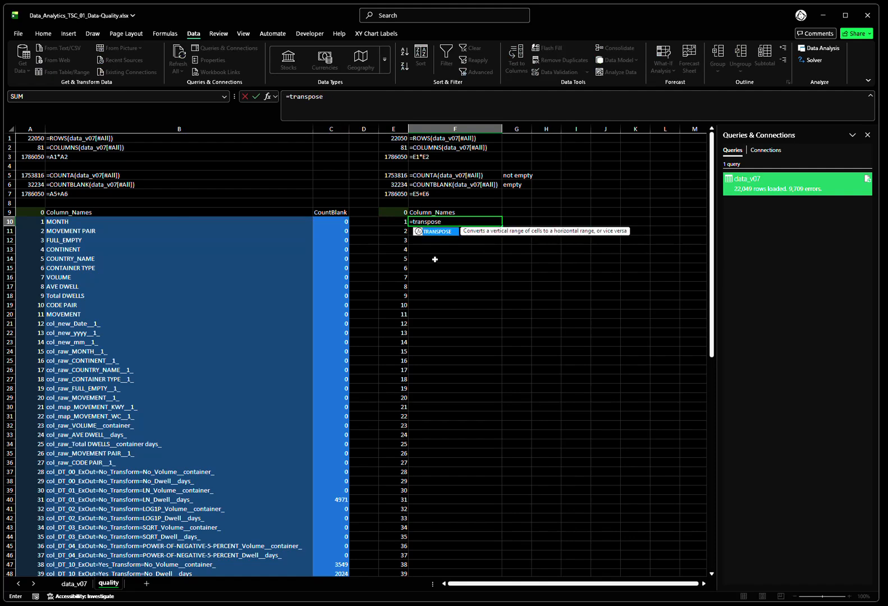
type("(")
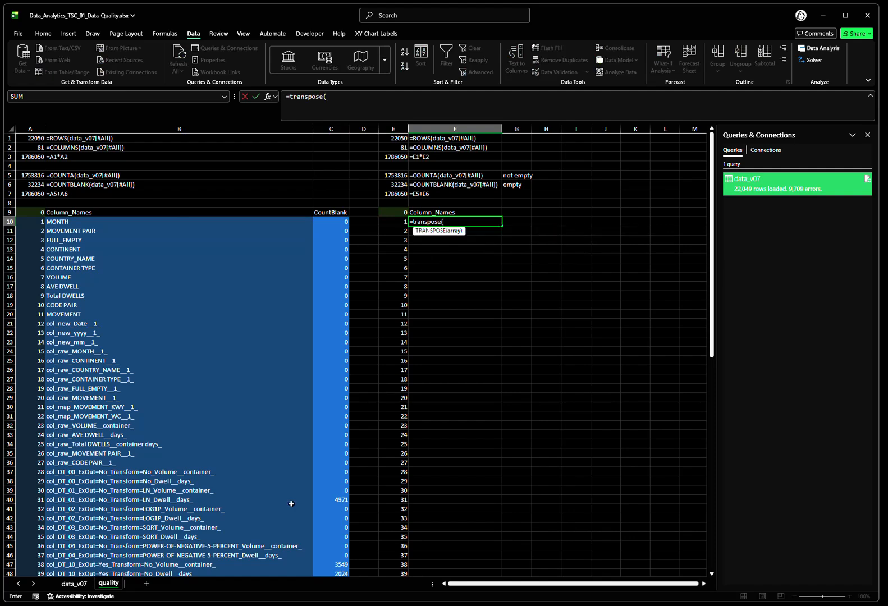
left_click(74, 584)
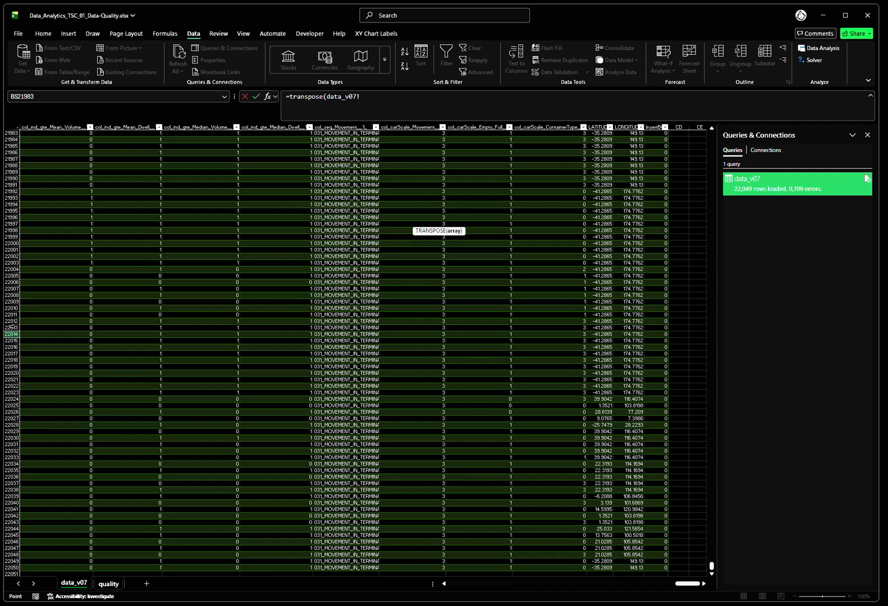
left_click(142, 251)
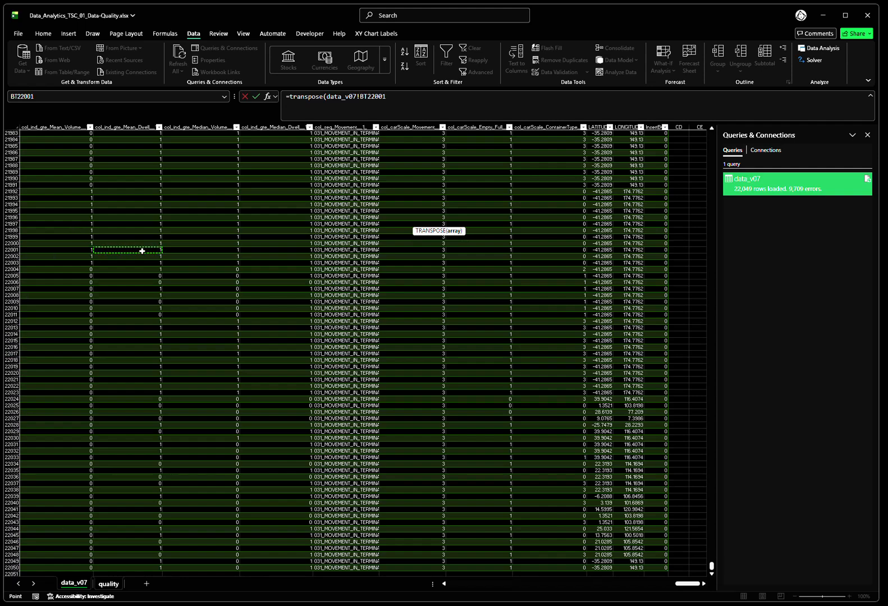
key("ctrl+Home")
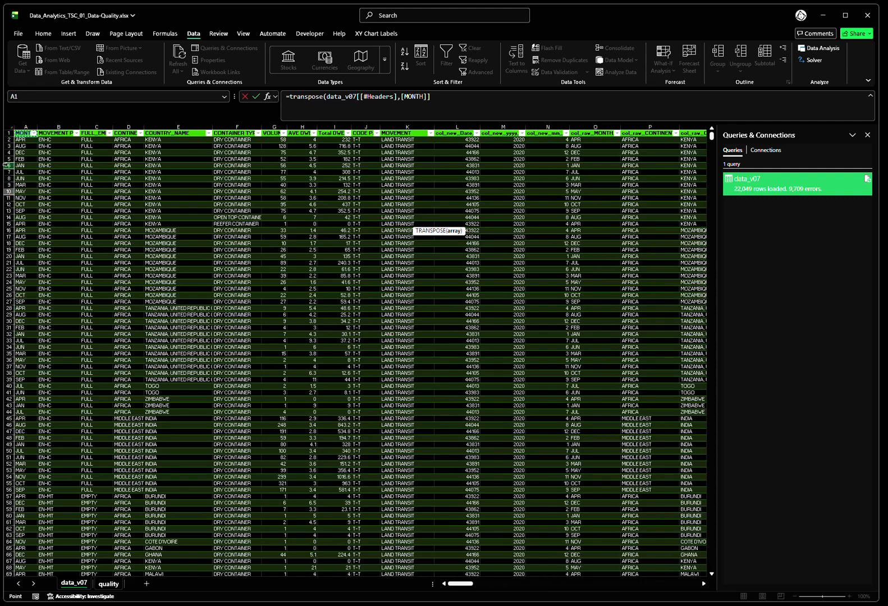
left_click(5, 133)
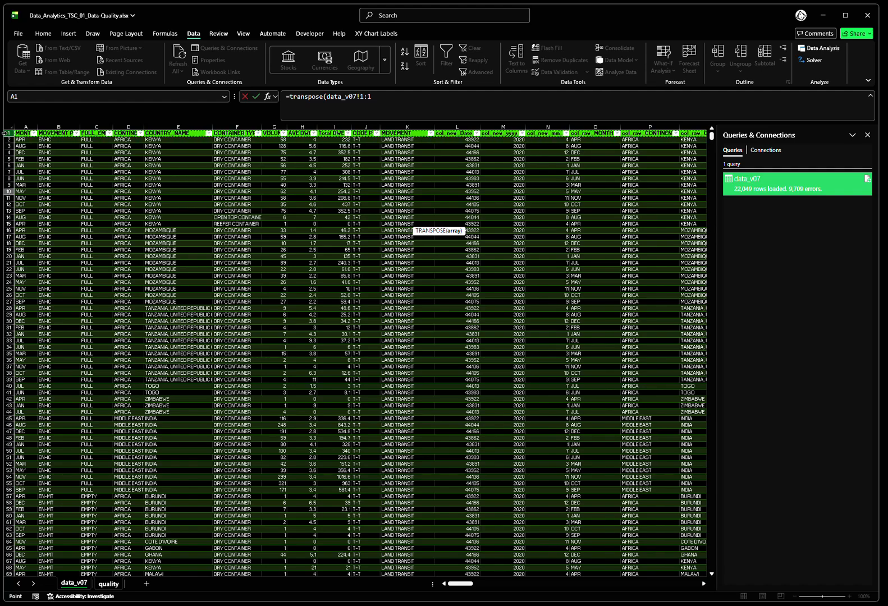
key("Return")
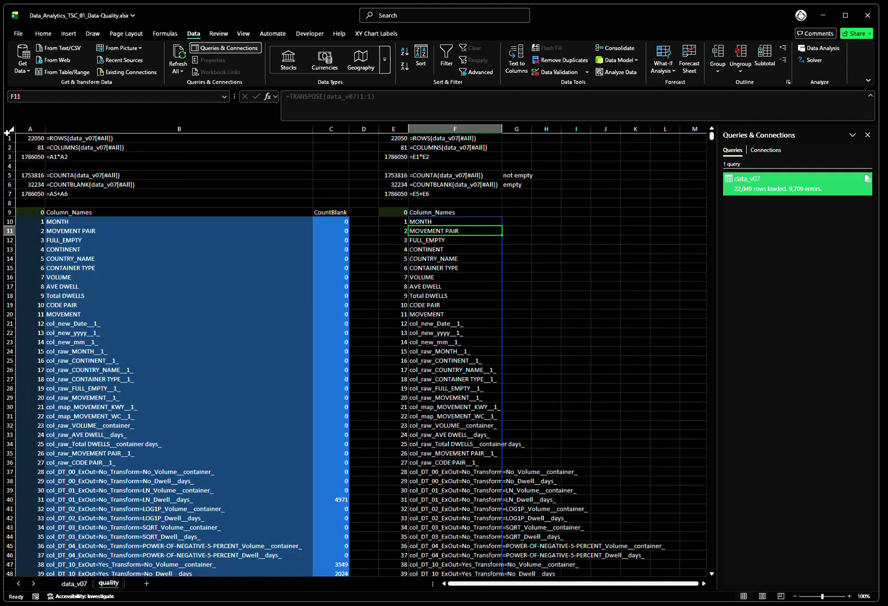
Convert the TRANSPOSE formula in F10 into a legacy array formula
key("Up")
key("Down")
key("Up")
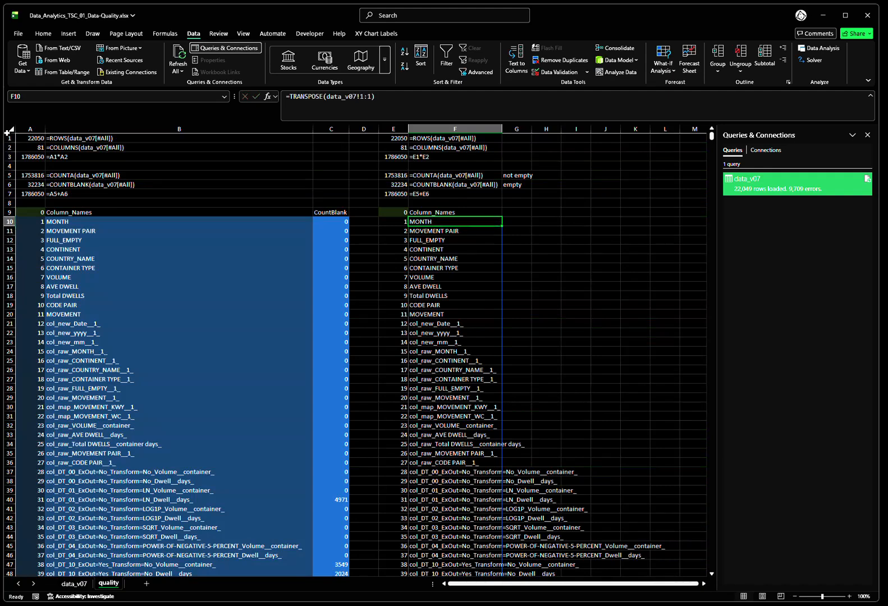
key("Down")
key("Up")
key("F2")
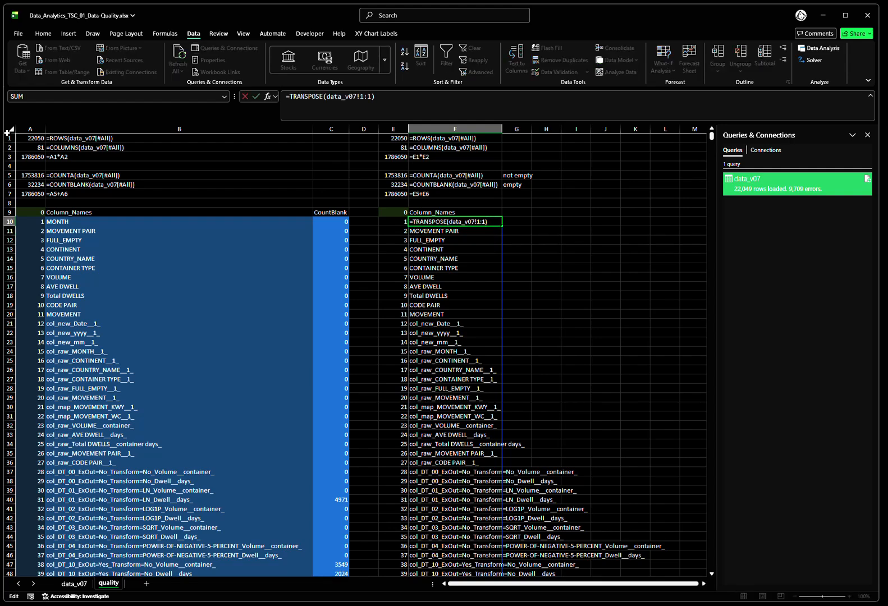
key("ctrl+shift+Return")
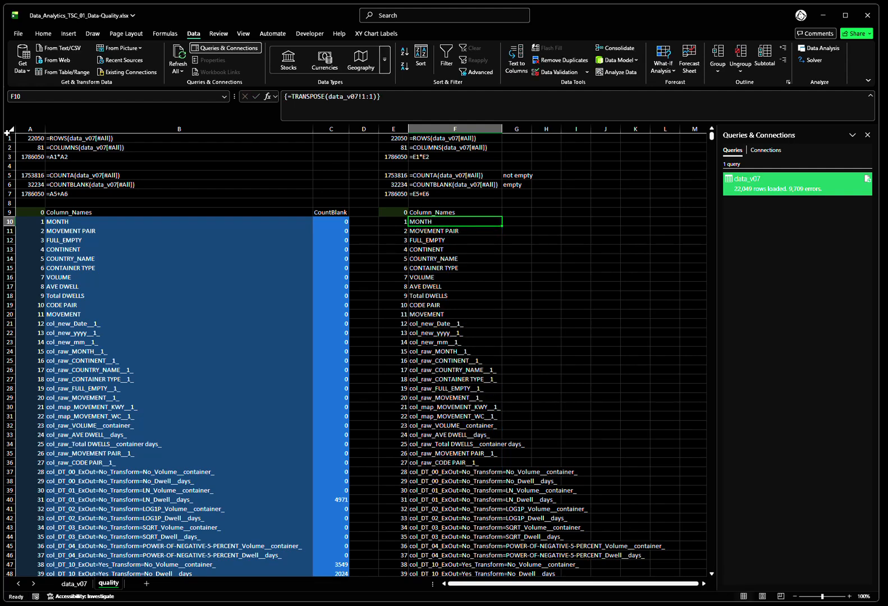
Check how far down column F the transposed array extends
key("ctrl+shift+Down")
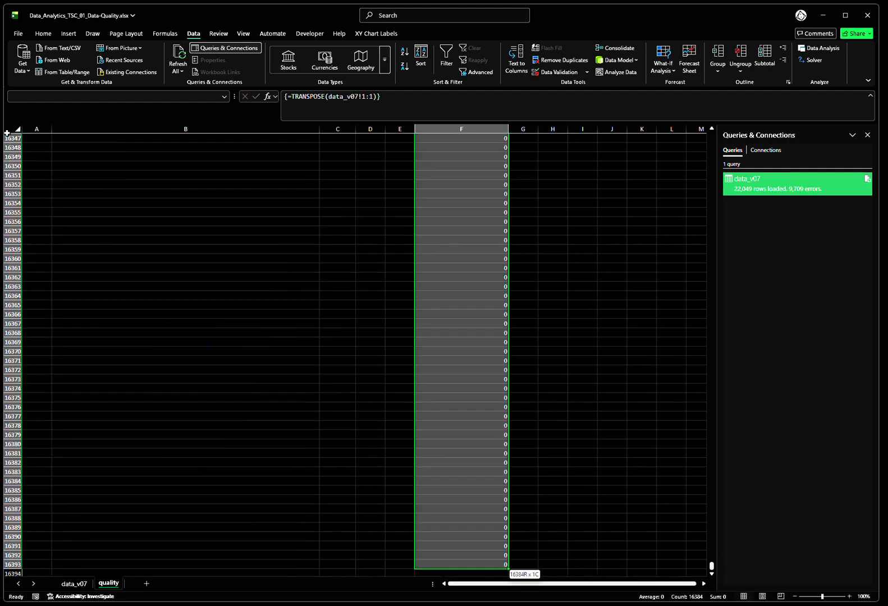
key("ctrl+Up")
key("ctrl+Down")
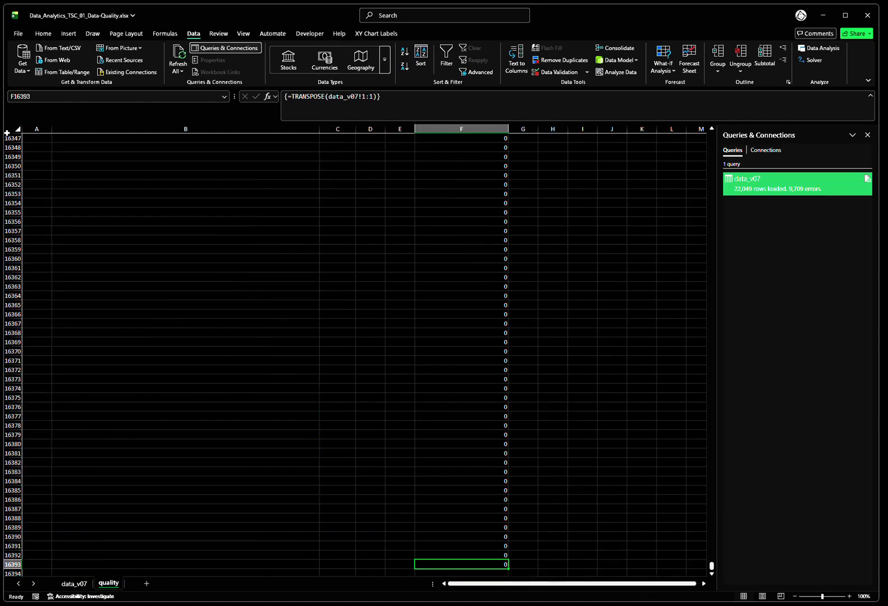
key("Down")
key("Up")
key("ctrl+Up")
key("Down")
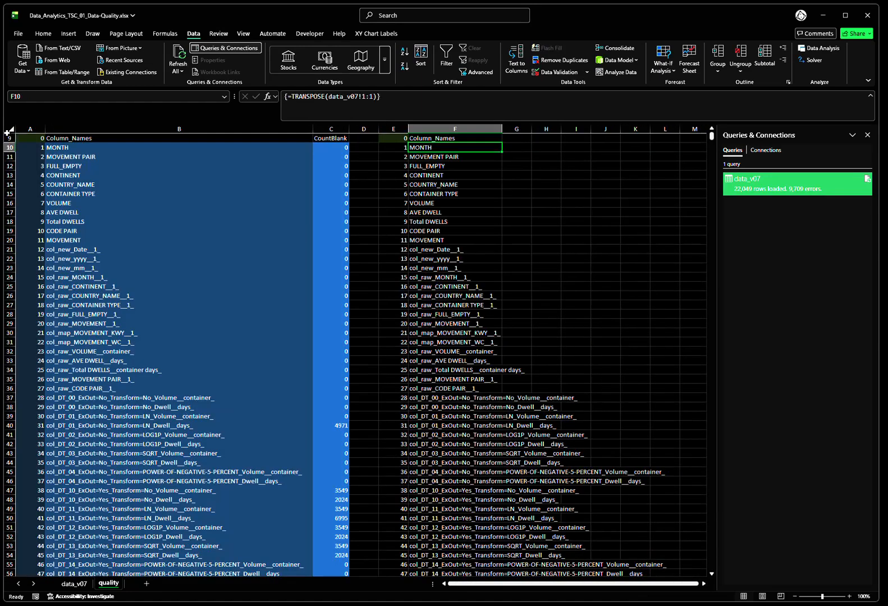
key("Down")
key("Up")
Copy the TRANSPOSE formula text from F10 and clear the whole transposed array from column F
key("F2")
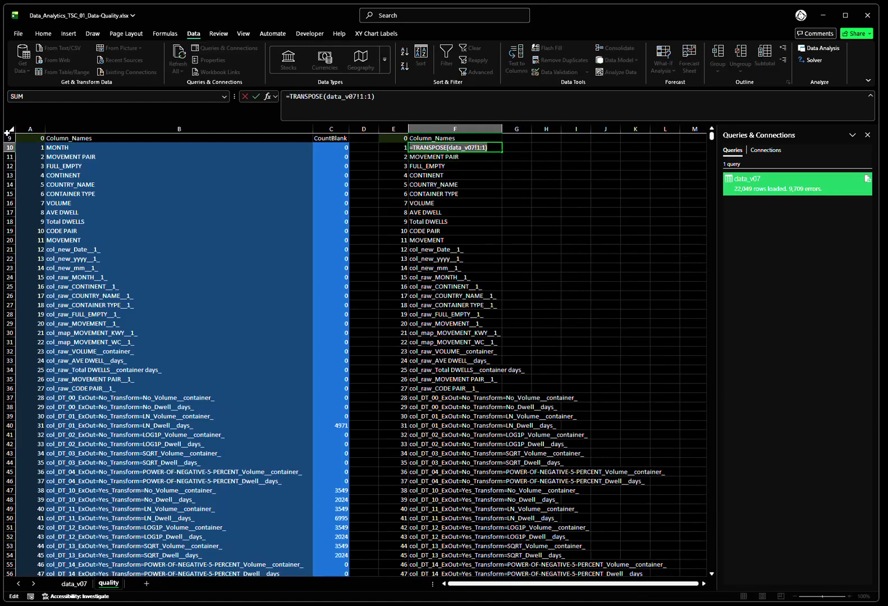
key("Return")
key("Up")
key("ctrl+shift+Down")
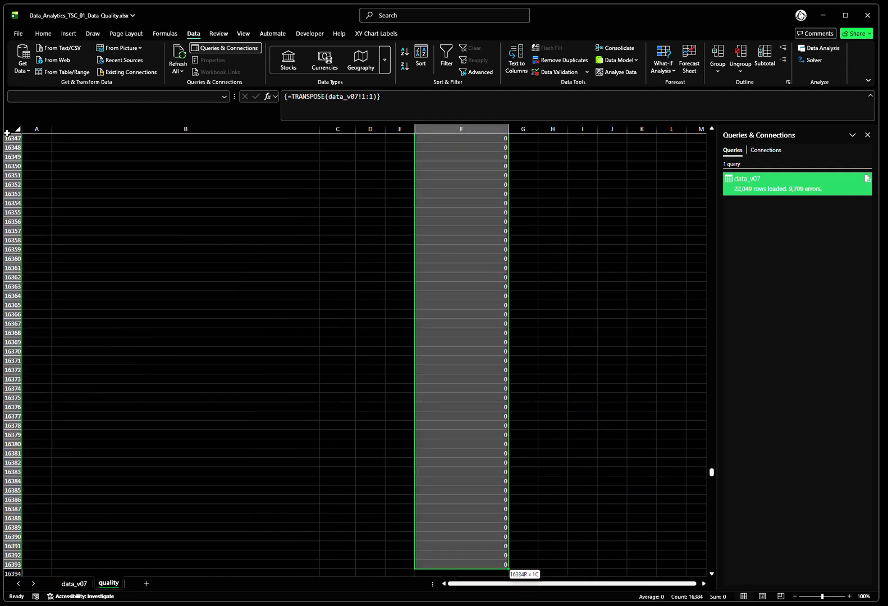
key("Delete")
Enter =TRANSPOSE(data_v07!1:1) as an array formula across F10:F20
key("ctrl+shift+Up")
key("shift+Down")
key("shift+Down")
key("shift+Down")
key("shift+Down")
key("shift+Down")
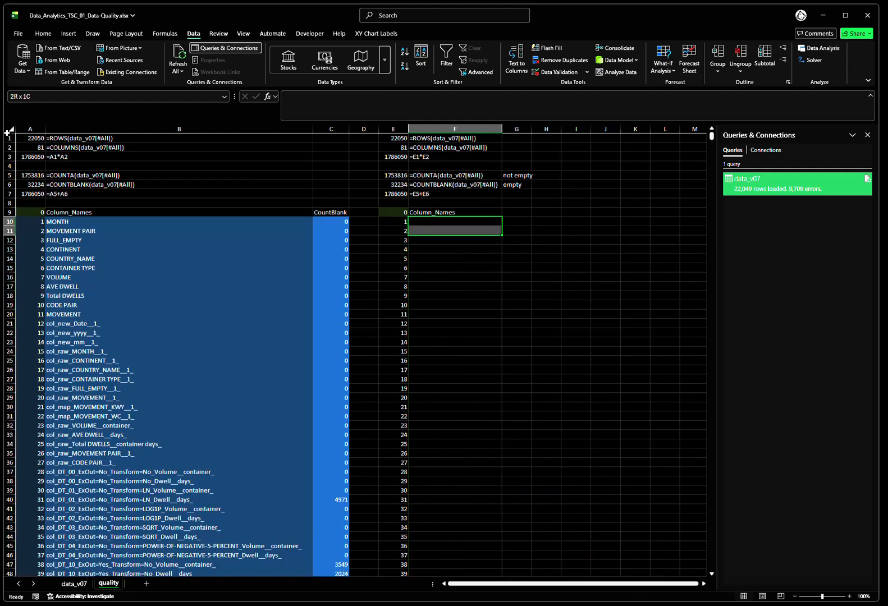
key("shift+Down")
key("shift+Down")
key("shift+Down")
key("shift+Down")
key("shift+Down")
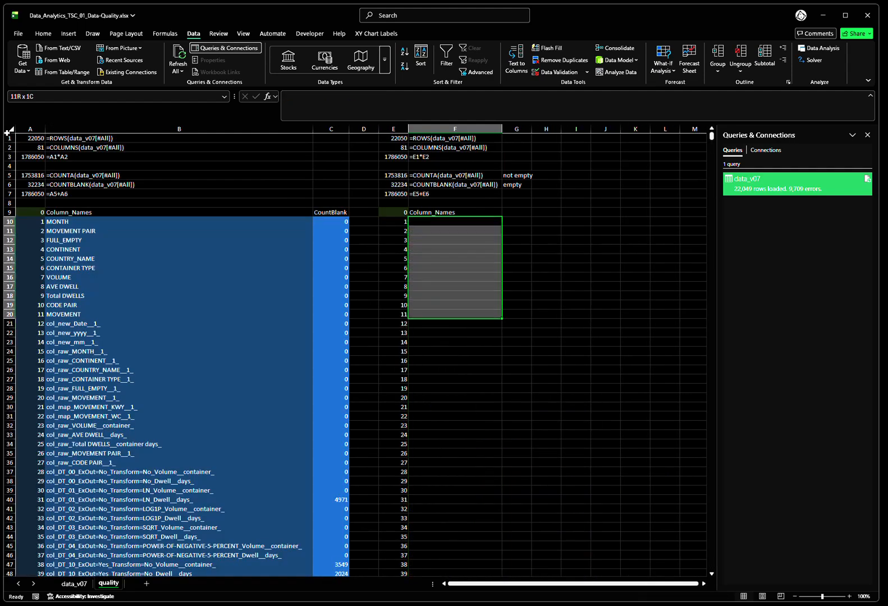
key("F2")
type("=TRANSPOSE(data_v07!1:1)")
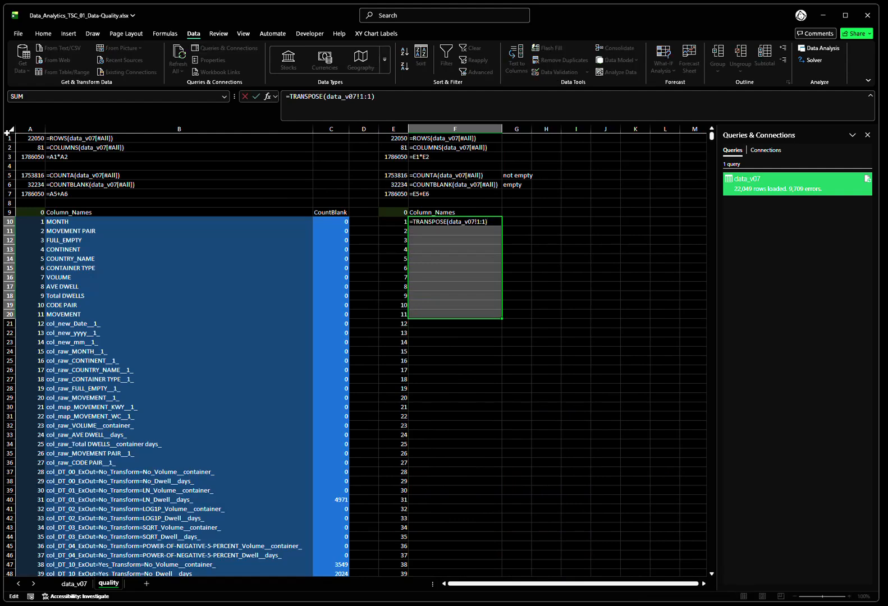
key("ctrl+shift+Return")
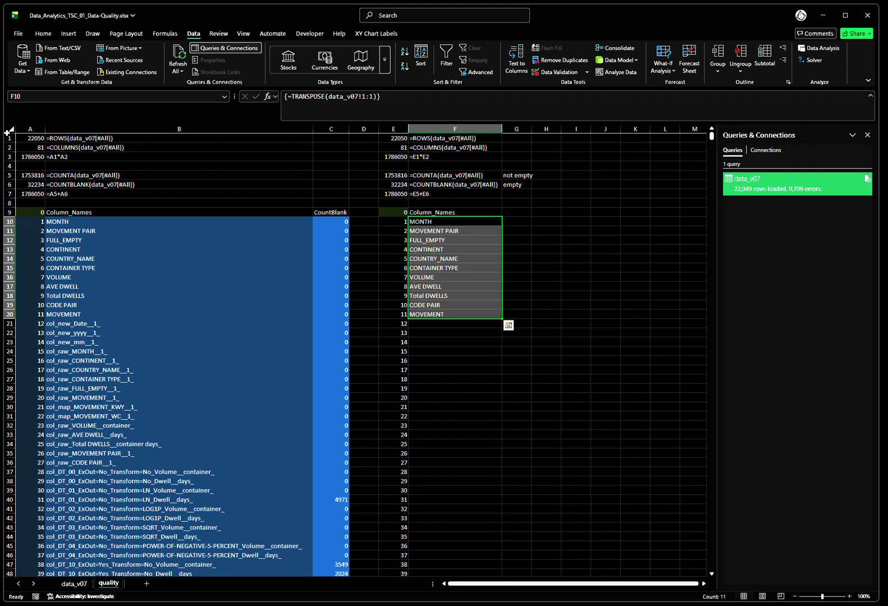
Examine the array formula in F10 and the extent of the transposed names below it
key("Down")
key("Up")
key("ctrl+shift+Down")
left_click(457, 238)
key("Up")
key("Up")
key("ctrl+shift+Down")
left_click(456, 237)
key("Up")
key("Up")
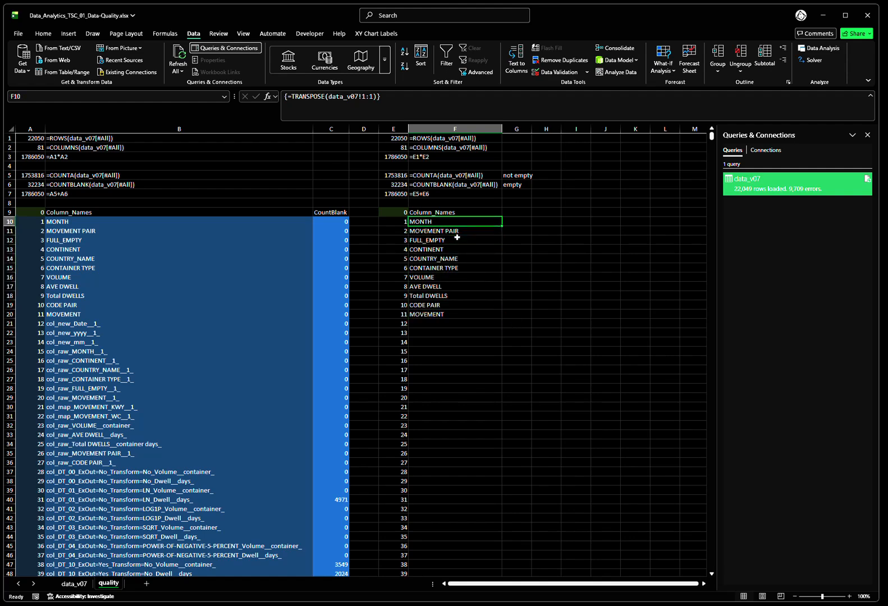
Extend the TRANSPOSE array formula over F10:F90 so that it covers all 81 numbered rows
key("shift+Down")
key("shift+Down")
key("shift+Down")
key("shift+Down")
key("shift+Down")
key("shift+Down")
key("shift+Down")
key("shift+Down")
key("shift+Down")
key("shift+Down")
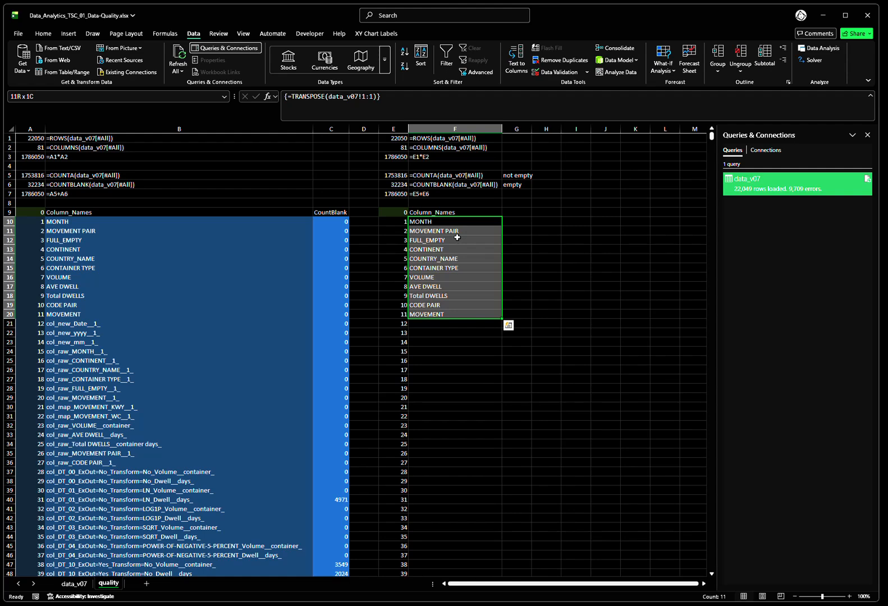
key("shift+Down")
key("shift+Down")
key("shift+Down")
key("shift+Down")
key("shift+Down")
key("shift+Down")
key("shift+Down")
key("shift+Down")
key("shift+Down")
key("shift+Down")
key("shift+Down")
key("shift+Down")
key("shift+Down")
key("shift+Down")
key("shift+Down")
key("shift+Down")
key("shift+Down")
key("shift+Down")
key("shift+Down")
key("shift+Down")
key("shift+Down")
key("shift+Down")
key("shift+Down")
key("shift+Down")
key("shift+Down")
key("shift+Down")
key("shift+Down")
key("shift+Down")
key("shift+Down")
key("shift+Down")
key("shift+Down")
key("shift+Down")
key("shift+Down")
key("shift+Down")
key("shift+Down")
key("shift+Down")
key("shift+Down")
key("shift+Down")
key("shift+Down")
key("shift+Down")
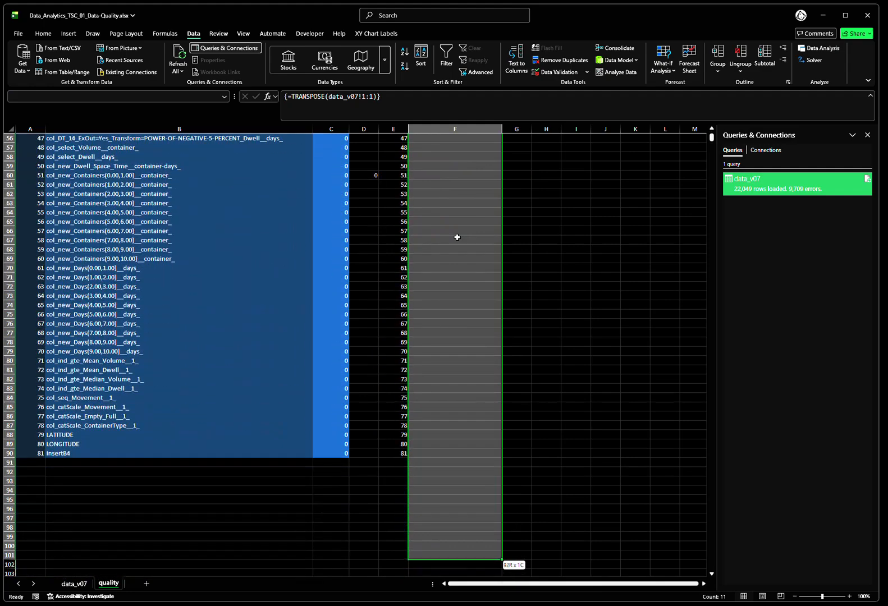
key("shift+Up")
key("shift+Up")
key("shift+Up")
key("shift+Up")
key("shift+Up")
key("shift+Up")
key("shift+Up")
key("shift+Up")
key("shift+Up")
key("shift+Up")
key("shift+Up")
key("shift+Up")
key("shift+Up")
key("shift+Up")
key("shift+Down")
key("shift+Down")
key("shift+Down")
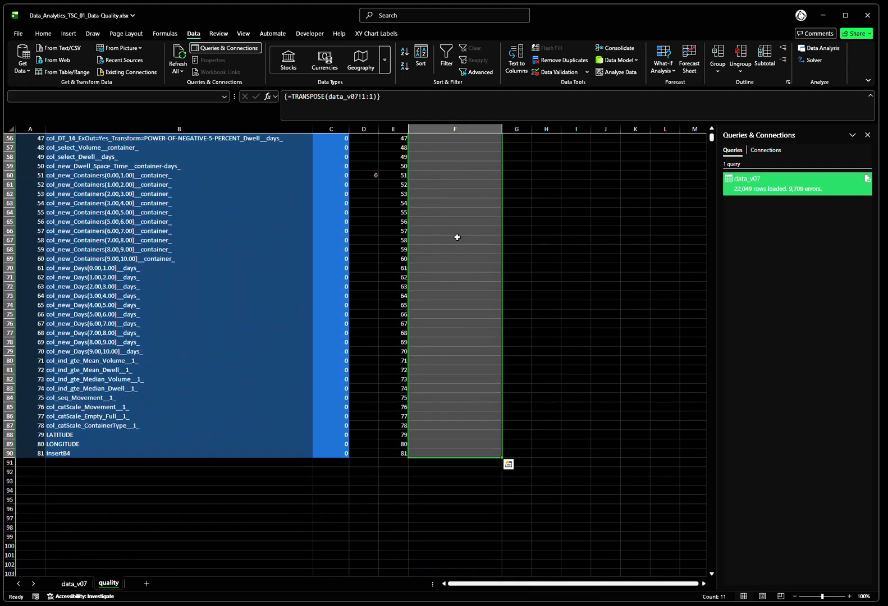
key("F2")
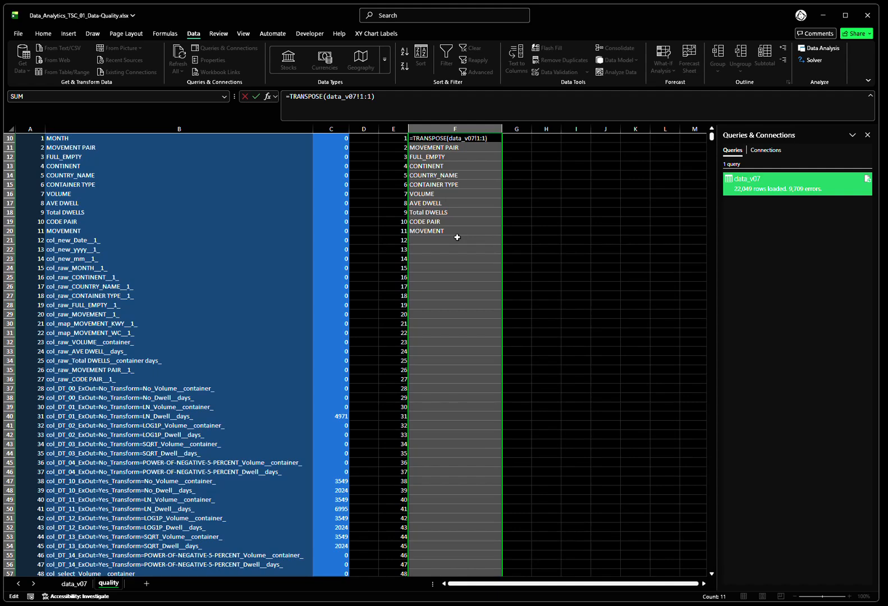
key("ctrl+shift+Return")
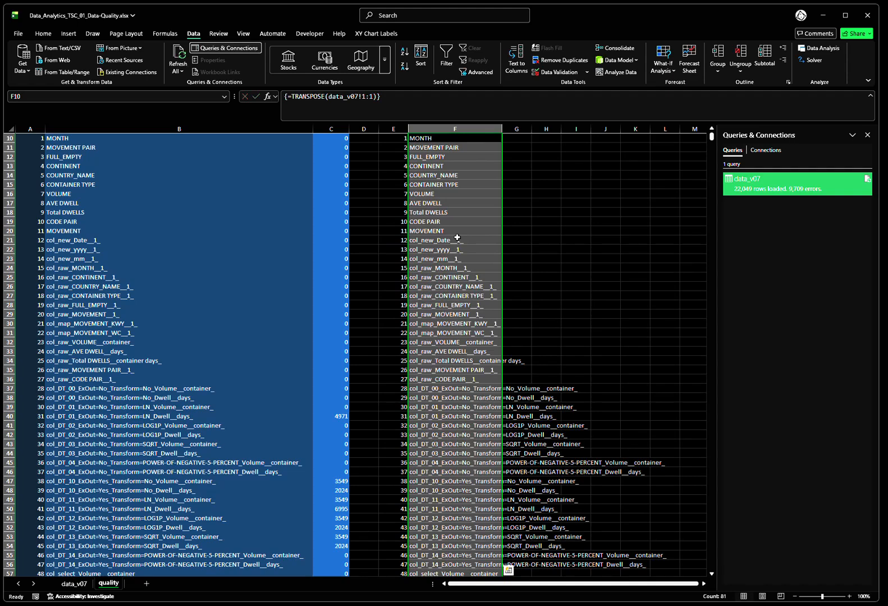
Autofit column F to the column names and zoom the sheet out to 85%
double_click(502, 129)
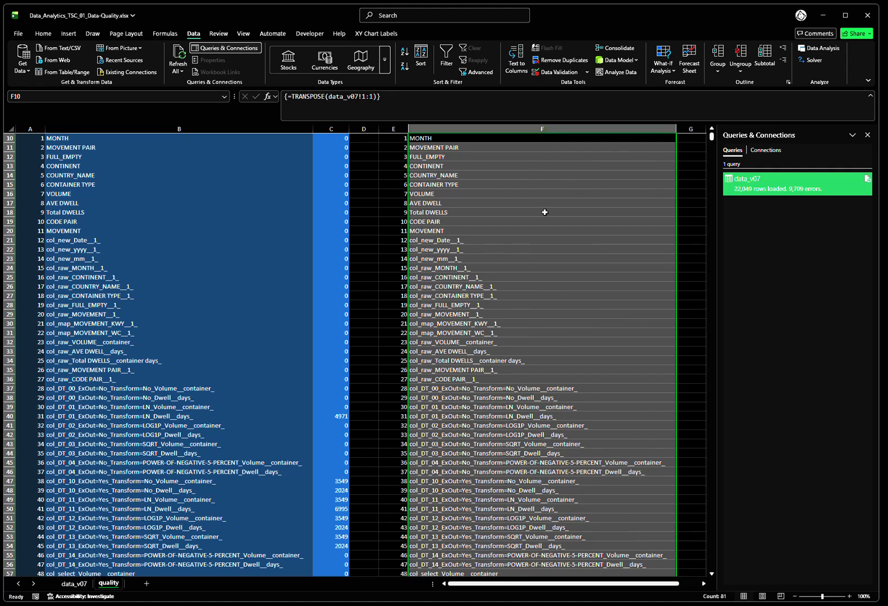
scroll(531, 226, "up", 3)
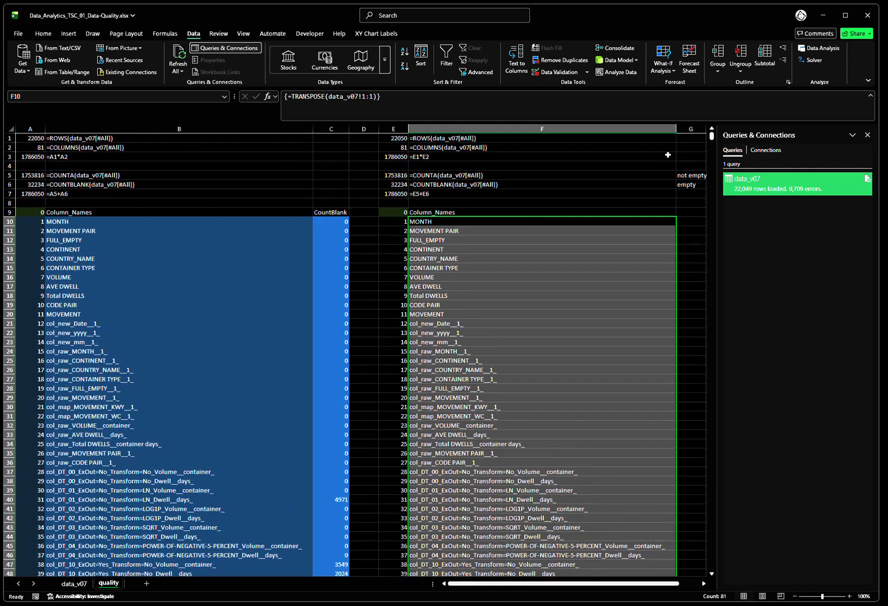
scroll(577, 224, "down", 1)
scroll(538, 240, "up", 2)
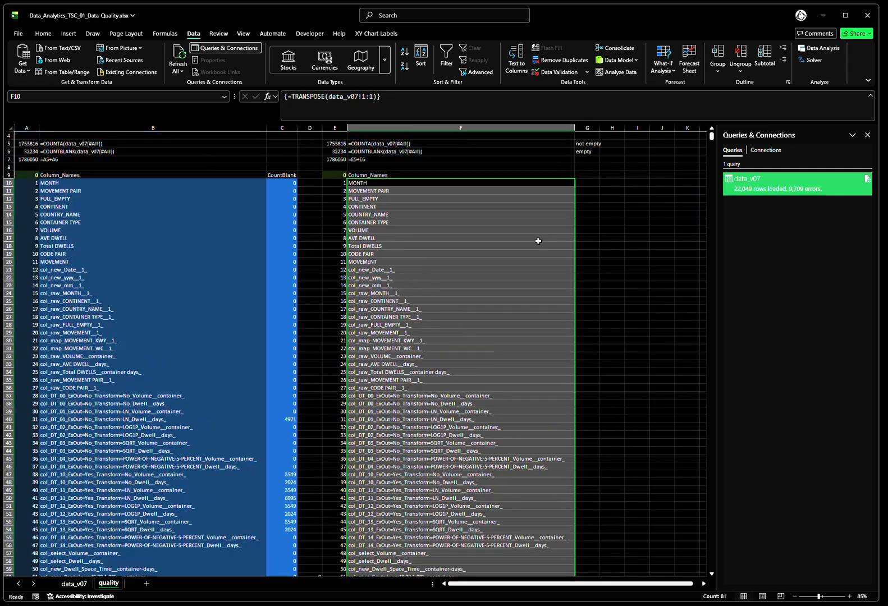
scroll(537, 241, "up", 1)
Add the header CountBlank in G9 beside the transposed Column_Names list
left_click(590, 214)
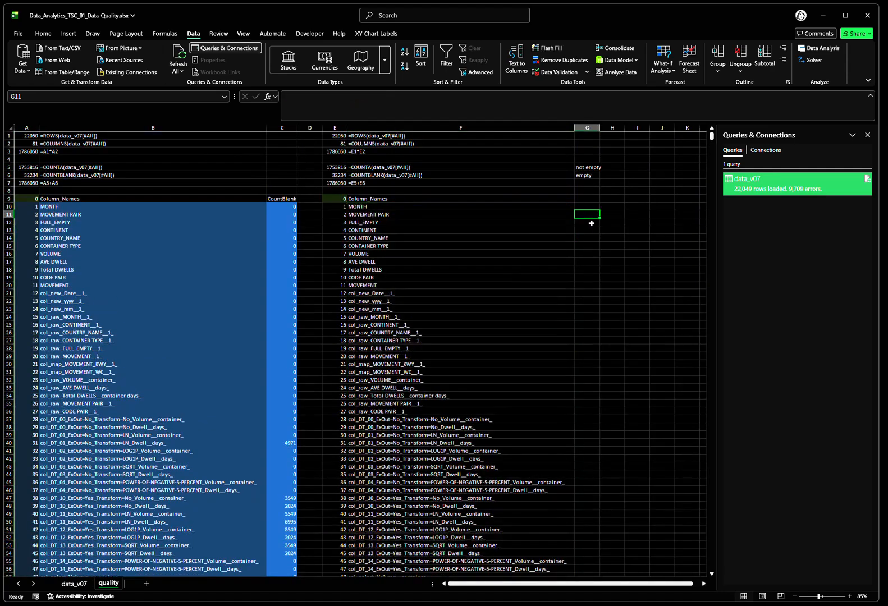
key("Up")
key("Up")
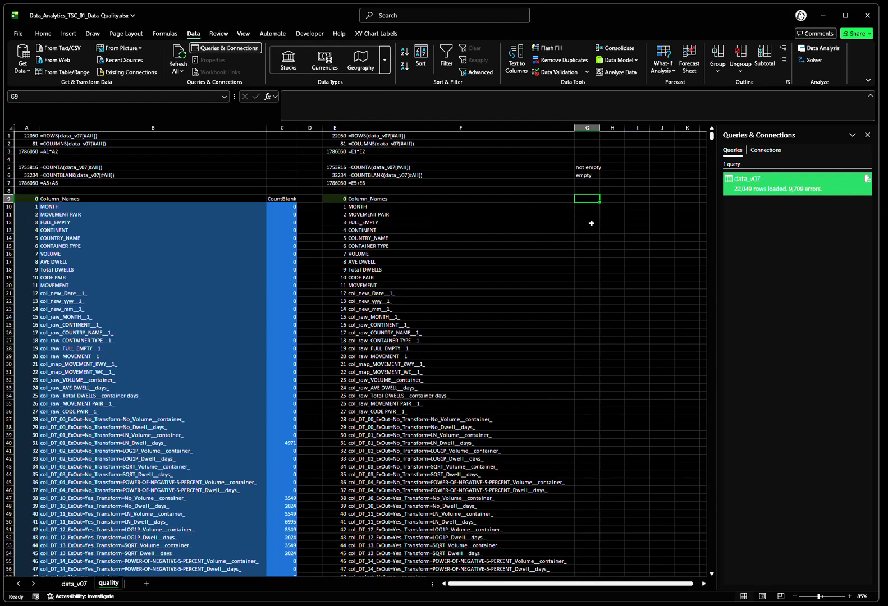
type("CountBlank")
key("Return")
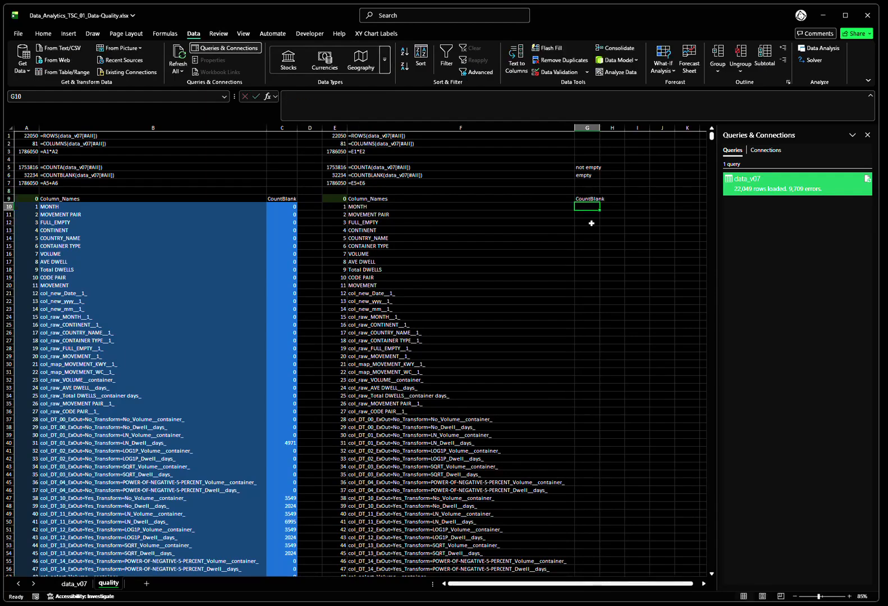
Enter =COUNTBLANK(data_v07[[#All],[MONTH]]) in G10 to count the blanks in the whole MONTH column
key("Left")
key("Left")
key("Left")
key("Left")
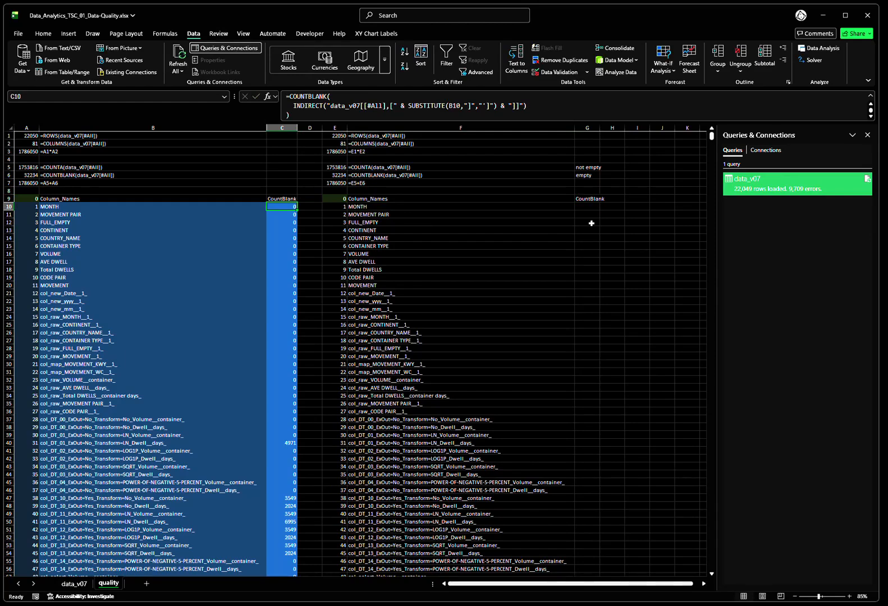
key("Right")
key("Right")
key("Right")
key("Right")
type("=")
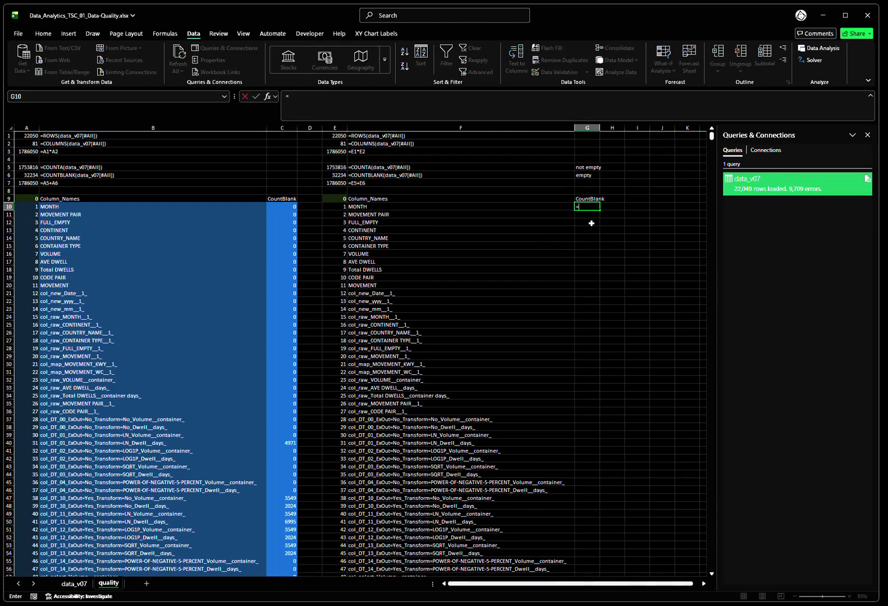
type("count")
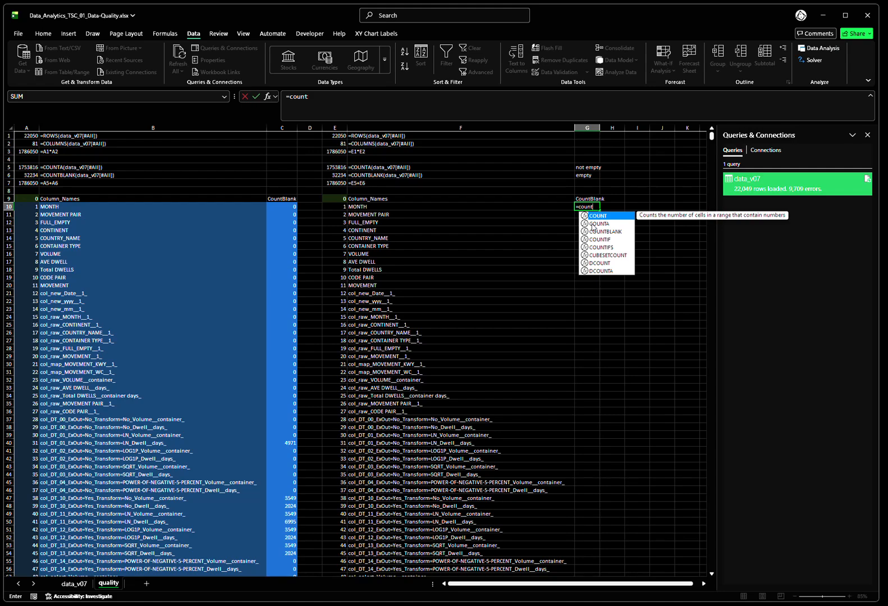
key("Down")
key("Down")
key("Tab")
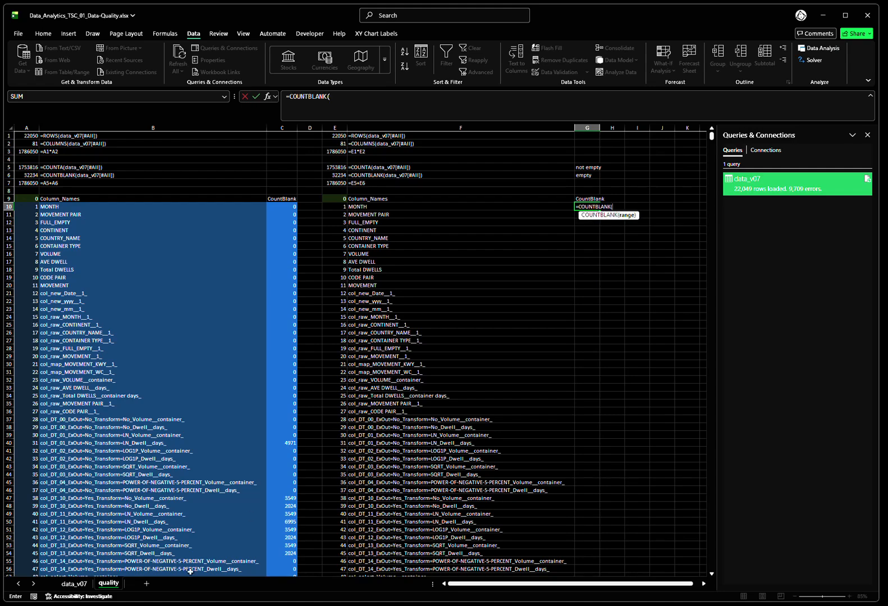
left_click(84, 585)
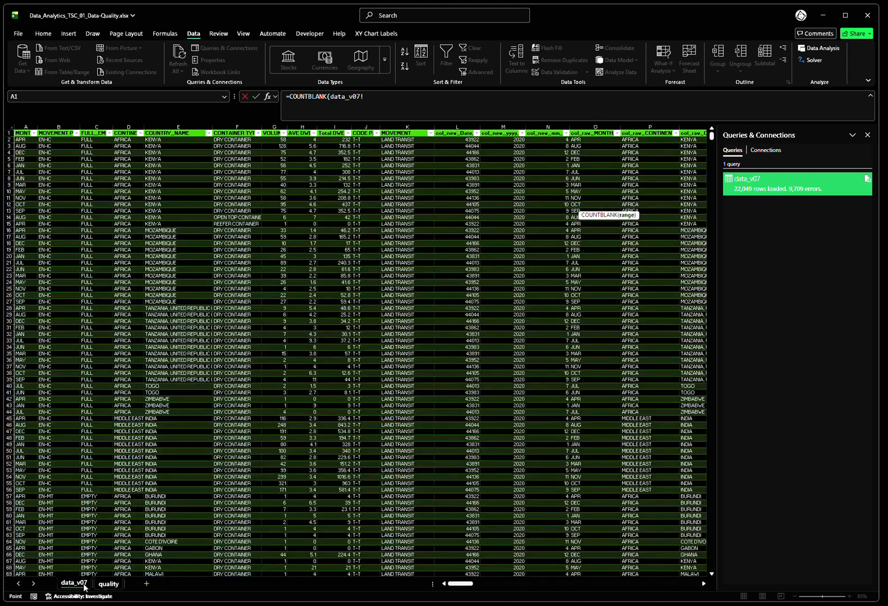
left_click(24, 133)
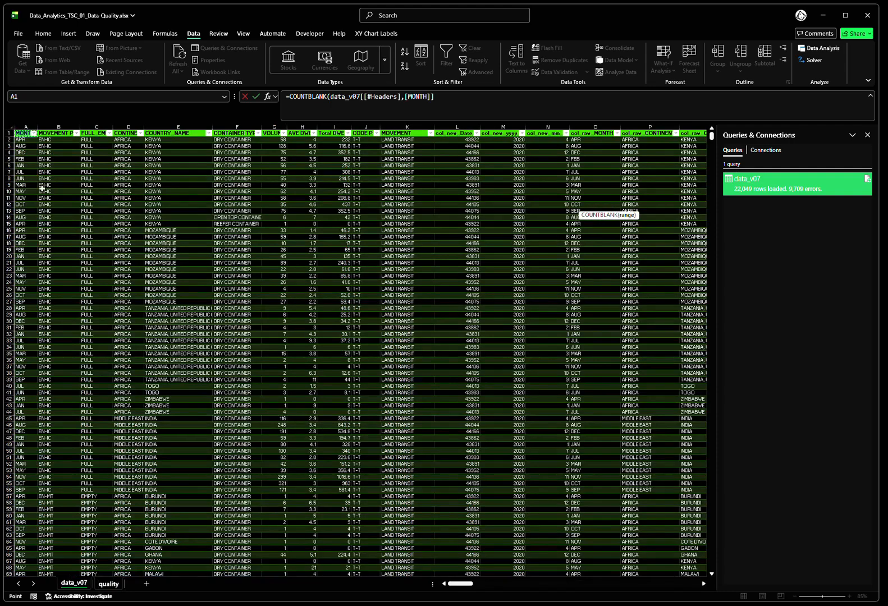
key("ctrl+shift+Down")
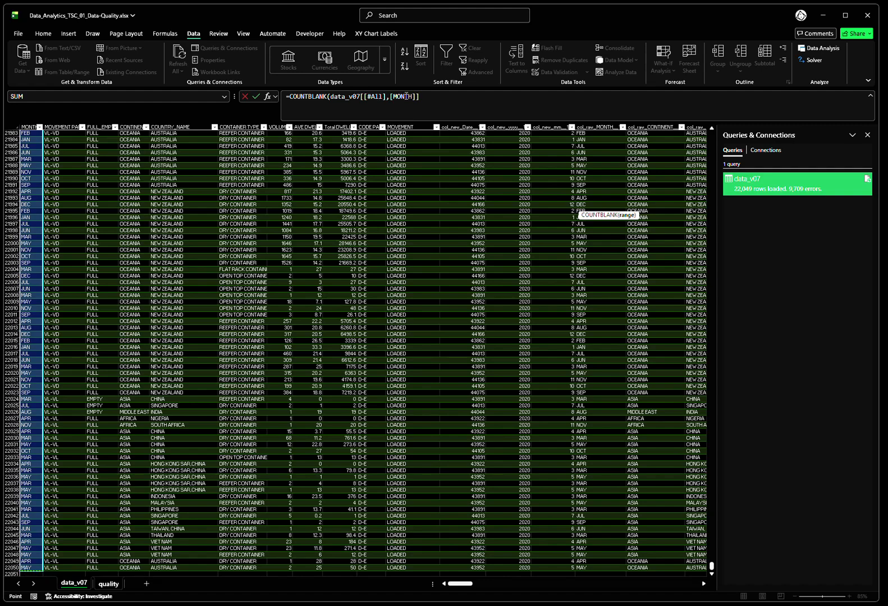
key("Return")
key("Up")
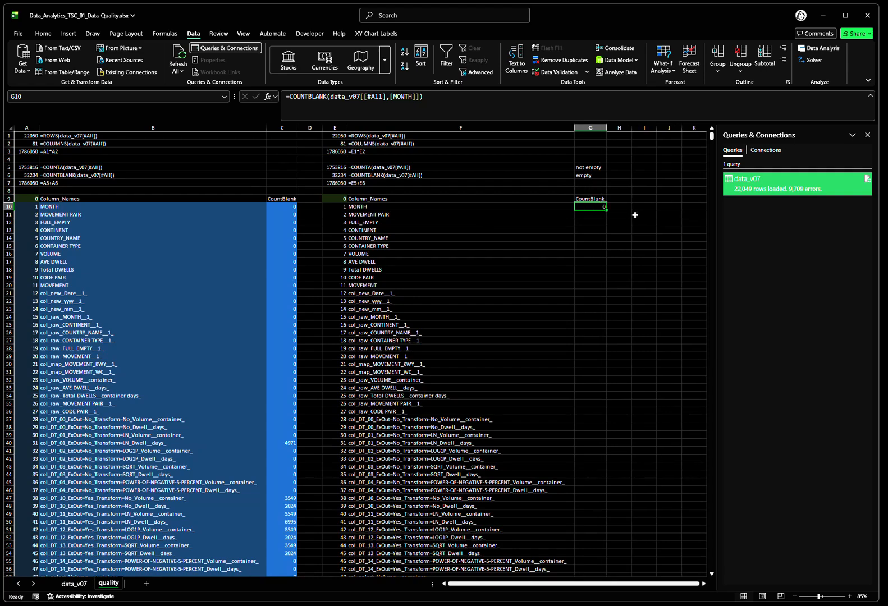
Copy G10's COUNTBLANK formula into G11 and inspect which column it references
key("ctrl+c")
key("Down")
key("ctrl+v")
key("F2")
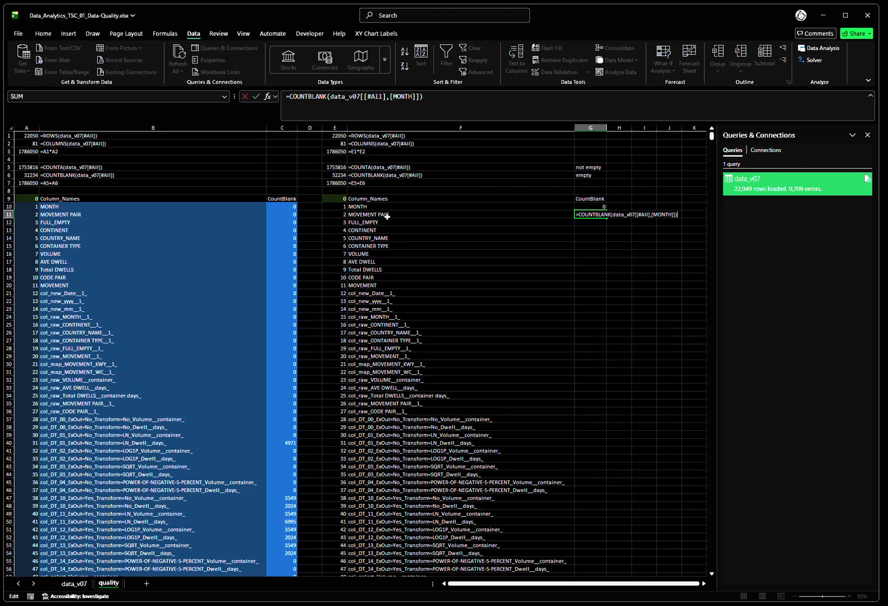
key("Escape")
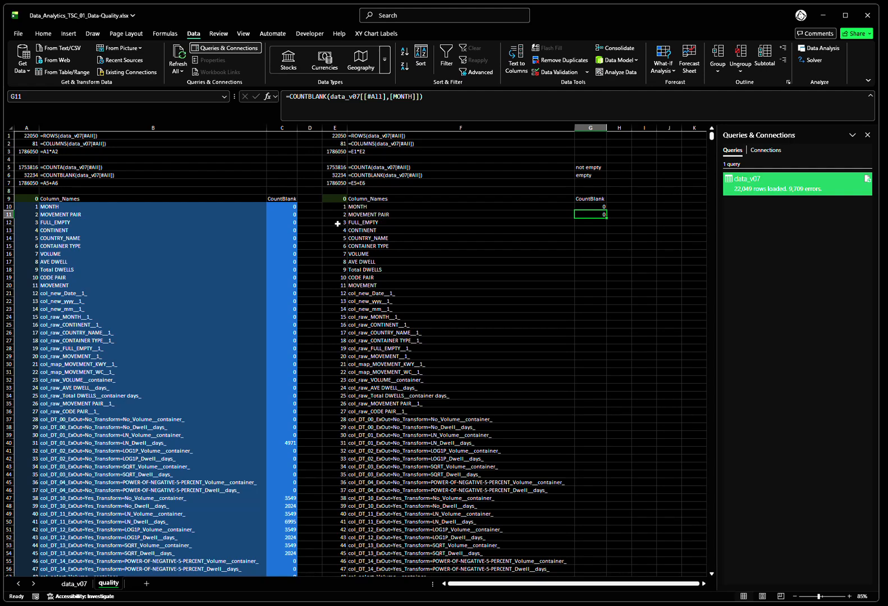
Compare the INDIRECT-based COUNTBLANK formula in C10 with the direct column reference in G10
left_click(287, 207)
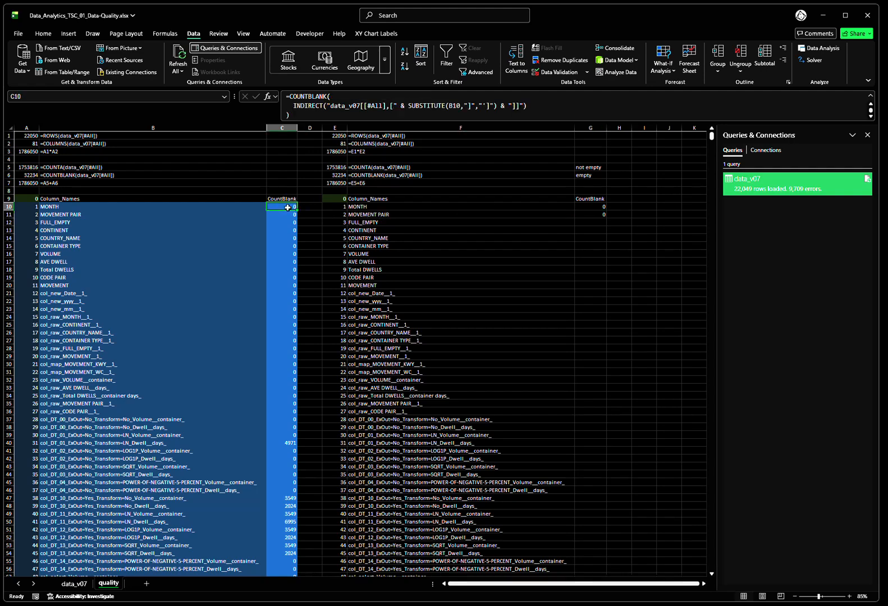
left_click(597, 208)
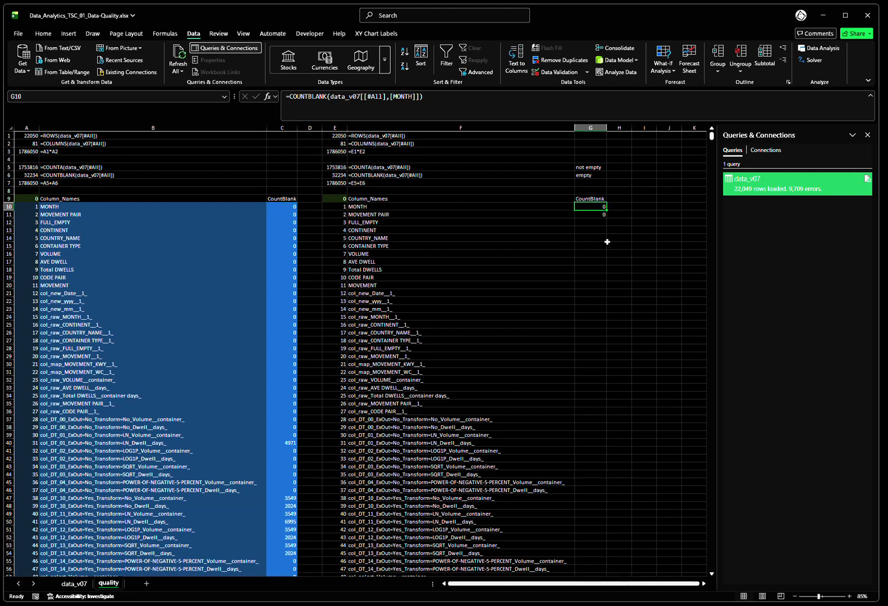
key("Left")
key("Right")
key("Left")
key("Left")
key("Left")
key("Left")
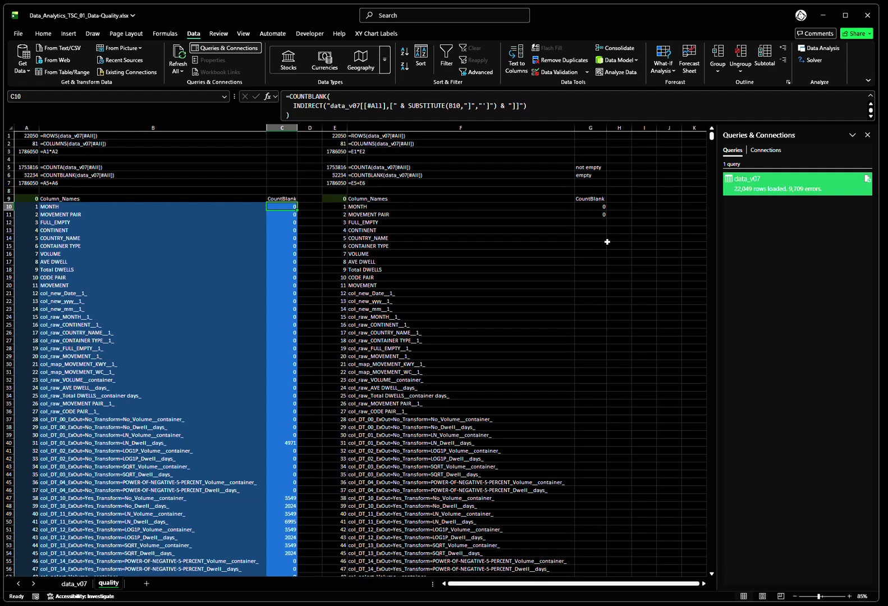
Copy C10's COUNTBLANK formula with INDIRECT and SUBSTITUTE into G10 and examine its reference to F10
key("ctrl+c")
key("Right")
key("Right")
key("Right")
key("Right")
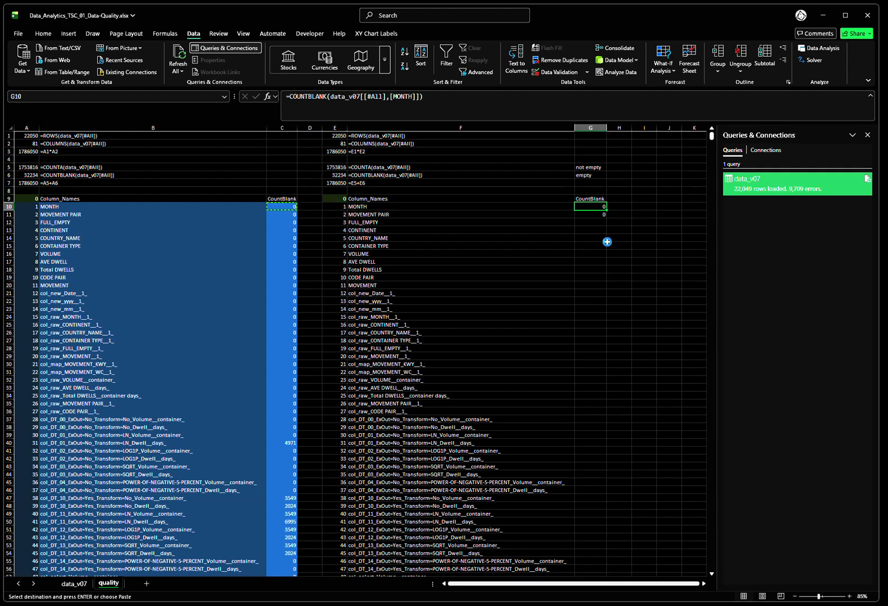
key("ctrl+v")
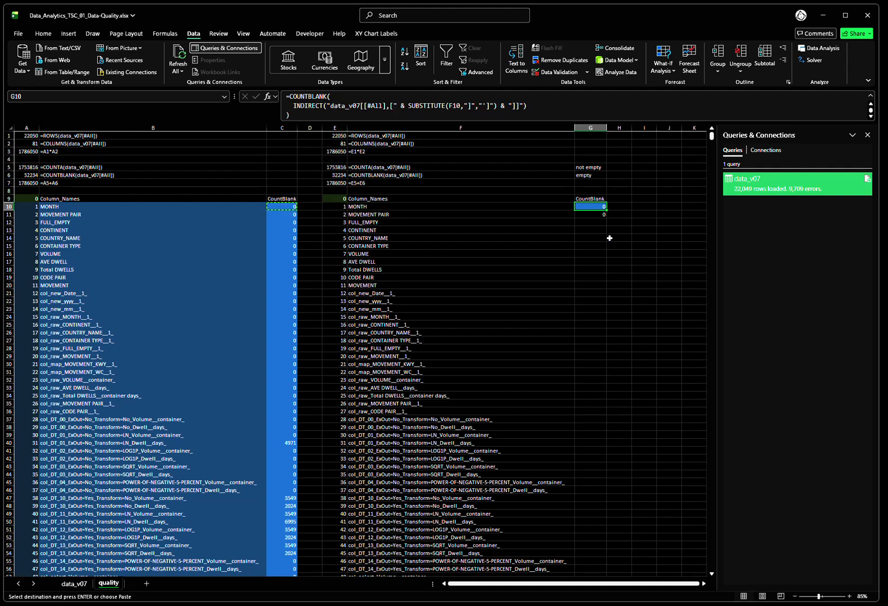
left_click(405, 111)
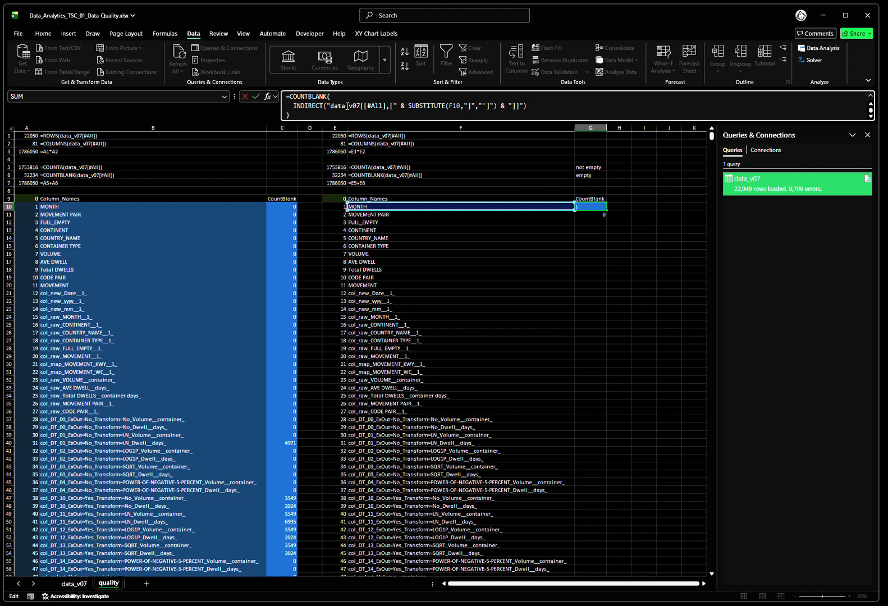
key("ctrl+Return")
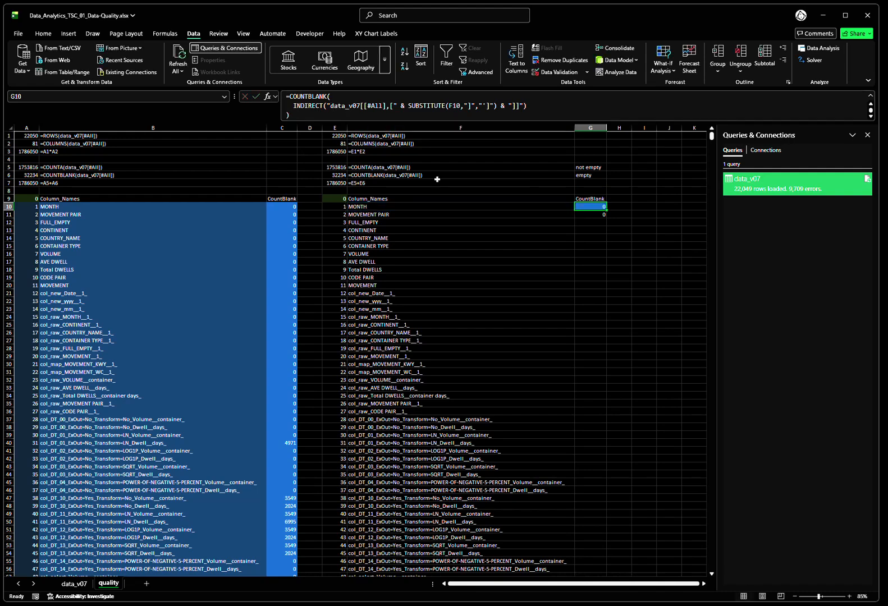
key("Return")
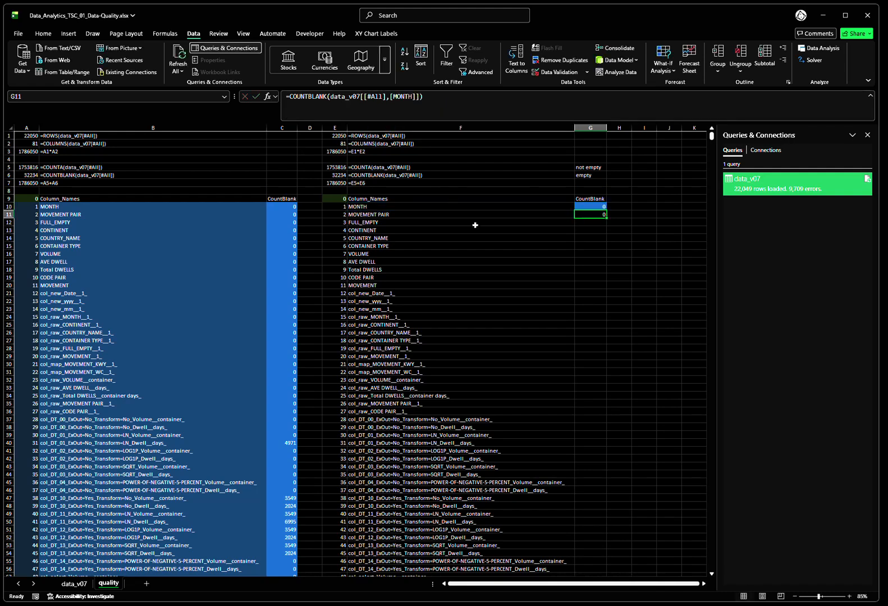
Replace G10's formula with a copy of the direct MONTH column COUNTBLANK formula from G11
key("ctrl+c")
key("Up")
key("ctrl+v")
key("Down")
key("Escape")
key("Up")
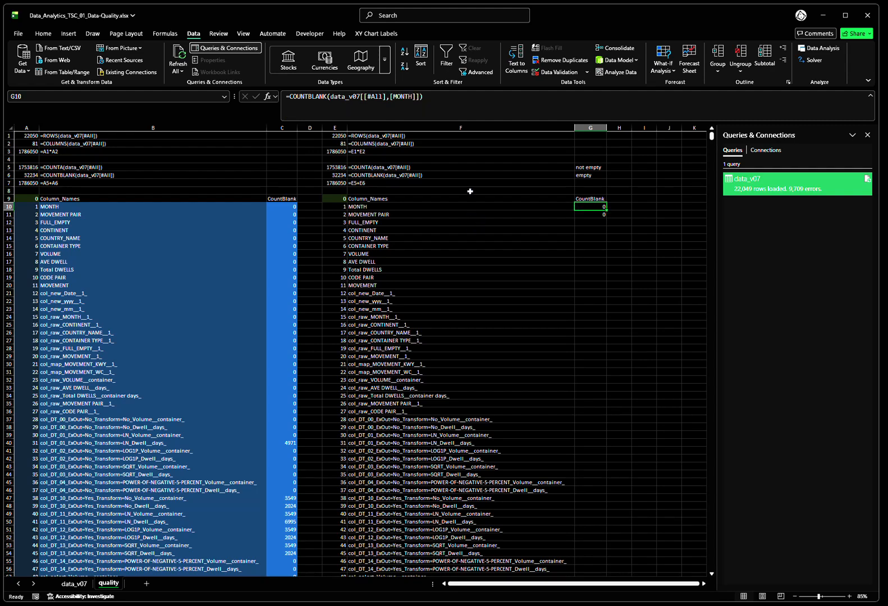
Try to pass the reference in G10's COUNTBLANK formula as quoted text, "data_v07[[#All],[MONTH]]"
left_click(339, 97)
key("Left")
key("Left")
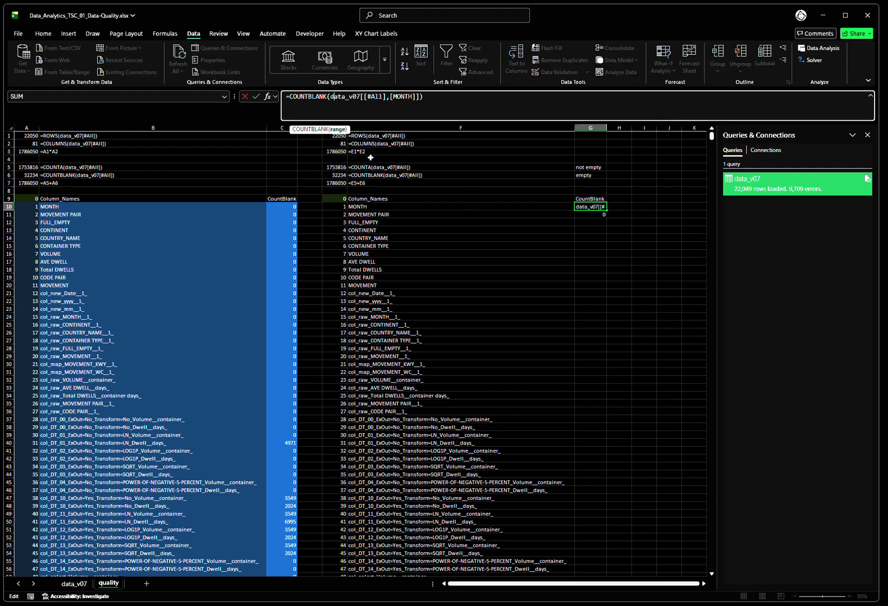
key("End")
key("Left")
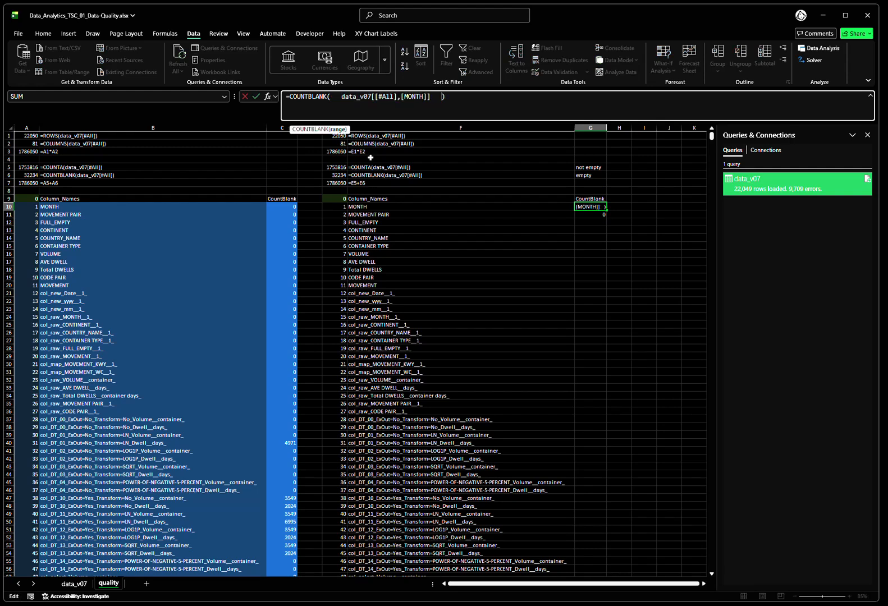
key("ctrl+Left")
key("ctrl+Left")
key("ctrl+Left")
key("ctrl+Left")
type("\"")
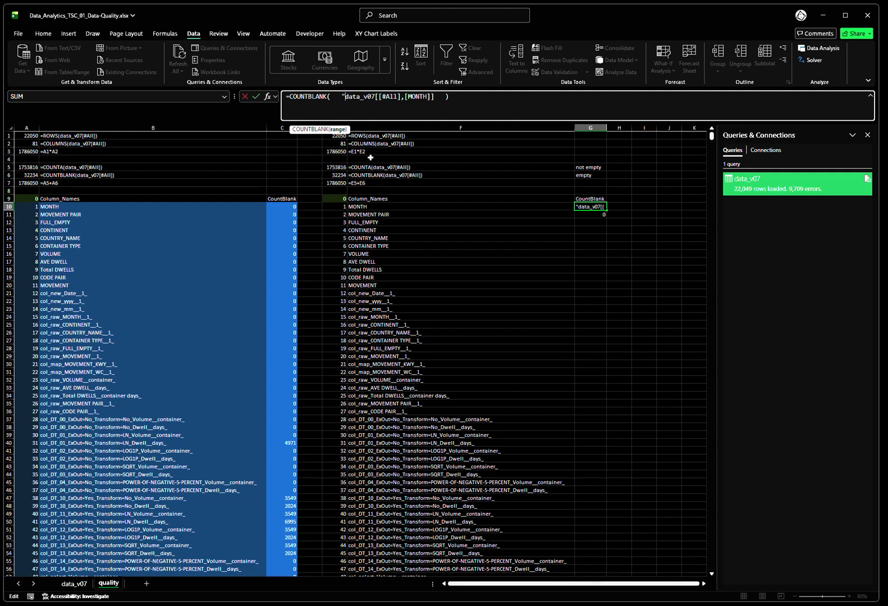
left_click(437, 99)
type("\"")
key("Return")
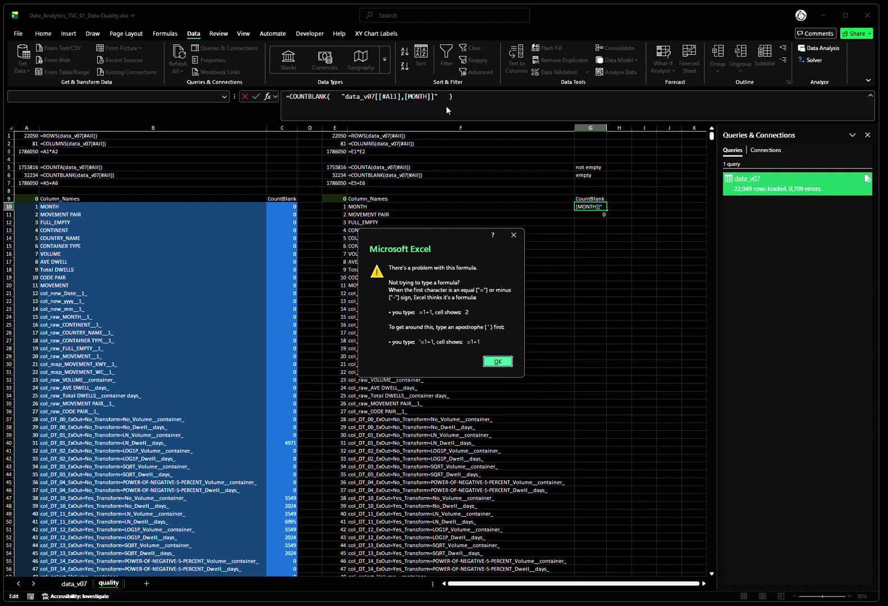
key("Return")
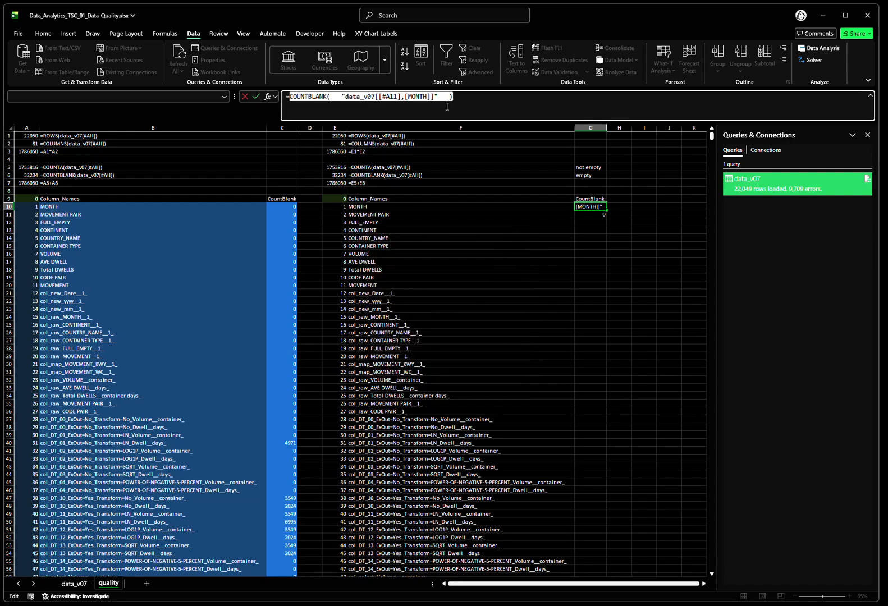
Wrap the quoted reference in G10's formula in INDIRECT, giving COUNTBLANK(INDIRECT("data_v07[[#All],[MONTH]]"))
left_click(344, 97)
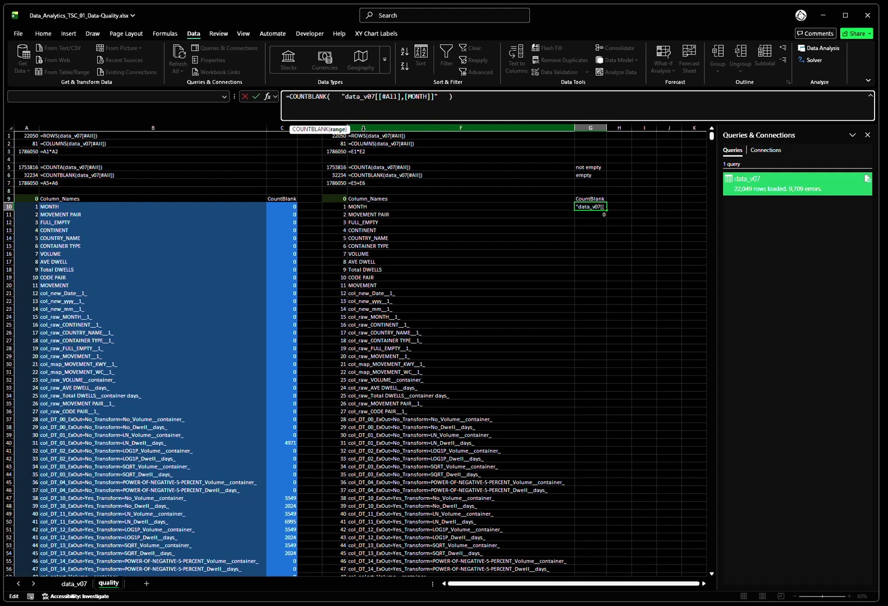
type("indirect")
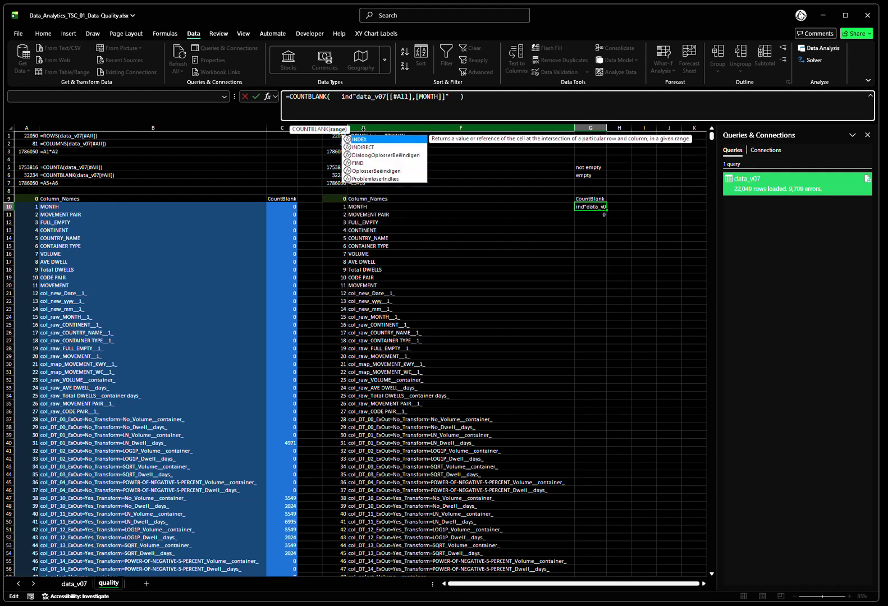
type("(")
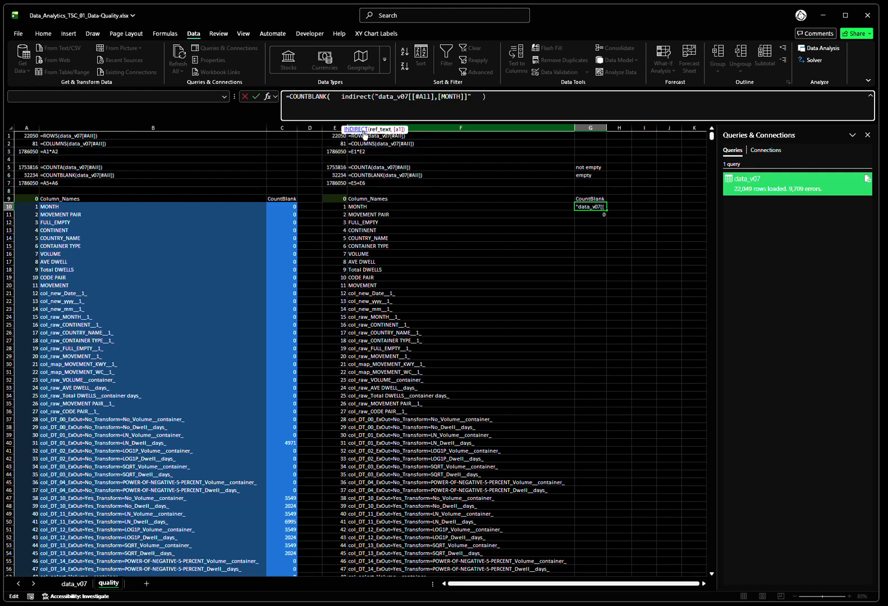
left_click(474, 95)
type(")")
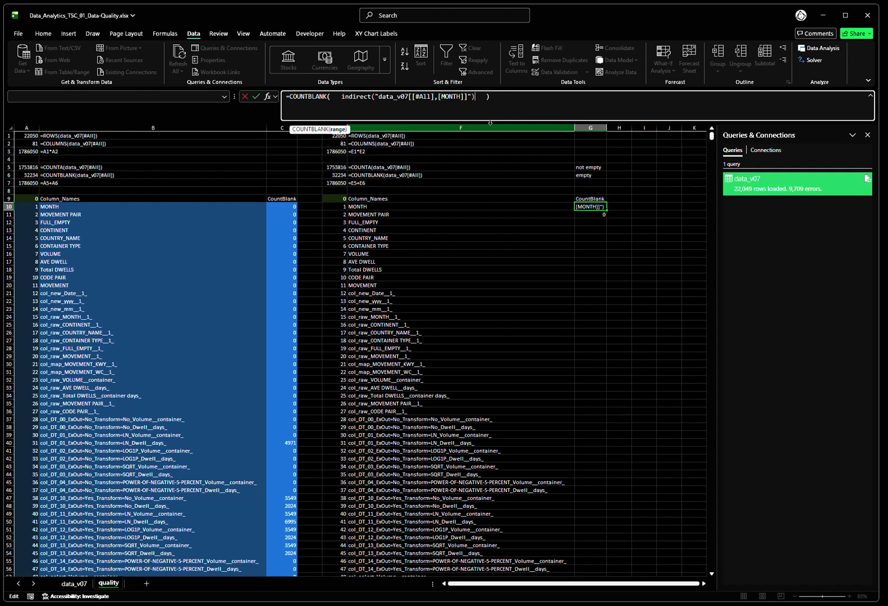
key("ctrl+Return")
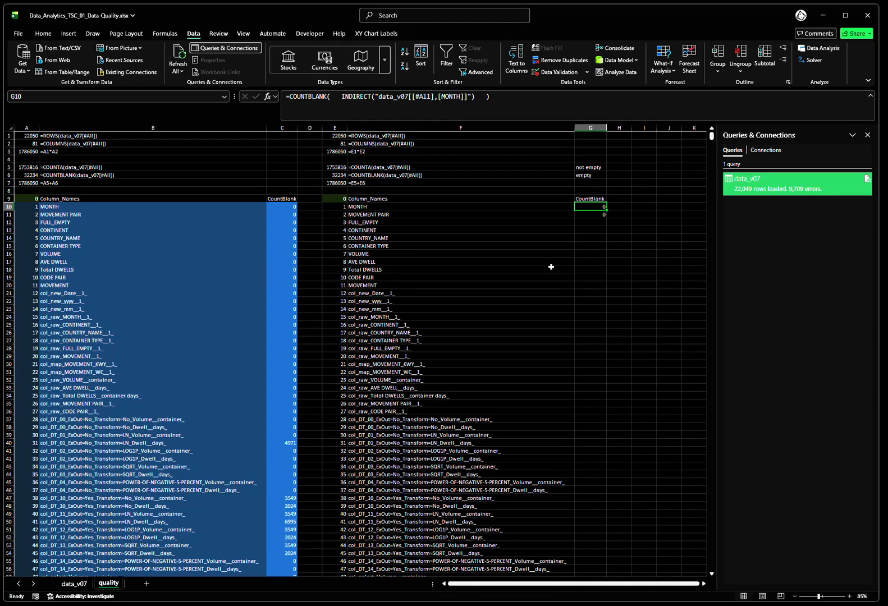
Examine the COUNTBLANK formula in C40 and the matching cell G40 in the rebuilt list
key("Down")
key("Down")
key("Down")
key("Down")
key("Down")
key("Down")
key("Down")
key("Down")
key("Down")
key("Down")
key("Down")
key("Down")
key("Down")
key("Down")
key("Down")
key("Down")
key("Down")
key("Down")
key("Down")
key("Down")
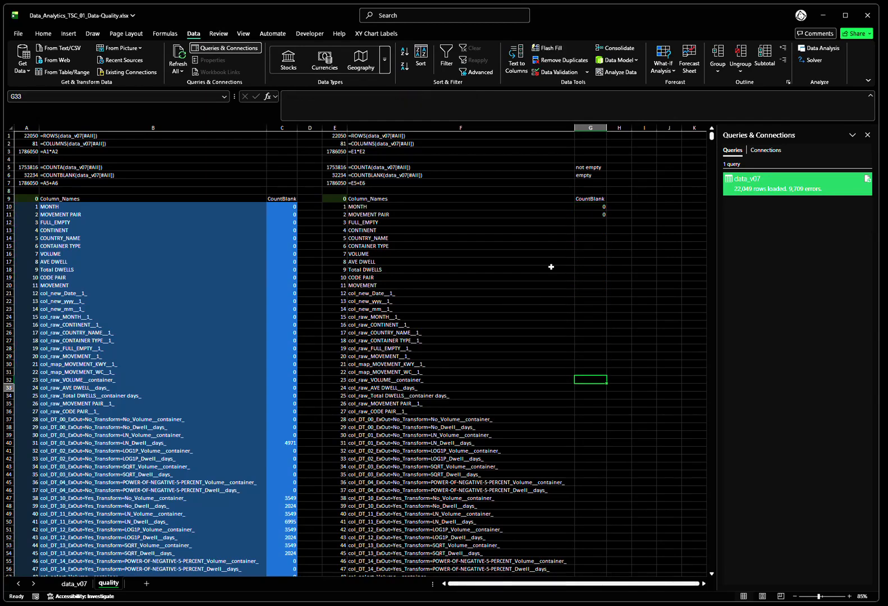
key("Up")
key("Left")
key("Left")
key("Left")
key("Left")
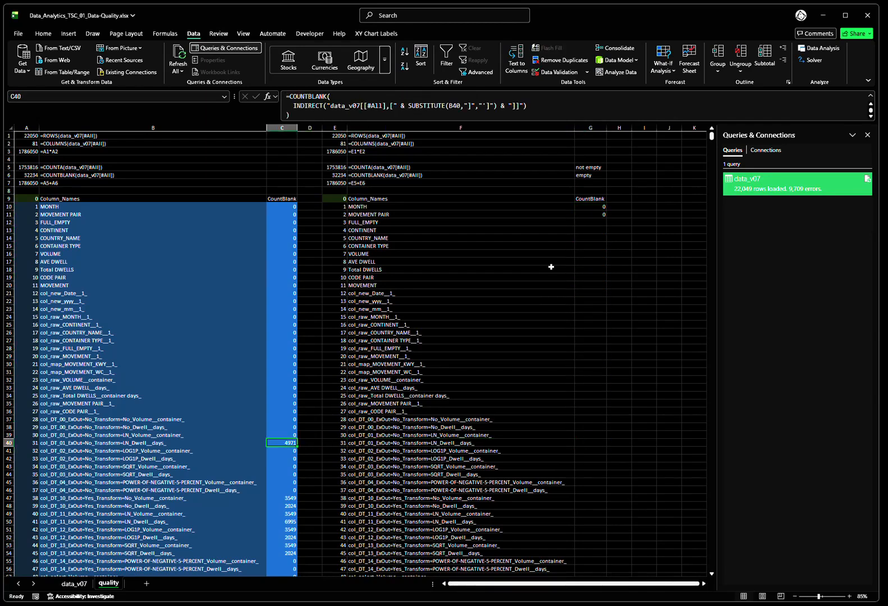
key("Right")
key("Right")
key("Right")
key("Right")
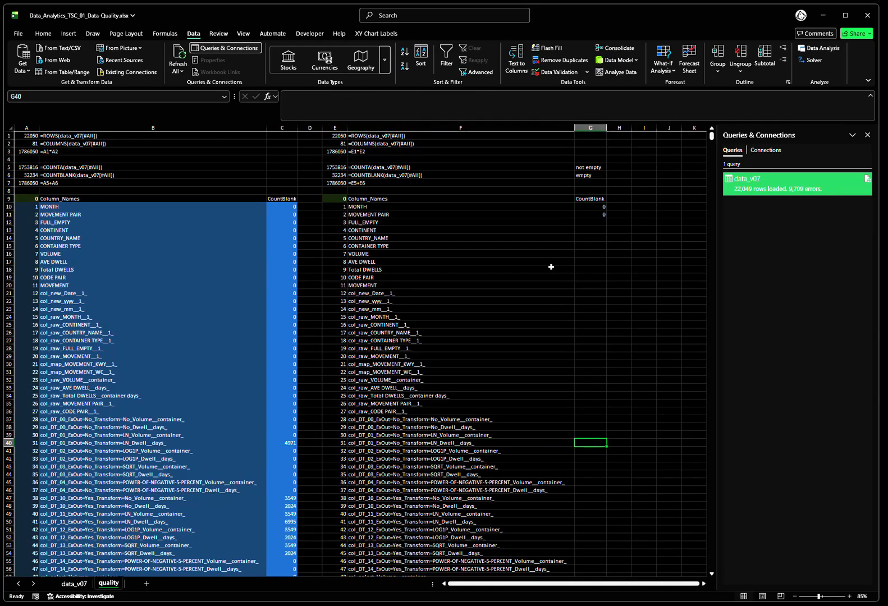
Delete the trial COUNTBLANK formulas from G10:G11
key("Up")
key("Up")
key("Up")
key("Up")
key("Up")
key("Up")
key("Up")
key("Up")
key("Up")
key("Up")
key("Up")
key("Up")
key("Up")
key("Up")
key("Up")
key("Up")
key("Up")
key("Up")
key("Up")
key("Up")
key("shift+Down")
key("Delete")
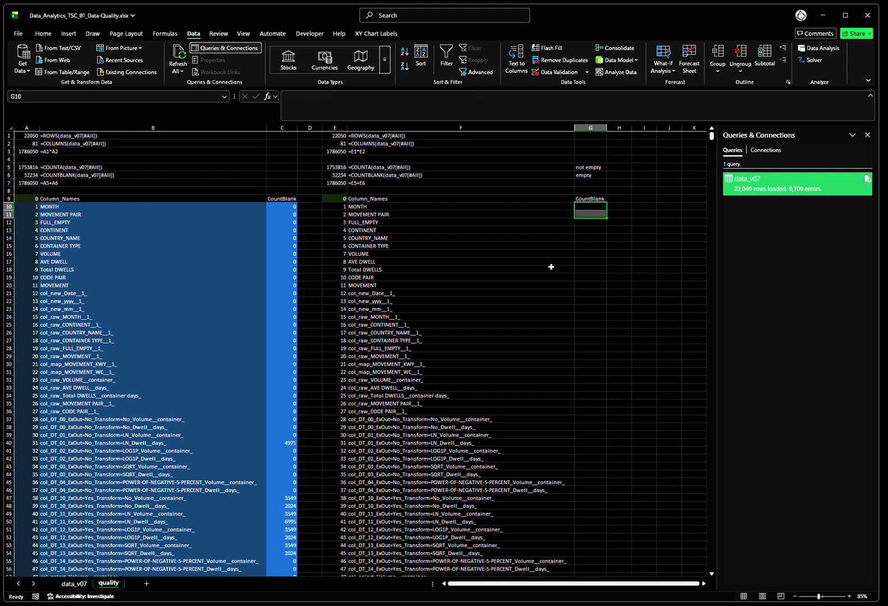
Compare the COUNTBLANK formula in C40 with row 40 of the rebuilt column-name list
key("Down")
key("Down")
key("Down")
key("Down")
key("Down")
key("Down")
key("Down")
key("Down")
key("Down")
key("Down")
key("Down")
key("Down")
key("Down")
key("Down")
key("Down")
key("Down")
key("Down")
key("Down")
key("Down")
key("Down")
key("Down")
key("Down")
key("Down")
key("Left")
key("Left")
key("Left")
key("Down")
key("Down")
key("Down")
key("Left")
key("Right")
key("Right")
key("Right")
key("Right")
key("Left")
key("Left")
key("Left")
key("Left")
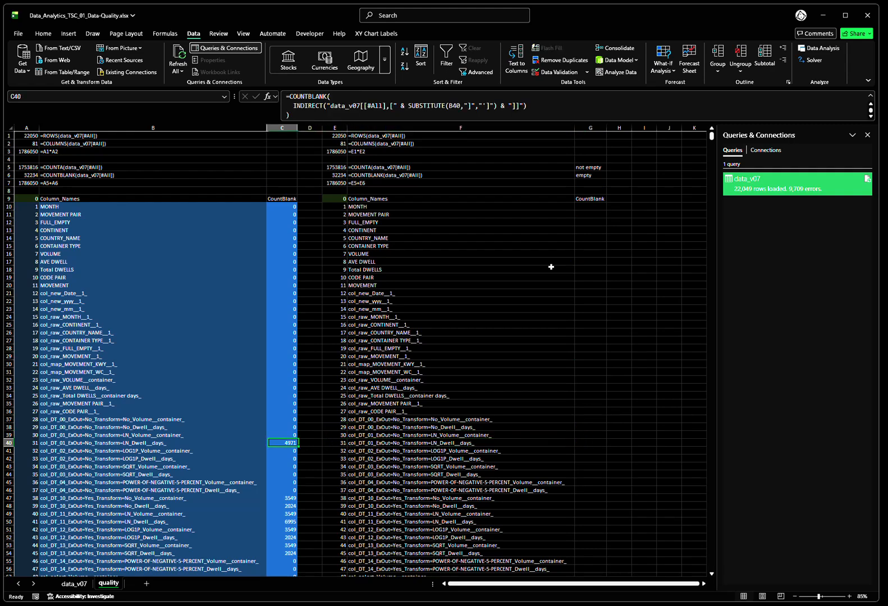
Enter a COUNTBLANK formula in G40 over the entire data_v07 column col_DT_00_ExOut=No_Transform=No_Dwell__days_, header included
key("Right")
key("Right")
key("Right")
key("Right")
type("=coun")
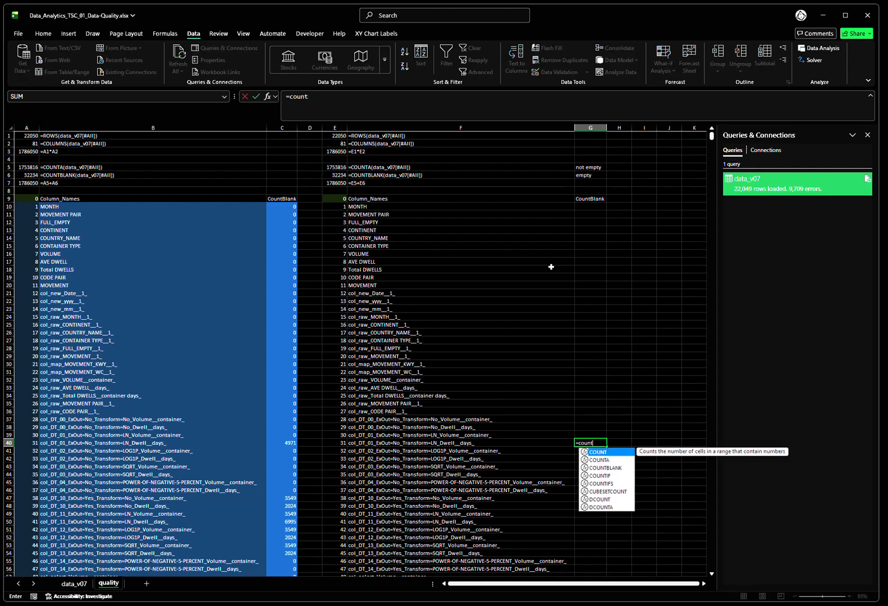
type("t")
key("Down")
key("Down")
key("Tab")
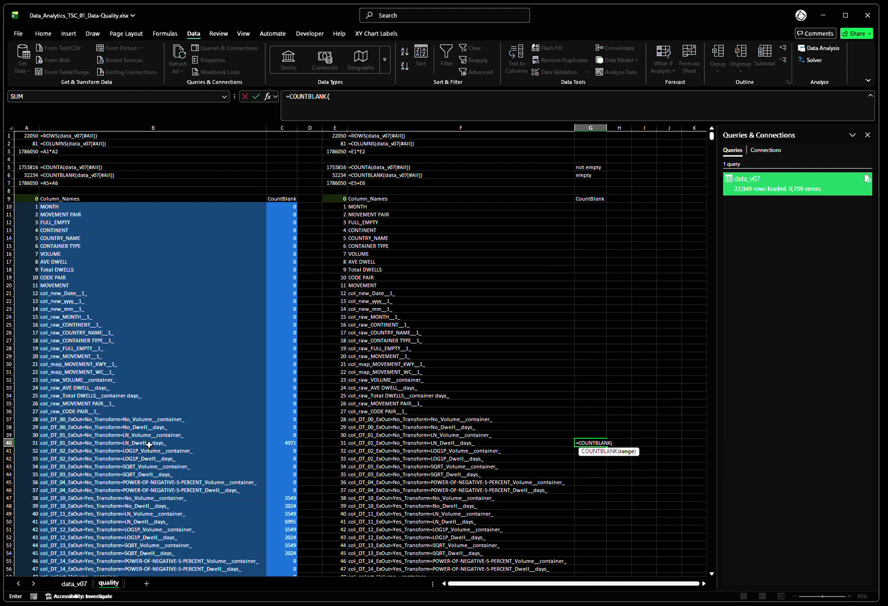
left_click(80, 585)
left_click(593, 144)
key("Right")
key("Right")
key("Right")
key("Right")
key("Right")
key("Right")
key("Right")
key("Right")
key("Right")
key("Right")
key("Right")
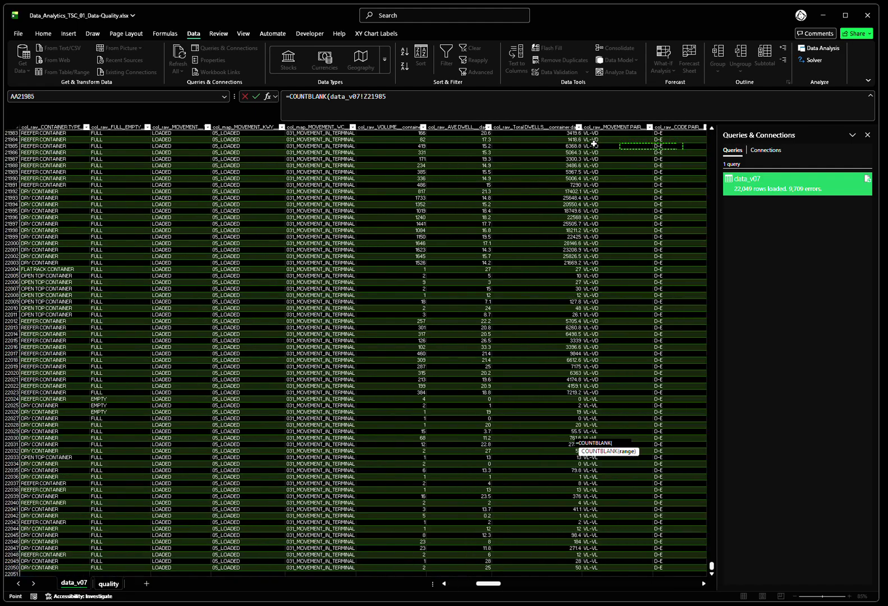
key("Right")
key("Right")
key("Right")
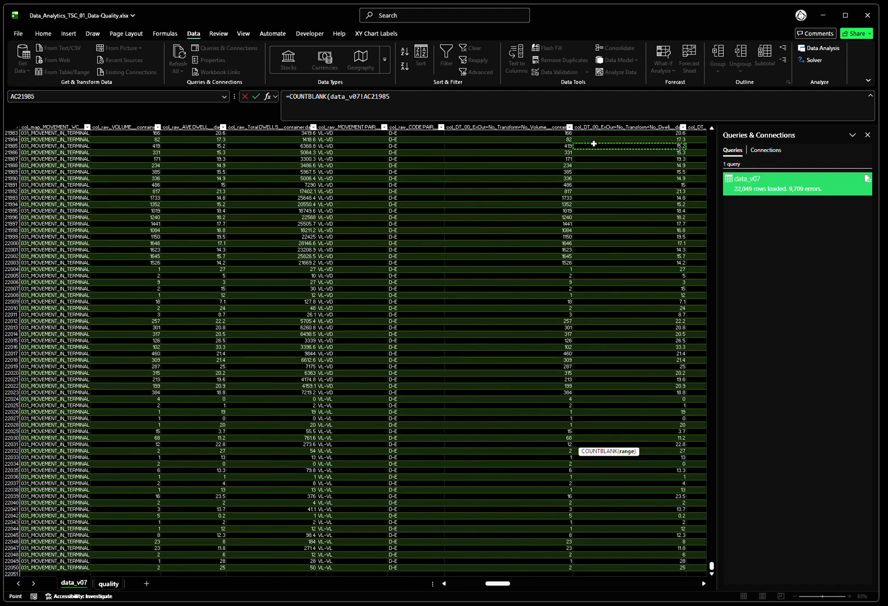
scroll(593, 144, "right", 2)
key("Up")
key("Up")
key("Up")
key("Up")
key("Up")
key("Up")
key("Up")
key("Up")
key("Up")
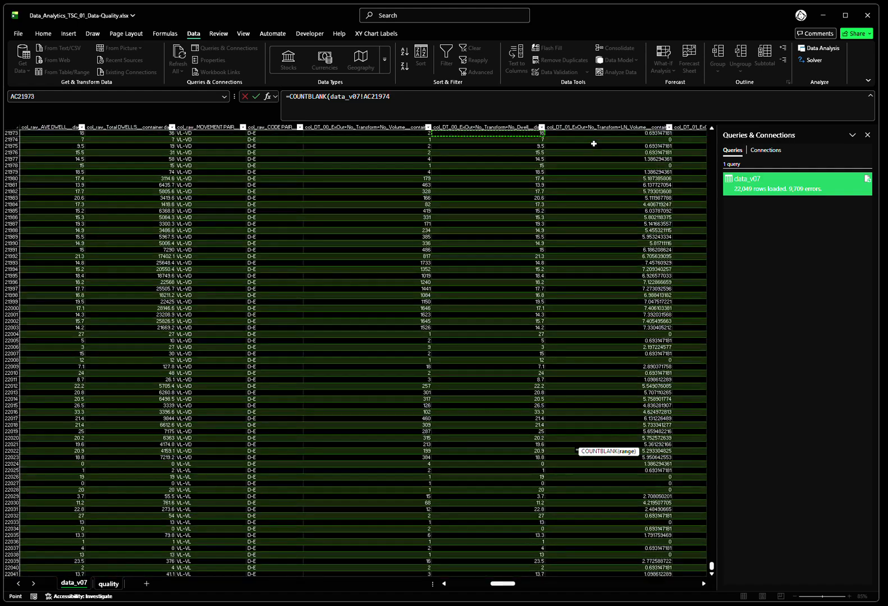
key("ctrl+Up")
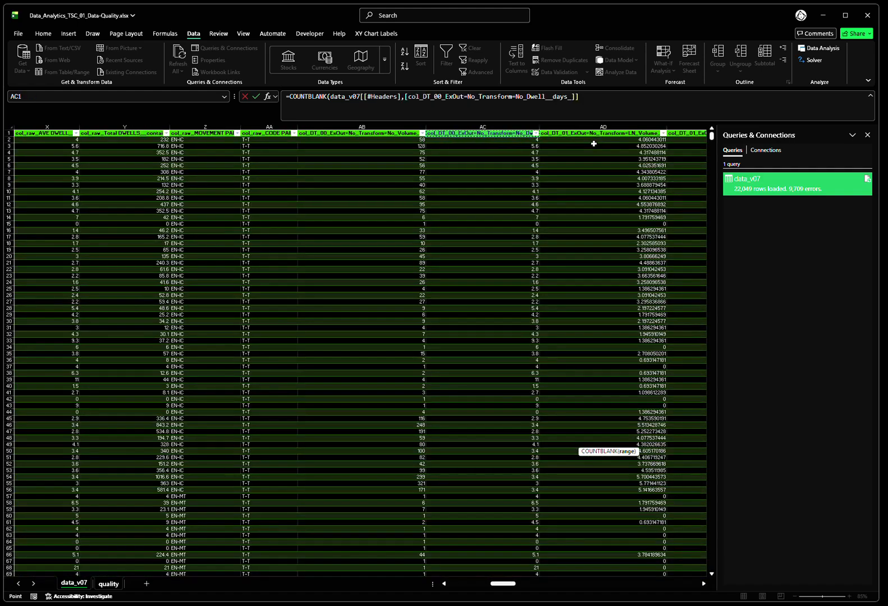
key("ctrl+shift+Down")
key("Return")
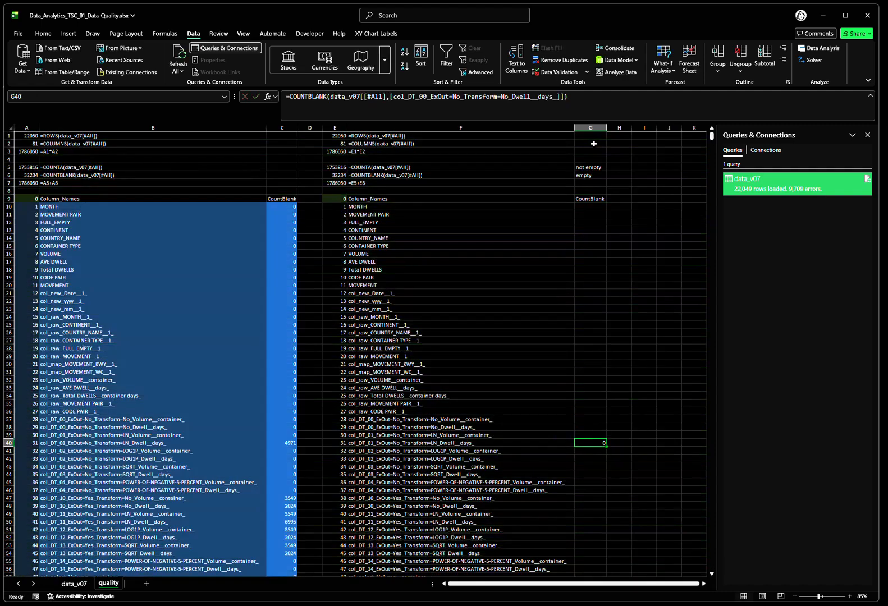
Review G40's column reference, and count 31 header cells from MONTH on the data_v07 sheet to locate the column numbered 31
key("F2")
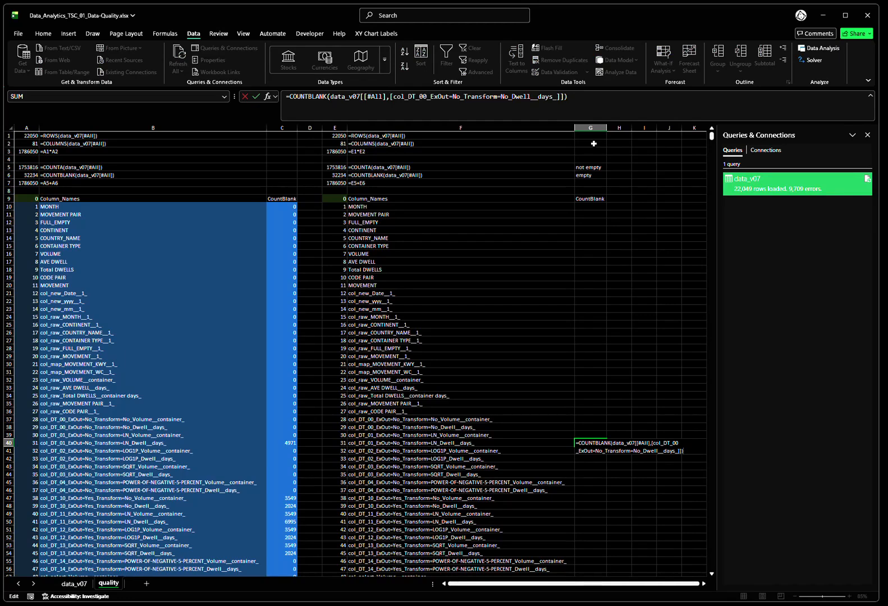
key("Escape")
key("ctrl+Page_Up")
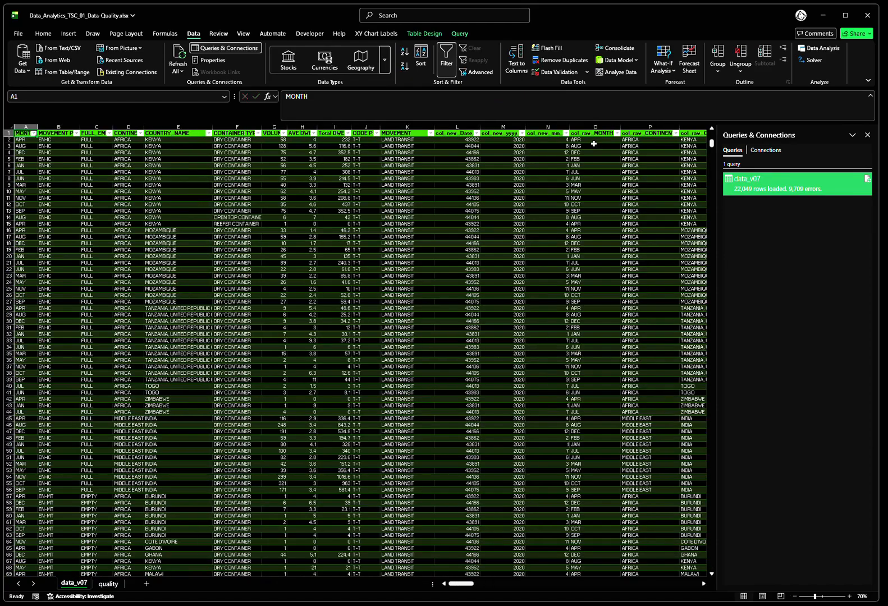
key("shift+Right")
key("shift+Right")
key("shift+Right")
key("shift+Right")
key("shift+Right")
key("shift+Right")
key("shift+Right")
key("shift+Right")
key("shift+Right")
key("shift+Right")
key("shift+Right")
key("shift+Right")
key("shift+Right")
key("shift+Right")
key("shift+Right")
key("shift+Right")
key("shift+Right")
key("shift+Right")
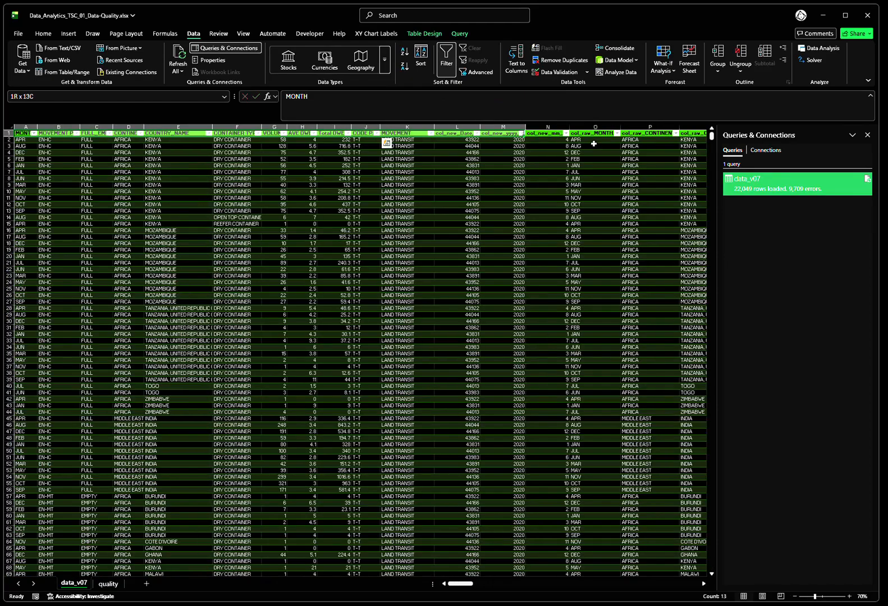
key("shift+Right")
key("shift+Right")
key("shift+Right")
key("shift+Right")
key("shift+Right")
key("shift+Right")
key("shift+Right")
key("shift+Right")
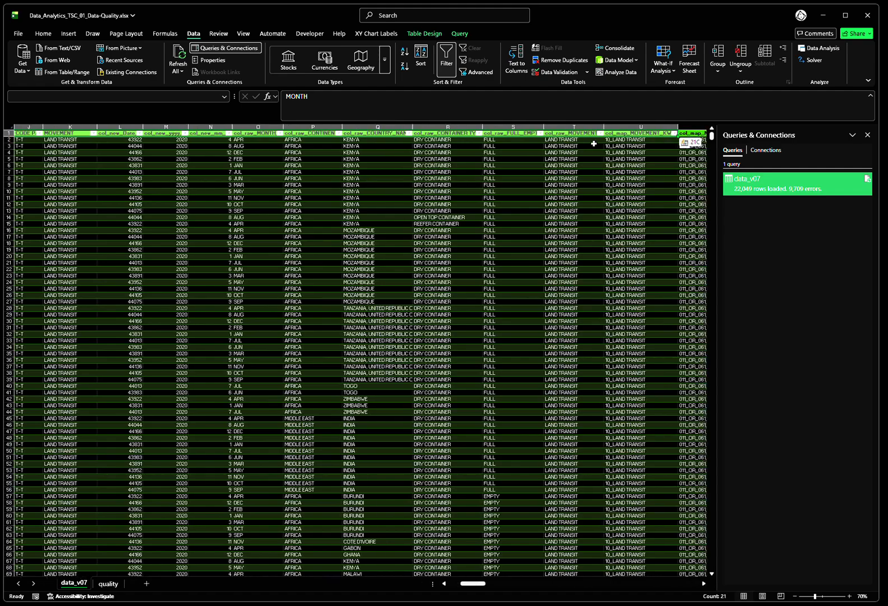
key("shift+Right")
key("shift+Right")
key("shift+Right")
key("shift+Right")
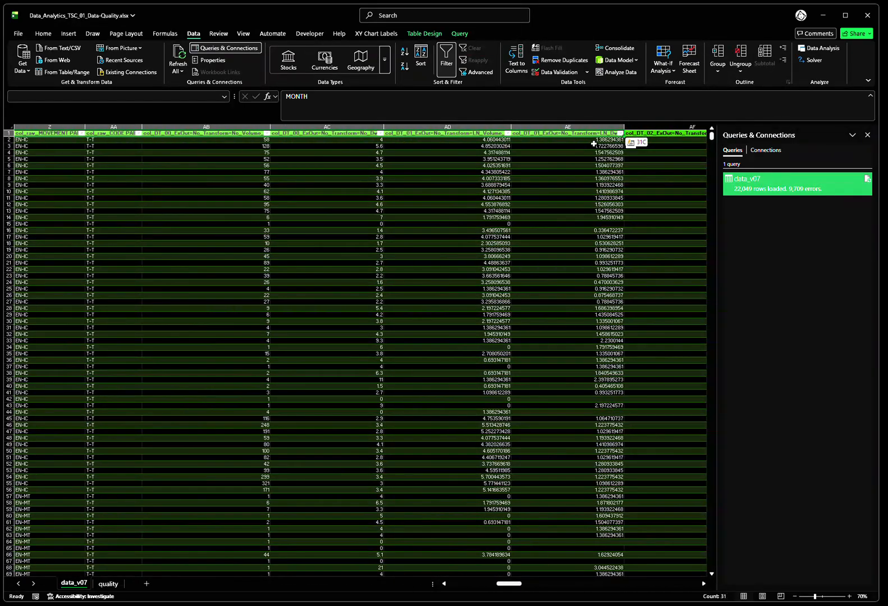
Replace G40's formula on the quality sheet with COUNTBLANK, referencing the data_v07 header col_DT_01_ExOut=No_Transform=LN_Dwell__days_ in AE1
key("ctrl+Page_Down")
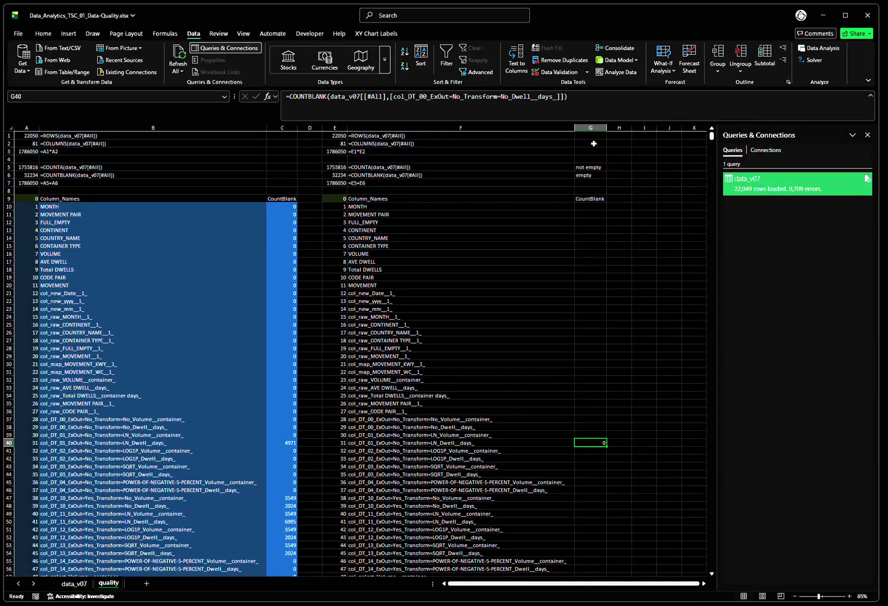
type("=")
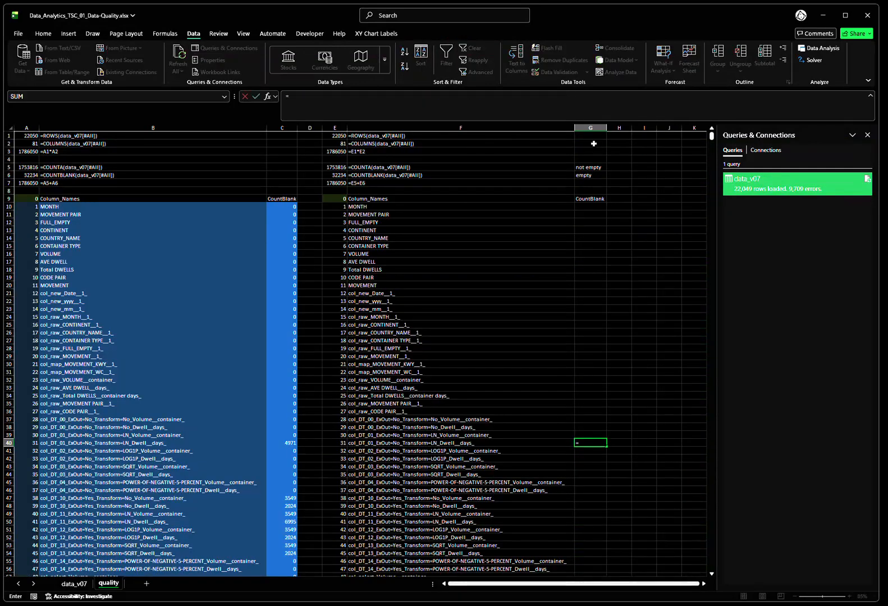
type("count")
key("Down")
key("Down")
key("Tab")
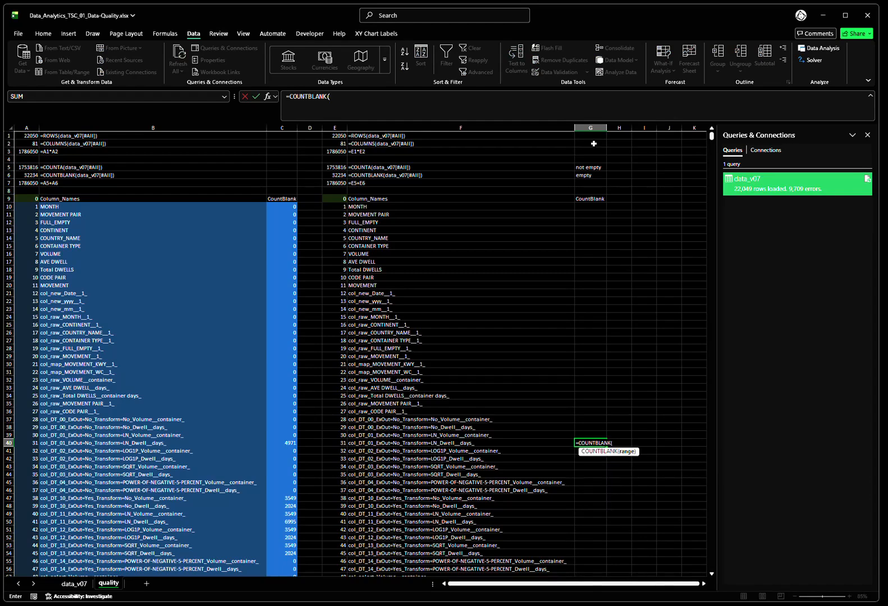
left_click(81, 585)
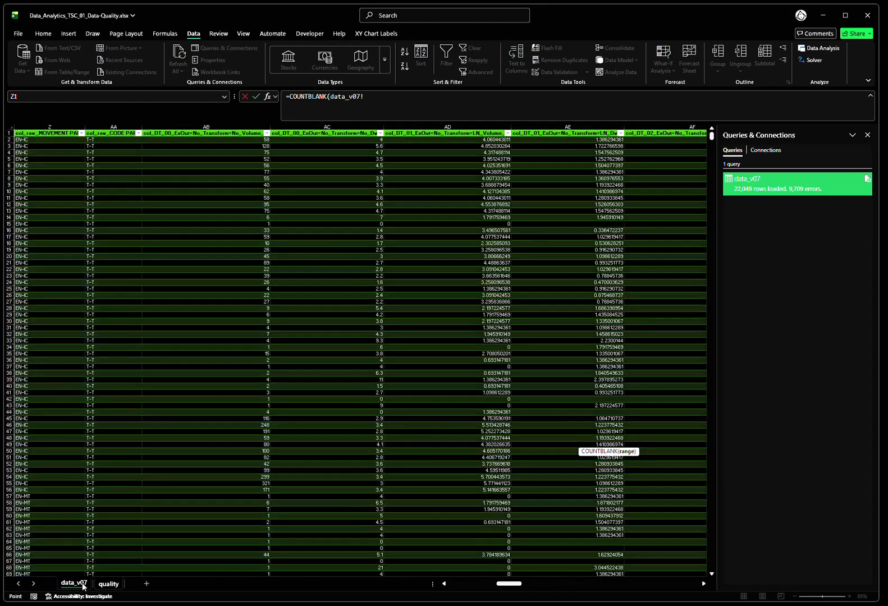
left_click(558, 140)
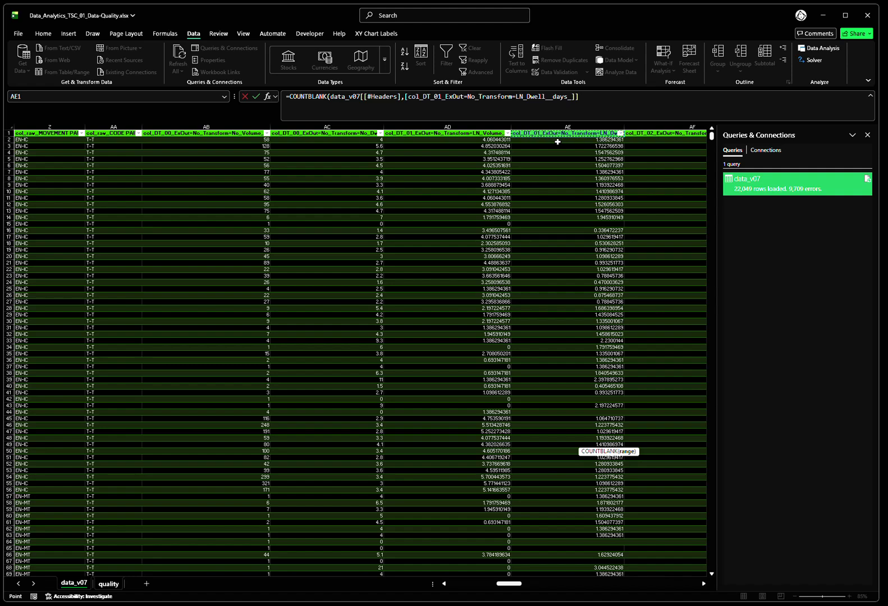
Extend G40's COUNTBLANK range from header AE1 through the last row of data_v07's col_DT_01_ExOut=No_Transform=LN_Dwell__days_ column and enter the formula
key("ctrl+shift+Down")
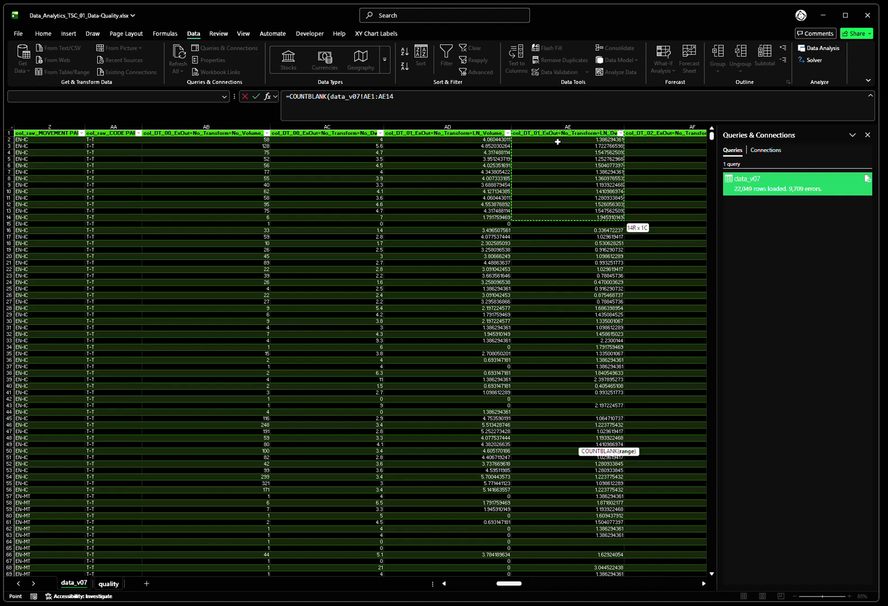
key("ctrl+shift+Down")
key("ctrl+shift+Down")
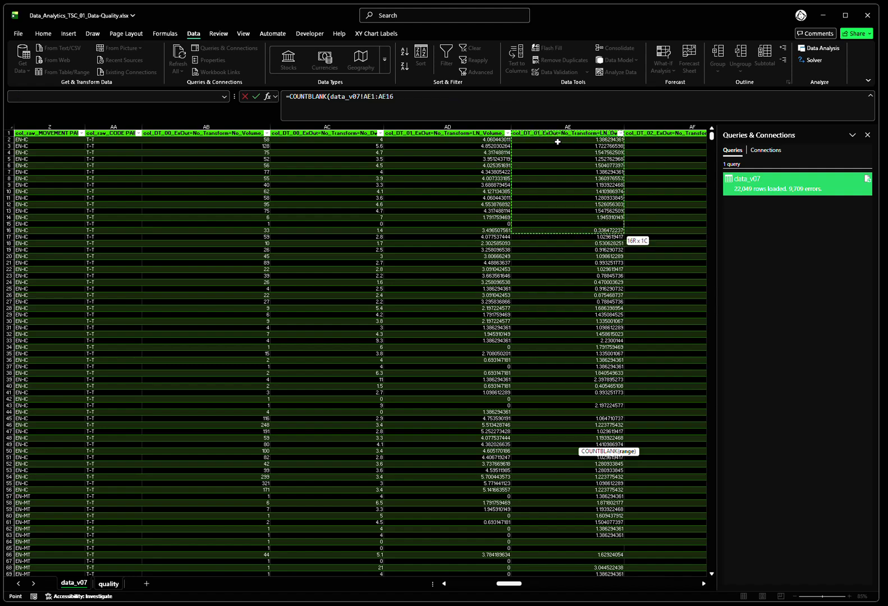
key("ctrl+shift+Down")
key("ctrl+shift+Down")
key("ctrl+shift+Down")
key("ctrl+shift+Down")
key("ctrl+shift+Down")
key("ctrl+shift+Down")
key("ctrl+shift+Down")
key("ctrl+shift+Down")
key("ctrl+shift+Down")
key("ctrl+shift+Down")
key("ctrl+shift+Down")
key("ctrl+shift+Down")
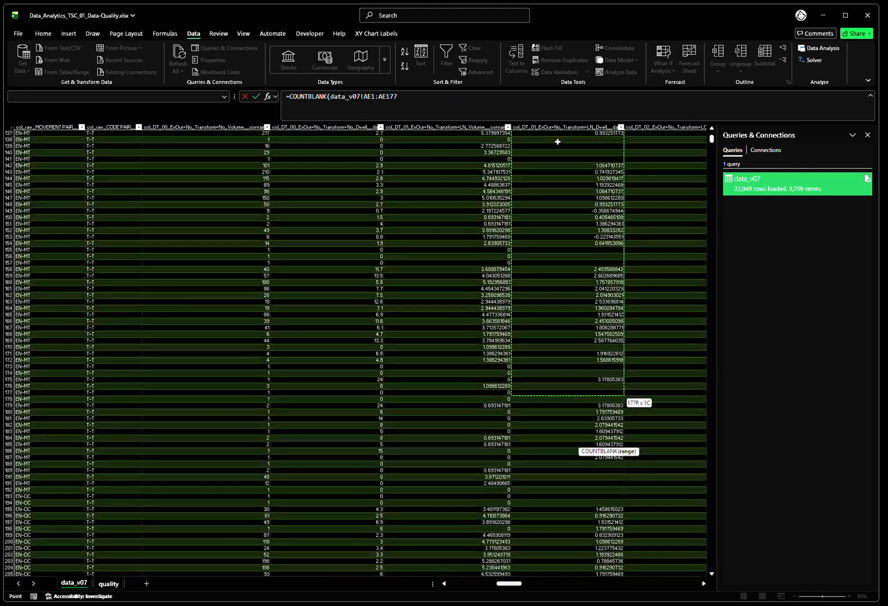
key("ctrl+shift+Down")
key("ctrl+shift+Down")
key("ctrl+shift+Down")
key("ctrl+shift+Down")
key("ctrl+shift+Down")
key("ctrl+shift+Down")
key("ctrl+shift+Down")
key("ctrl+shift+Down")
key("ctrl+shift+Down")
key("ctrl+shift+Down")
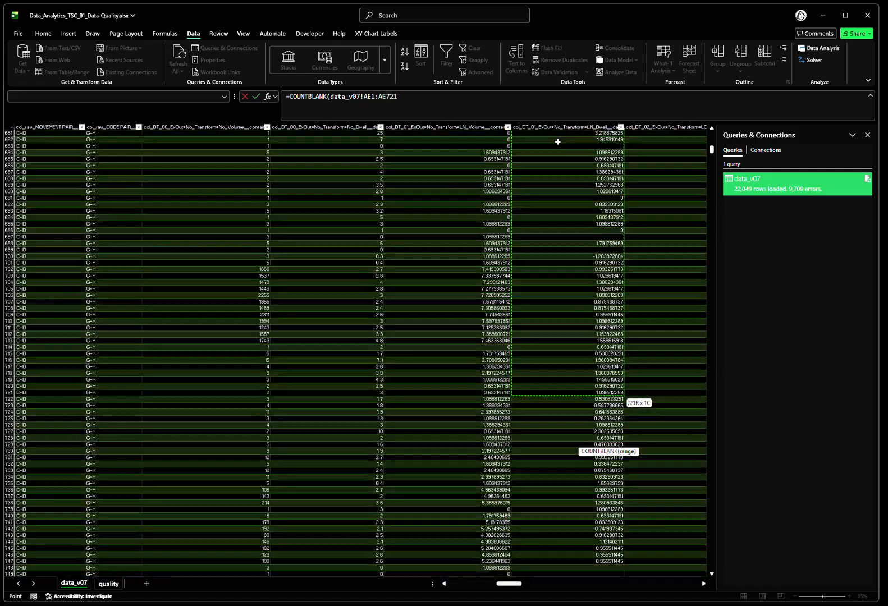
key("ctrl+shift+Down")
key("ctrl+shift+Down")
key("ctrl+shift+Down")
key("ctrl+shift+Down")
key("ctrl+shift+Down")
key("ctrl+shift+Down")
key("ctrl+shift+Down")
key("ctrl+shift+Down")
key("ctrl+shift+Down")
key("ctrl+shift+Down")
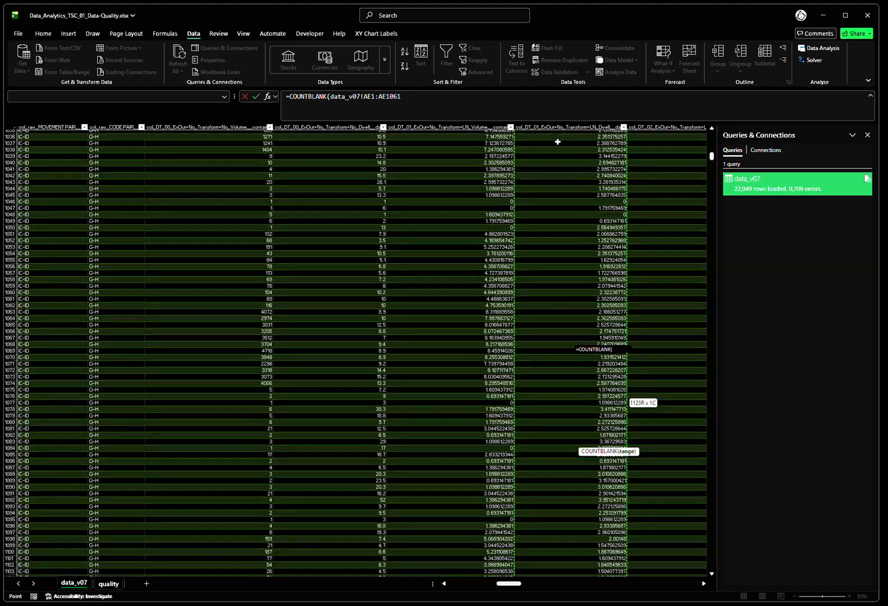
scroll(558, 141, "down", 7)
key("ctrl+shift+Down")
key("ctrl+shift+Down")
key("ctrl+shift+Down")
key("ctrl+shift+Down")
key("ctrl+shift+Down")
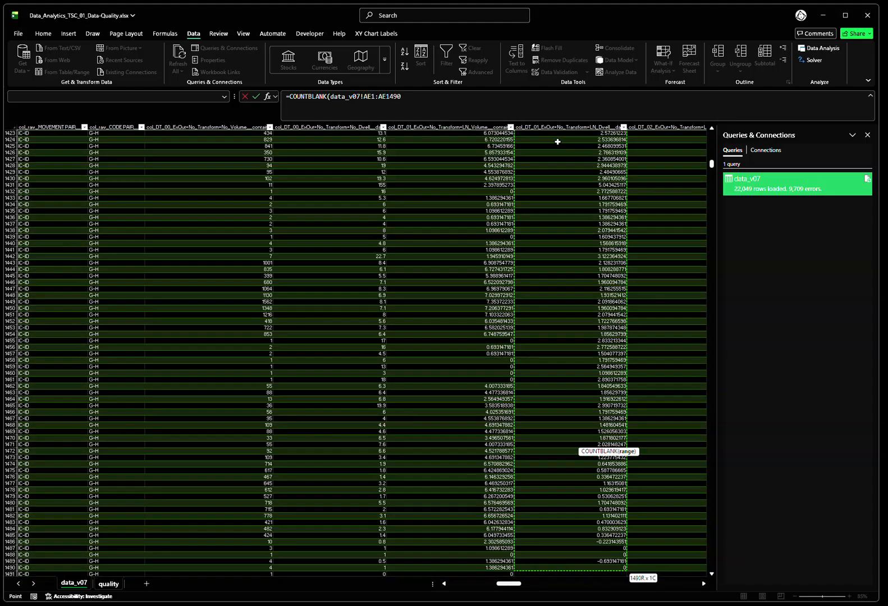
key("ctrl+shift+Down")
key("ctrl+shift+Down")
key("ctrl+shift+Down")
key("ctrl+shift+Down")
key("ctrl+shift+Down")
key("ctrl+shift+Down")
key("ctrl+shift+Down")
key("ctrl+shift+Down")
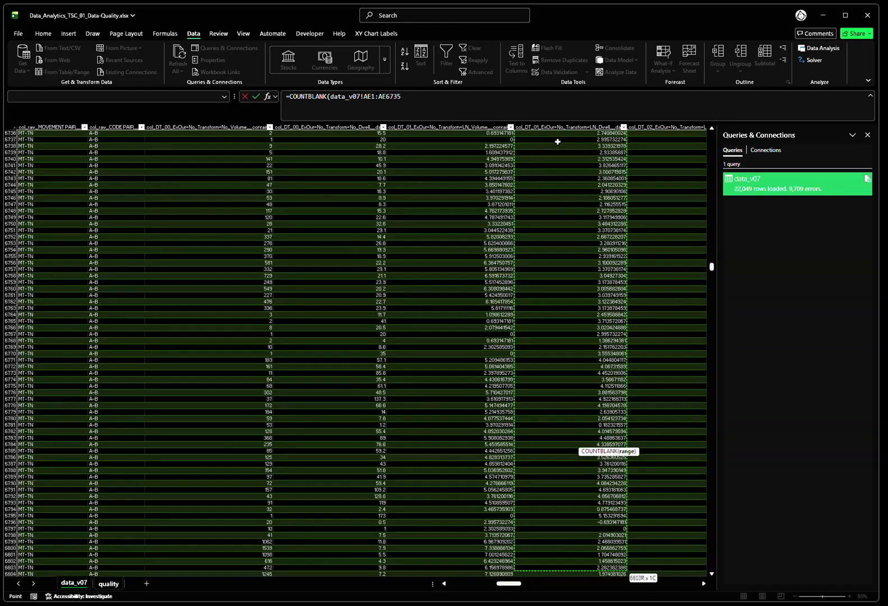
key("ctrl+shift+Down")
key("ctrl+shift+Down")
key("ctrl+shift+Down")
key("ctrl+shift+Down")
key("ctrl+shift+Down")
key("ctrl+shift+Down")
key("ctrl+shift+Down")
key("ctrl+shift+Down")
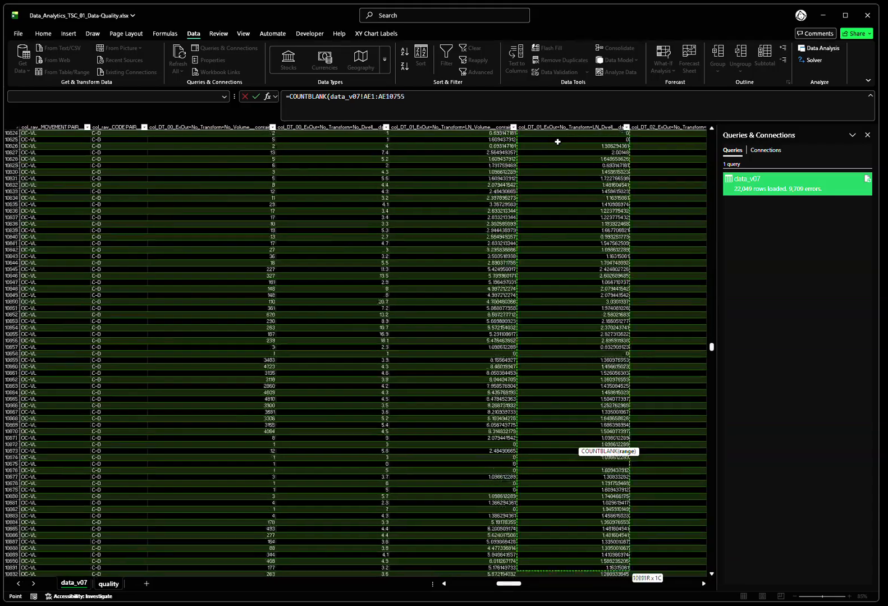
key("ctrl+shift+Down")
key("ctrl+shift+Down")
key("ctrl+shift+Down")
key("ctrl+shift+Down")
key("ctrl+shift+Down")
key("ctrl+shift+Down")
key("ctrl+shift+Down")
key("ctrl+shift+Down")
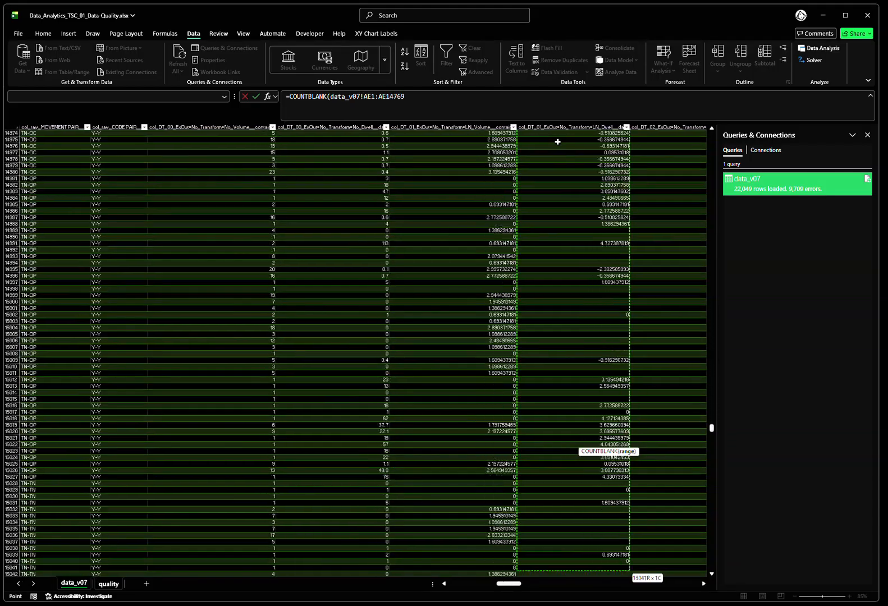
key("ctrl+shift+Down")
key("ctrl+shift+Down")
key("ctrl+shift+Down")
key("ctrl+shift+Down")
key("ctrl+shift+Down")
key("ctrl+shift+Down")
key("ctrl+shift+Down")
key("ctrl+shift+Down")
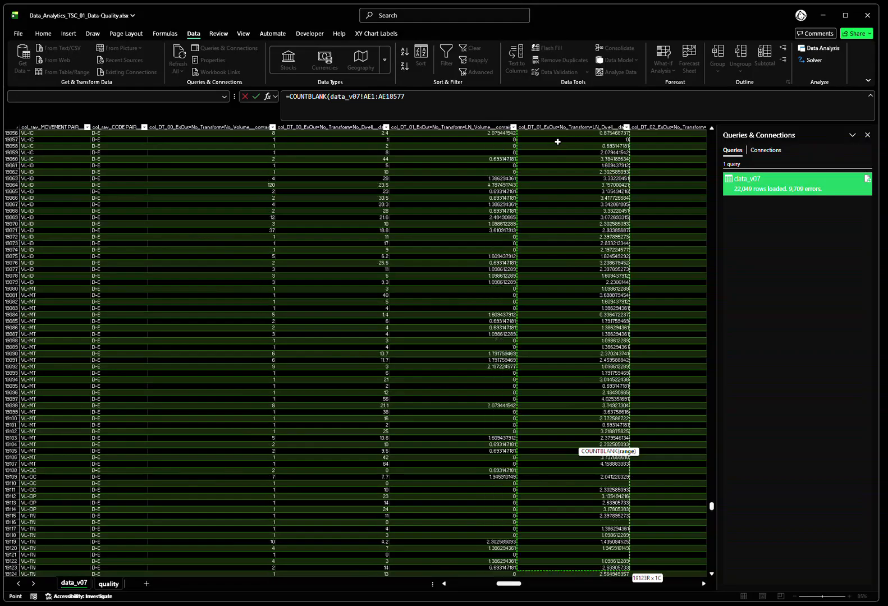
key("ctrl+shift+Down")
key("ctrl+shift+Down")
key("ctrl+shift+Down")
key("ctrl+shift+Down")
key("ctrl+shift+Down")
key("ctrl+shift+Down")
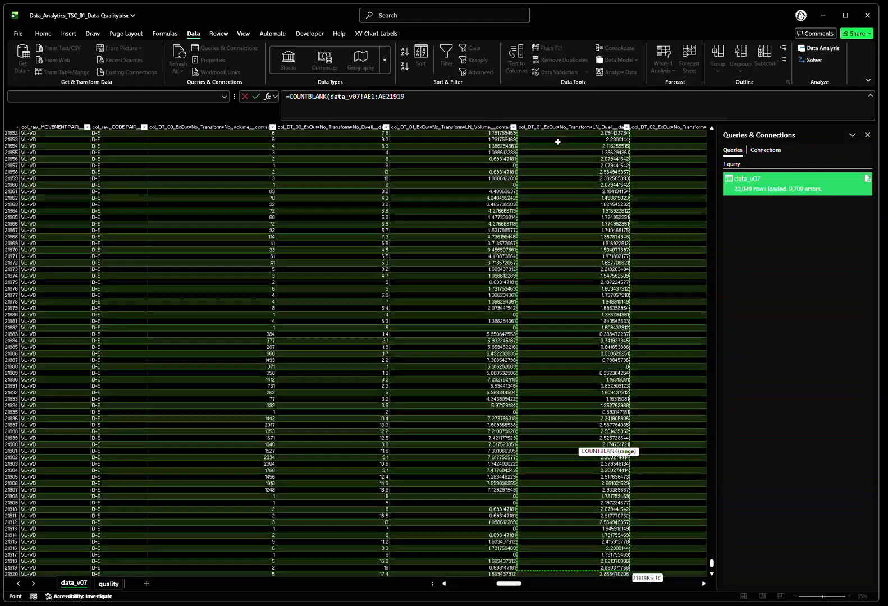
key("ctrl+shift+Up")
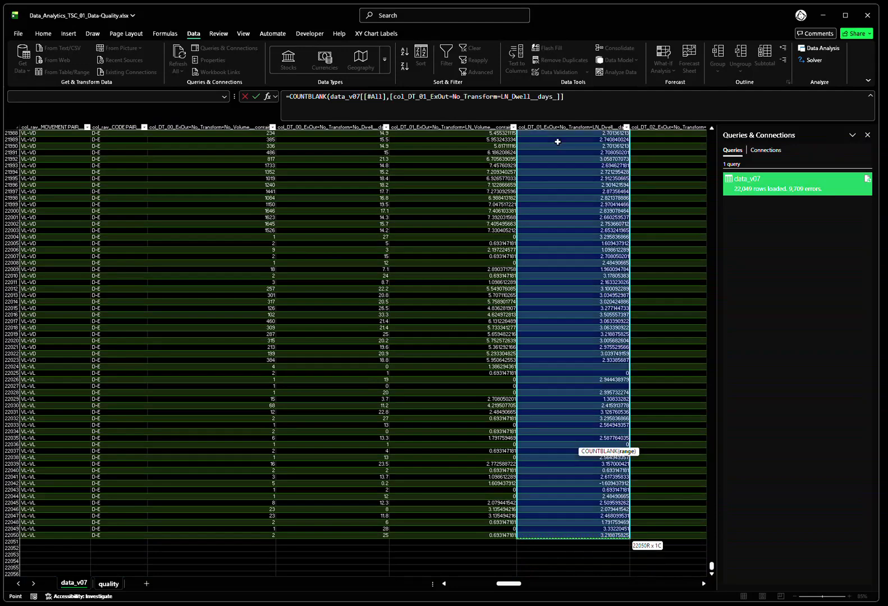
key("ctrl+Return")
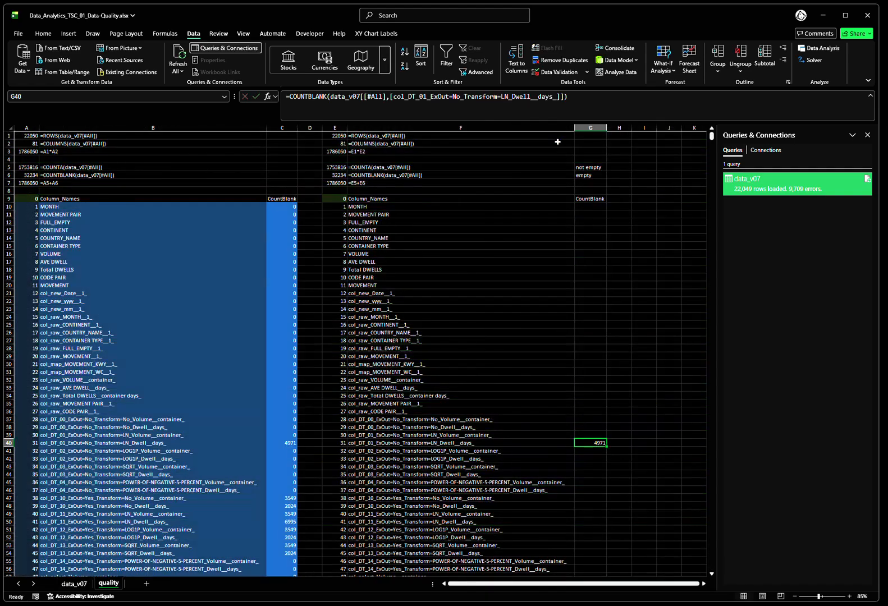
Pad the column reference in G40's COUNTBLANK formula with spaces, enclose it in double quotes, and try to enter it
left_click(573, 99)
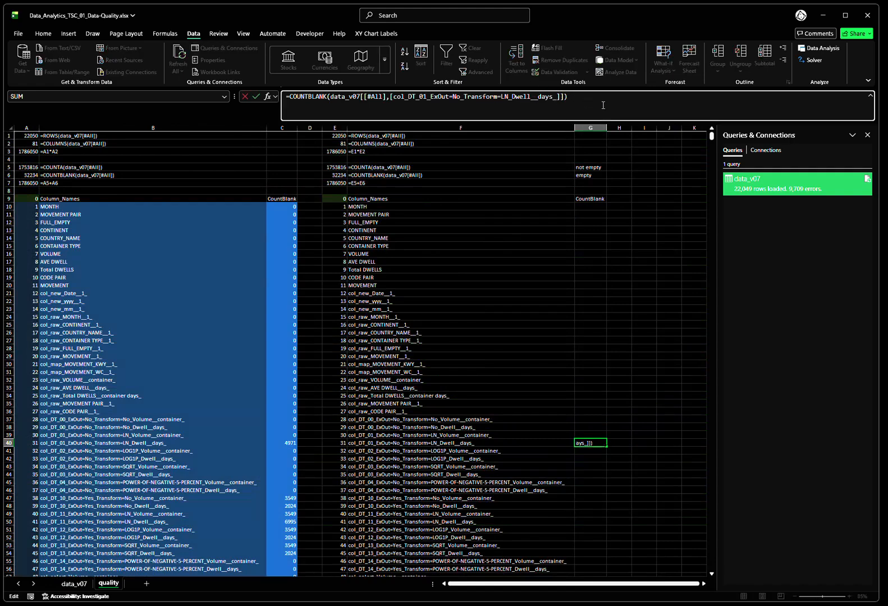
left_click(330, 98)
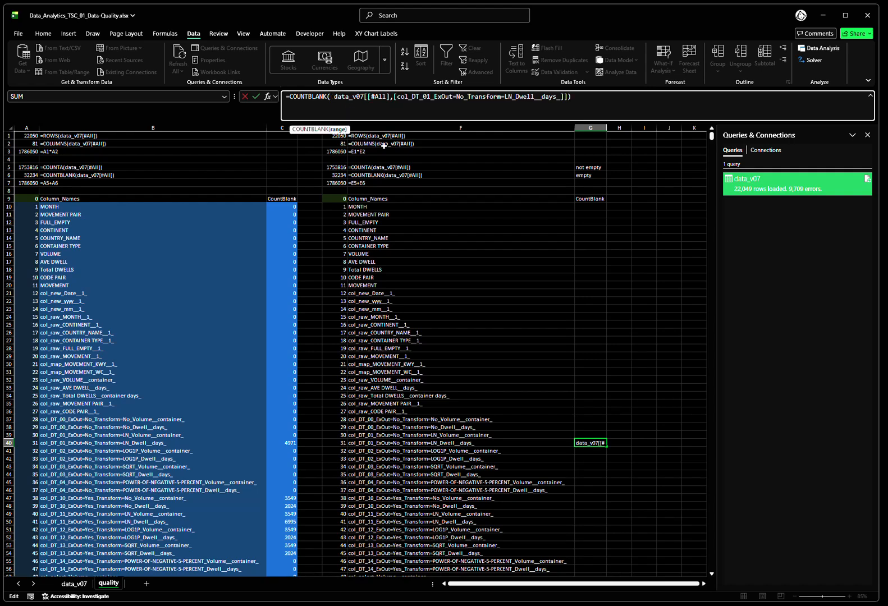
left_click(575, 97)
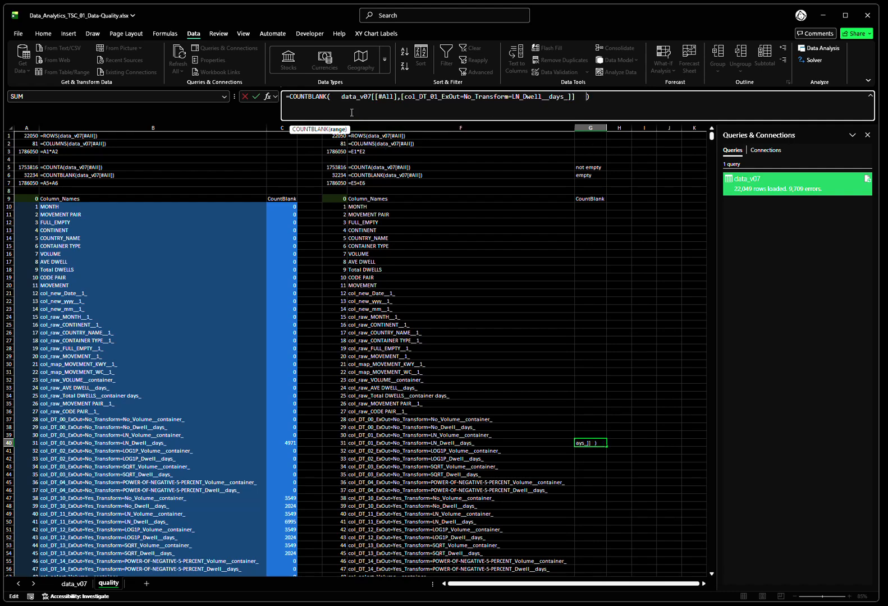
left_click(343, 97)
type("\"")
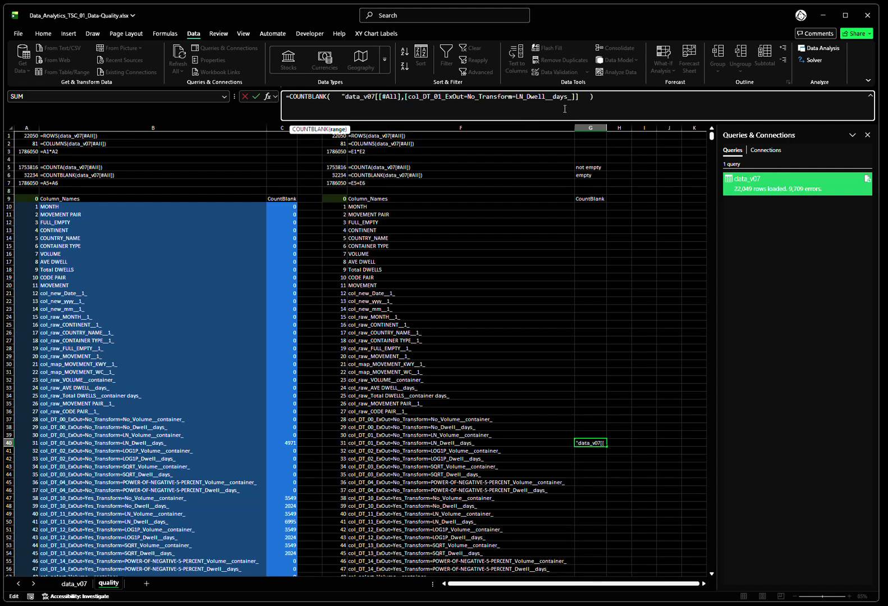
left_click(579, 98)
type("\"")
key("Return")
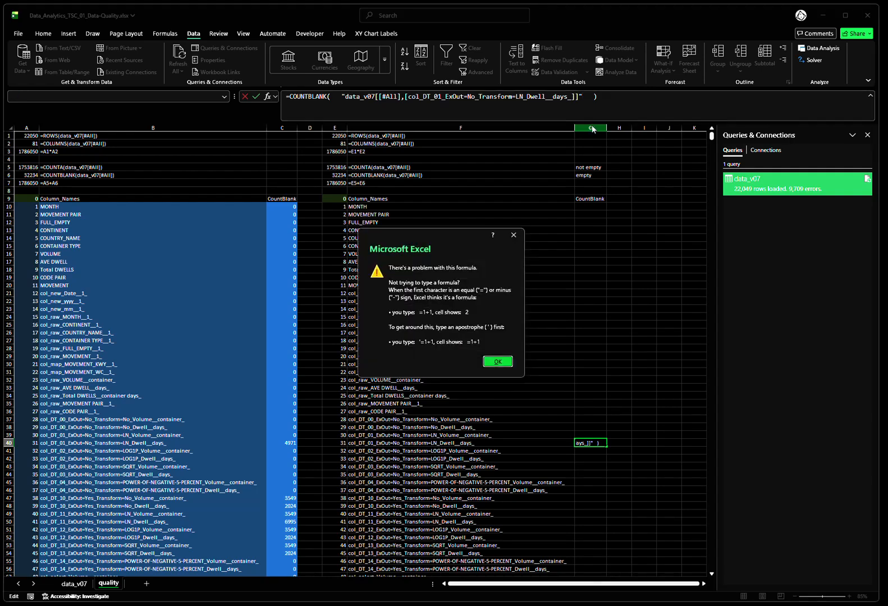
key("Return")
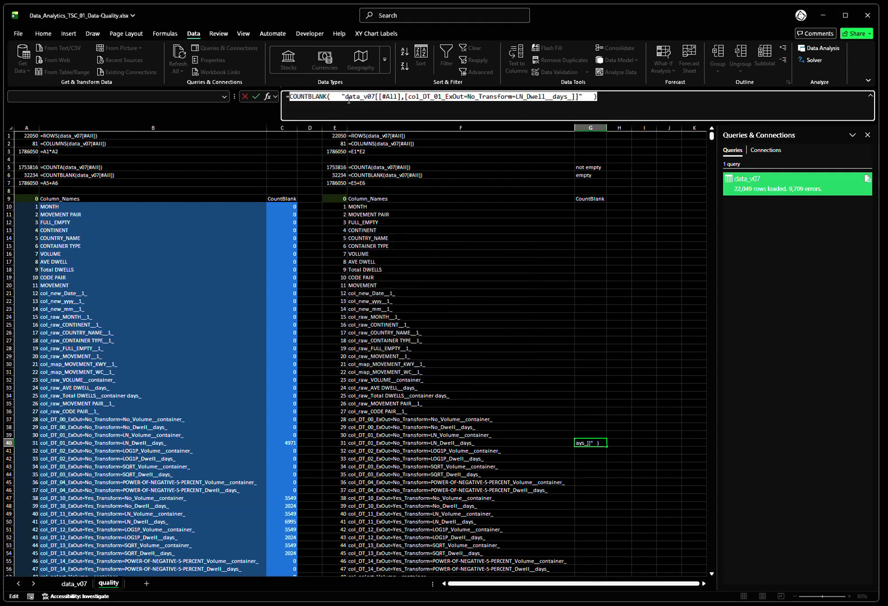
Wrap the quoted data_v07 column reference in G40 in an INDIRECT function inside COUNTBLANK and enter the formula
left_click(342, 97)
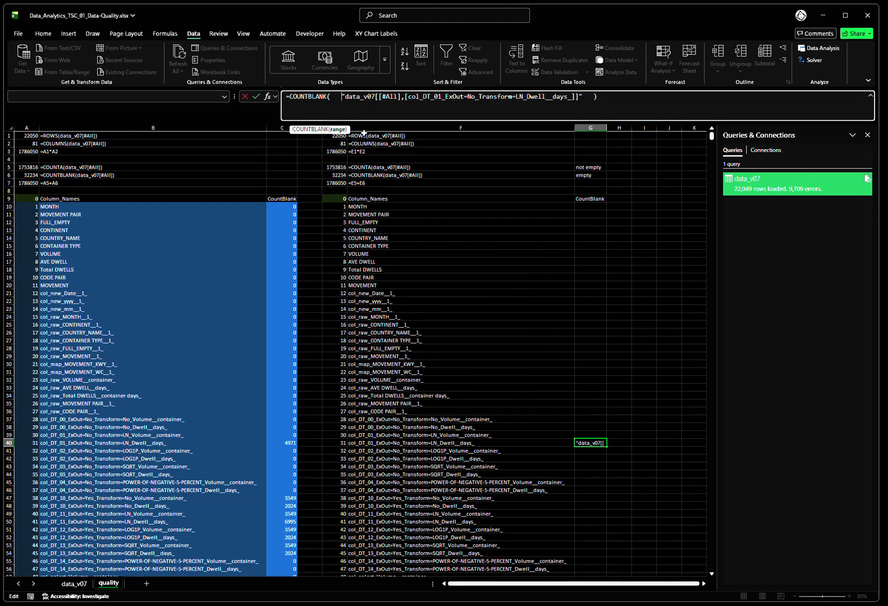
type("indirect(")
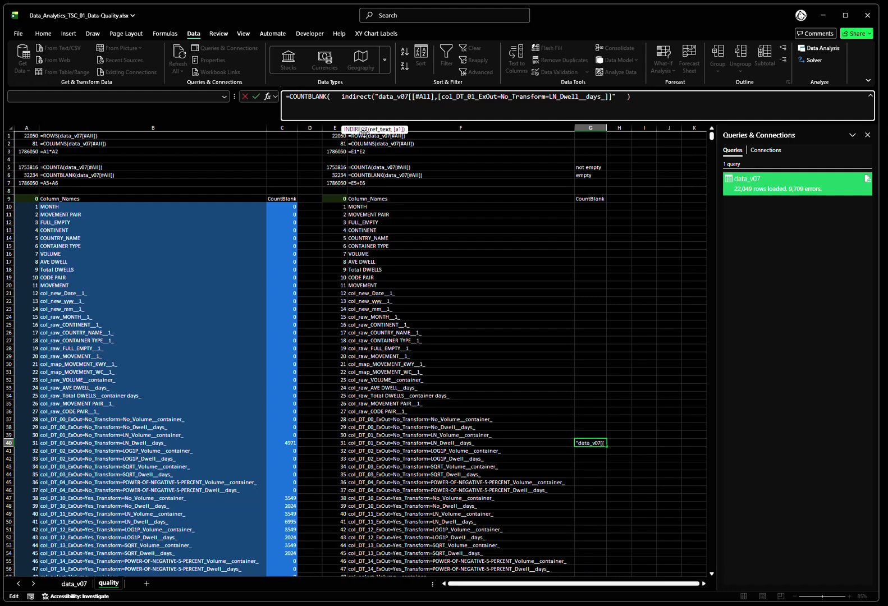
left_click(615, 97)
type(")")
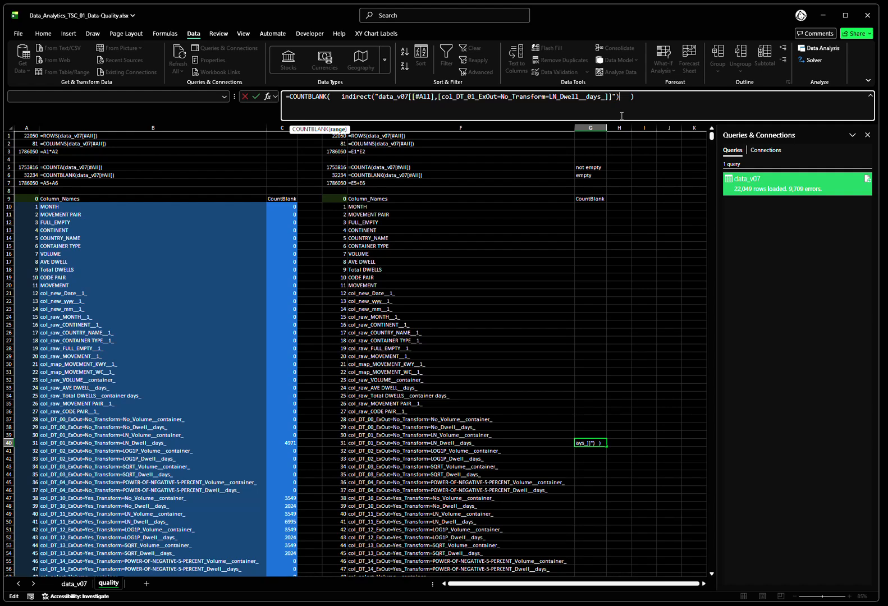
key("Return")
key("Up")
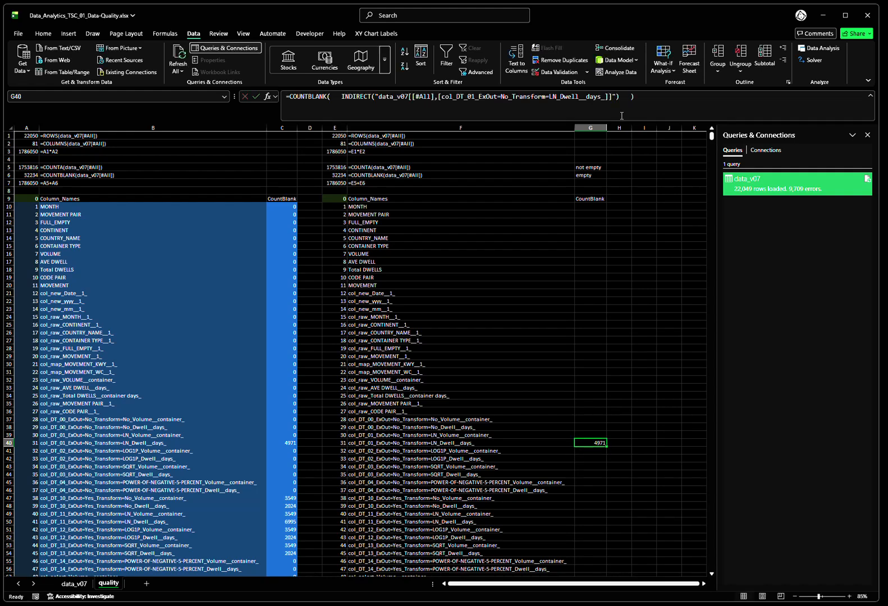
Pad the quoted data_v07 column reference inside G40's INDIRECT function with spaces on both sides
left_click(526, 98)
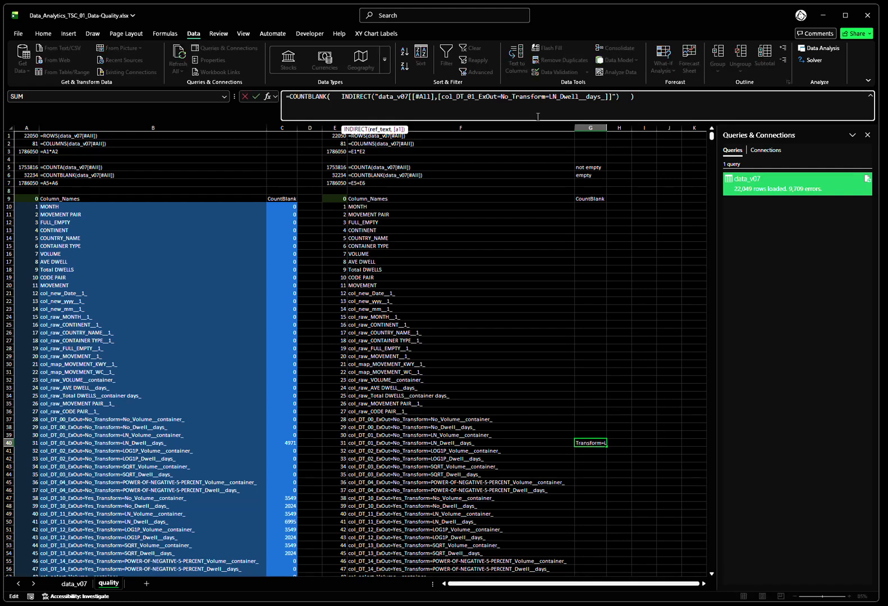
key("Left")
key("Left")
key("Left")
key("Left")
key("Left")
key("Left")
key("Left")
key("Left")
key("Left")
key("Left")
key("Left")
key("Left")
key("Left")
key("Left")
key("Left")
key("Left")
key("Left")
key("Left")
key("Left")
key("Left")
key("Left")
key("Left")
key("Left")
key("Left")
key("Left")
key("Left")
key("Left")
key("Left")
key("Left")
key("Left")
key("Left")
key("Left")
key("Left")
key("Left")
key("Left")
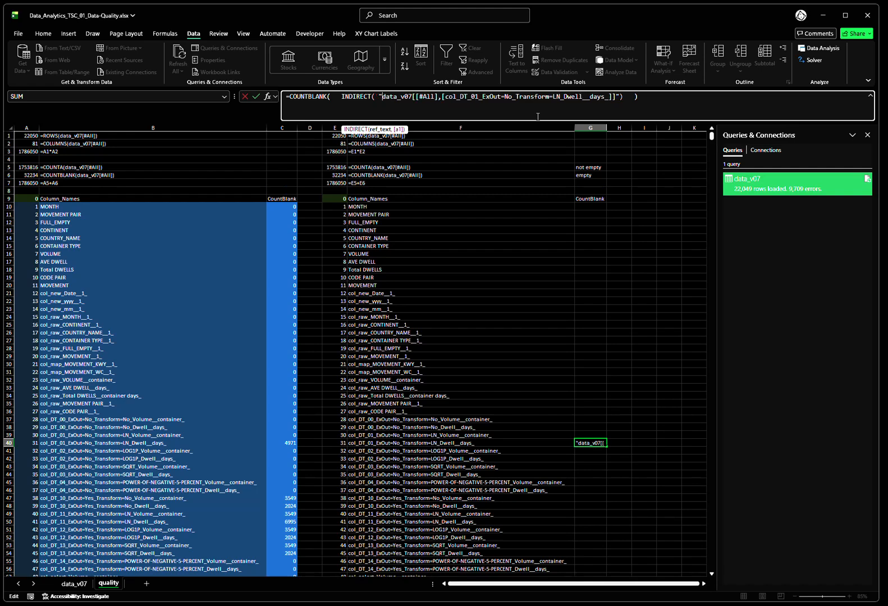
key("Right")
key("Right")
key("Right")
key("Right")
key("Right")
key("Right")
key("Right")
key("Right")
key("Right")
key("Right")
key("Right")
key("Right")
key("Right")
key("Right")
key("Right")
key("Right")
key("Right")
key("Right")
key("Right")
key("Right")
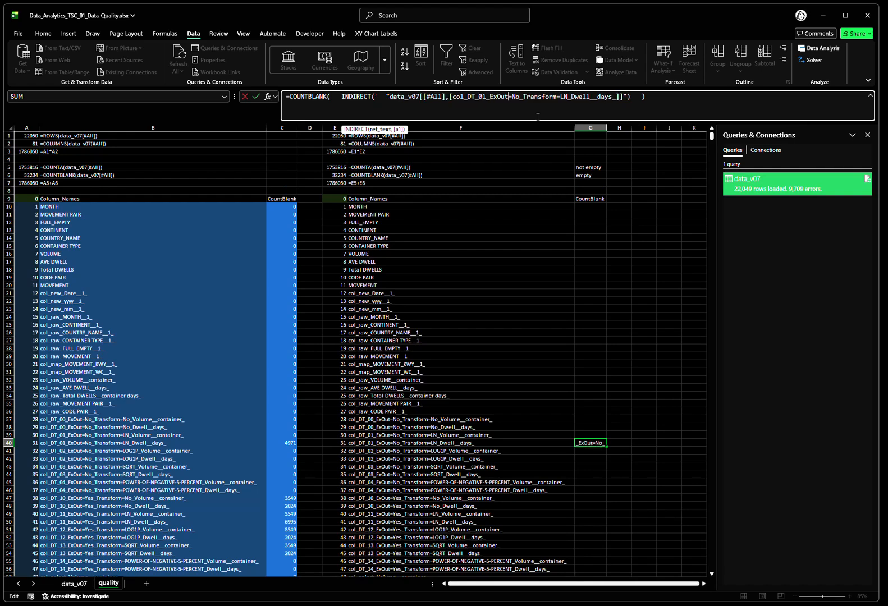
key("Right")
key("Right")
Split the INDIRECT string in G40 with "&" between the opening column bracket and col_DT_01_ExOut=No_Transform=LN_Dwell__days_, and enter the formula
key("Left")
key("Left")
key("Left")
key("Left")
key("Left")
key("Left")
key("Left")
key("Left")
key("Left")
key("Left")
key("Left")
key("Left")
key("Left")
key("Left")
key("Left")
key("Left")
key("Left")
key("Left")
key("Left")
key("Left")
key("Left")
key("Left")
key("Left")
key("Left")
key("Left")
key("Left")
key("Left")
type("\"")
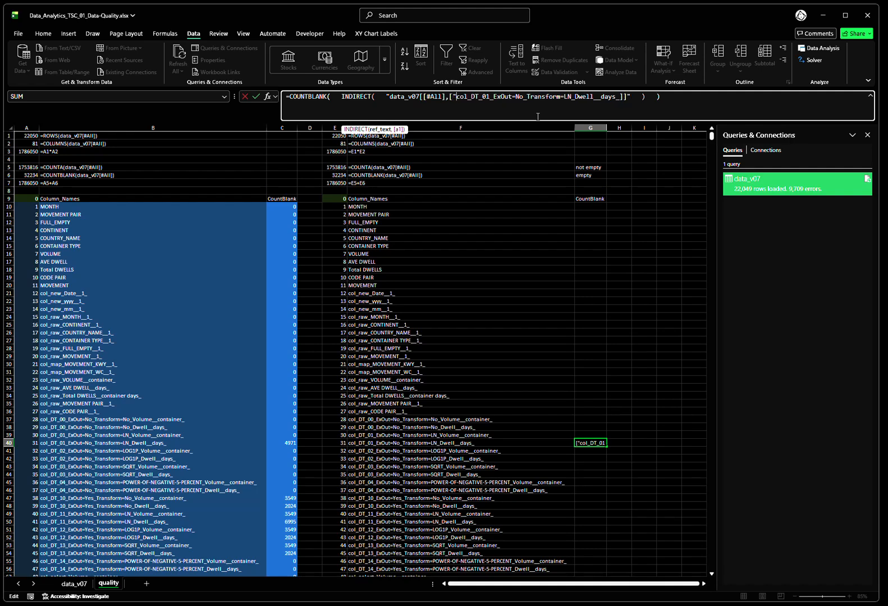
type("&")
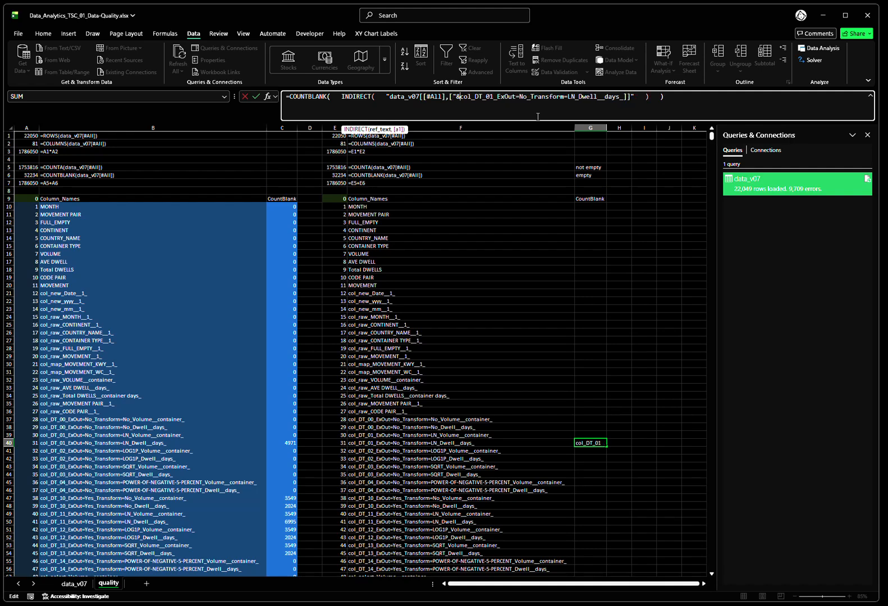
type("\"")
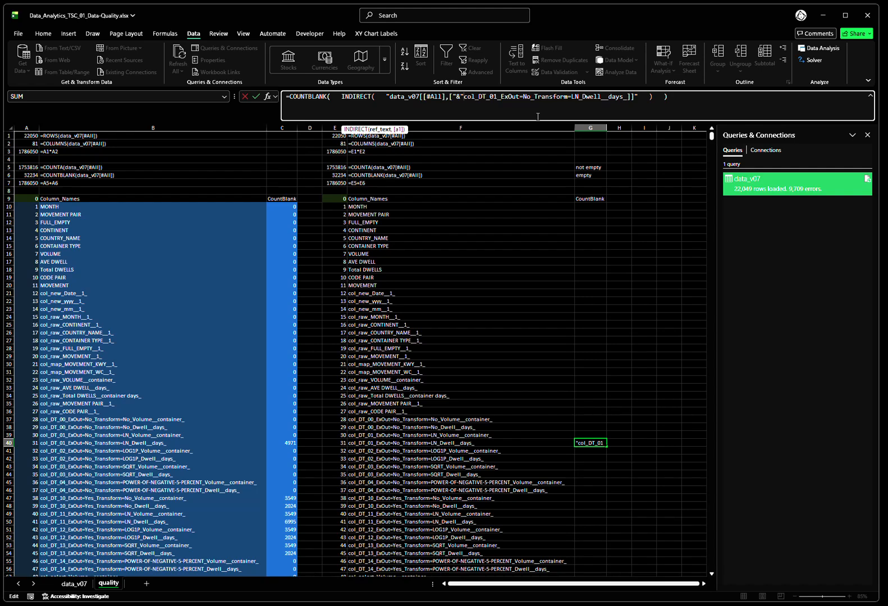
key("ctrl+Return")
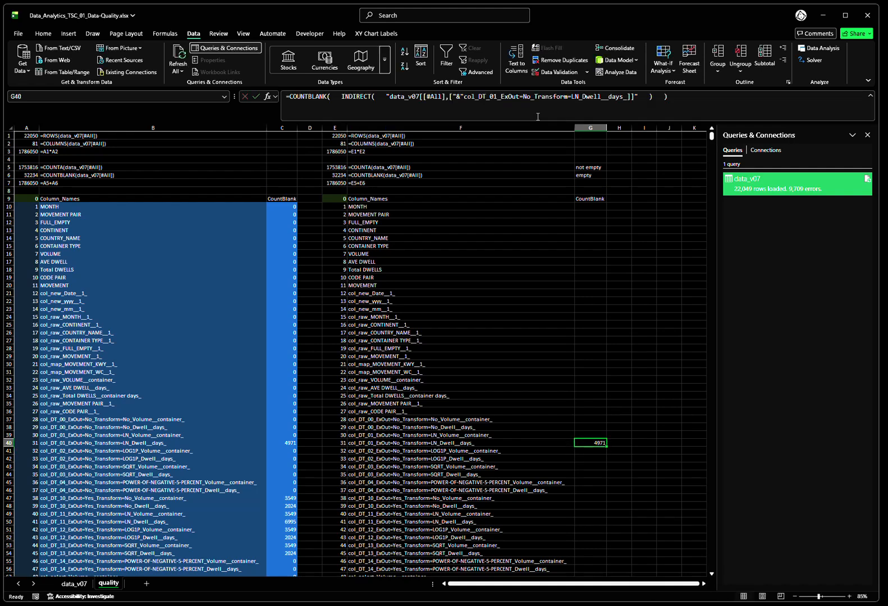
Split G40's INDIRECT string with "&" between the column name and the closing ]] brackets, and enter the formula
left_click(627, 97)
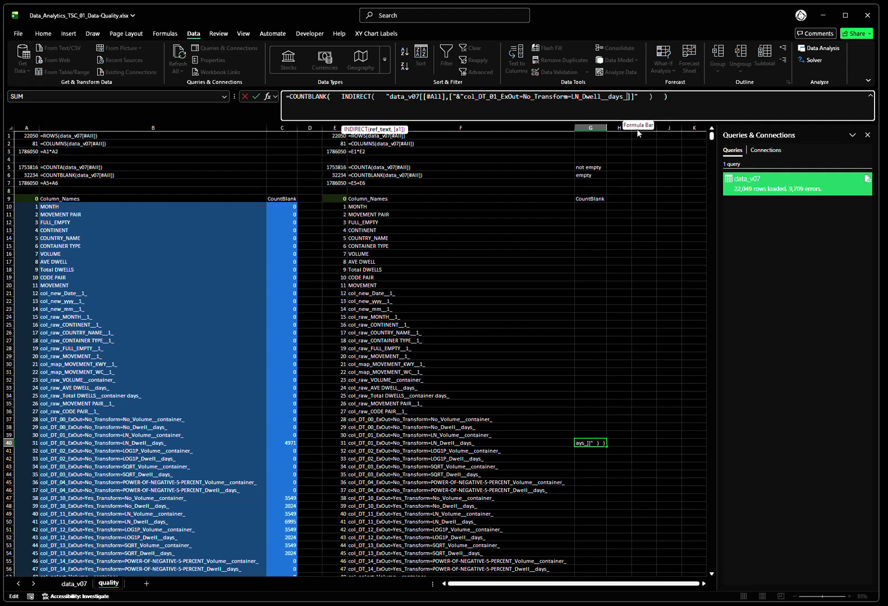
type("\"&\"")
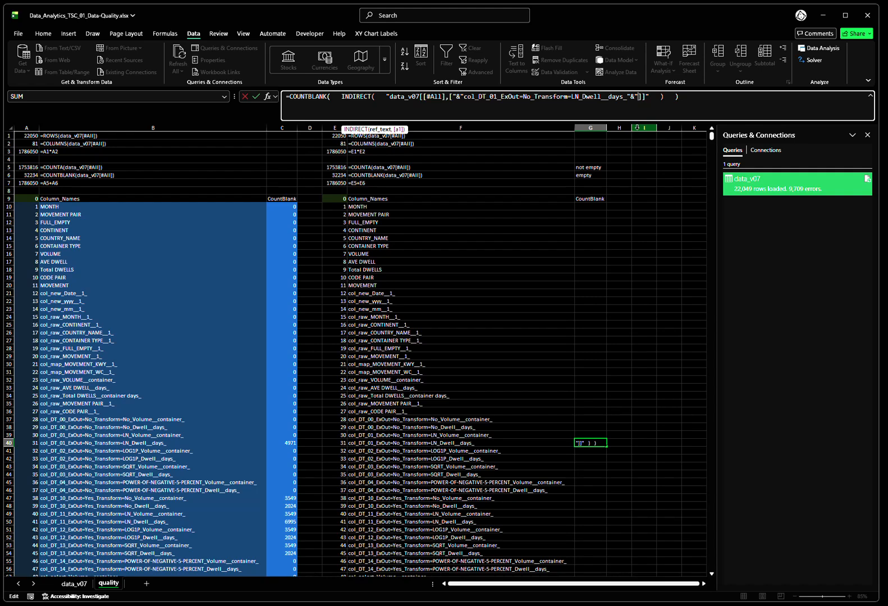
key("ctrl+Return")
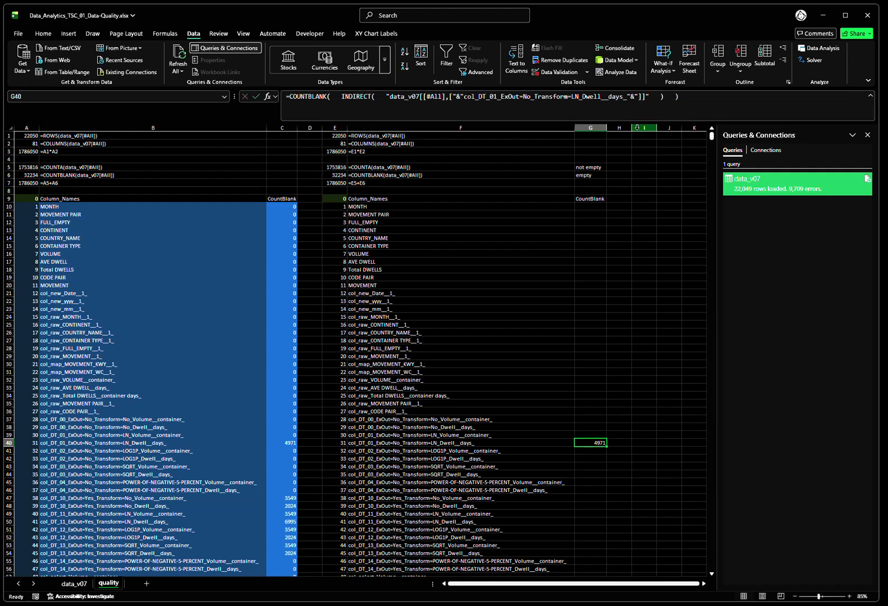
Add spaces around the ampersand before the column name in G40's formula, and highlight each of the two strings it joins
left_click(457, 98)
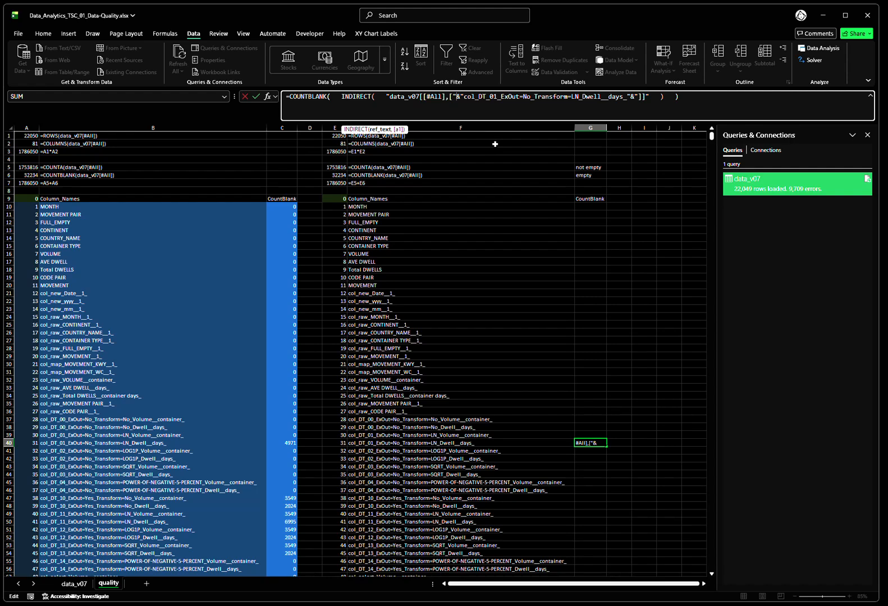
key("Right")
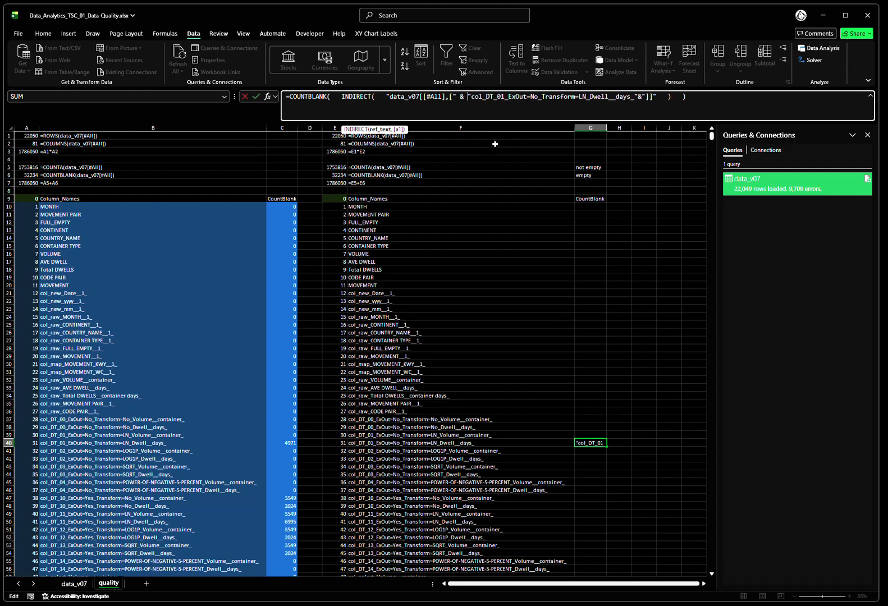
key("Left")
key("shift+Left")
key("shift+Left")
key("shift+Left")
key("shift+Left")
key("shift+Left")
key("shift+Left")
key("shift+Left")
key("shift+Left")
key("shift+Left")
key("shift+Left")
key("shift+Left")
key("shift+Left")
key("shift+Left")
key("shift+Left")
key("shift+Left")
key("shift+Left")
key("shift+Left")
key("shift+Left")
key("shift+Left")
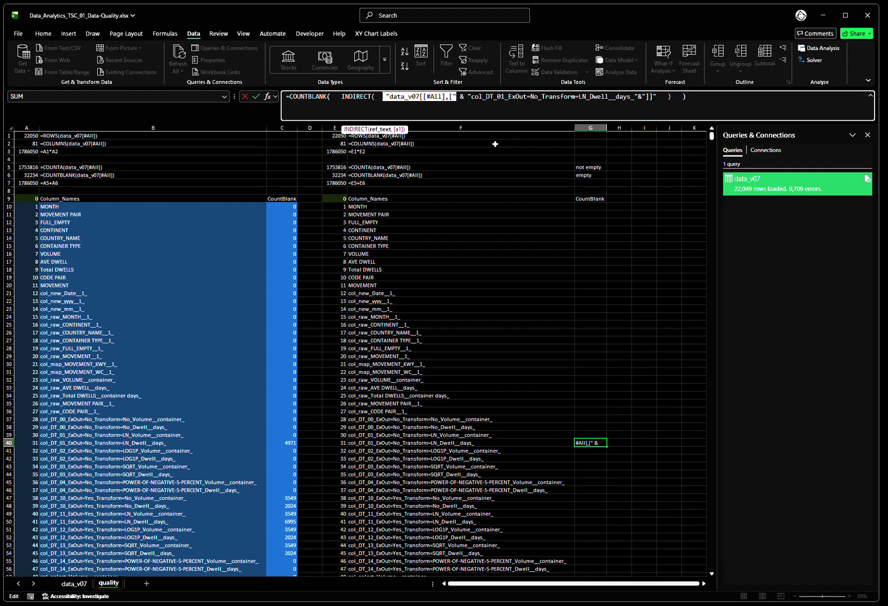
key("Right")
key("Right")
key("Right")
key("Right")
key("shift+Right")
key("shift+Right")
key("shift+Right")
key("shift+Right")
key("shift+Right")
key("shift+Right")
key("shift+Right")
key("shift+Right")
key("shift+Right")
key("shift+Right")
key("shift+Right")
key("shift+Right")
key("shift+Right")
key("shift+Right")
key("shift+Right")
key("shift+Right")
key("shift+Right")
key("shift+Right")
key("shift+Right")
key("shift+Right")
key("shift+Right")
key("shift+Right")
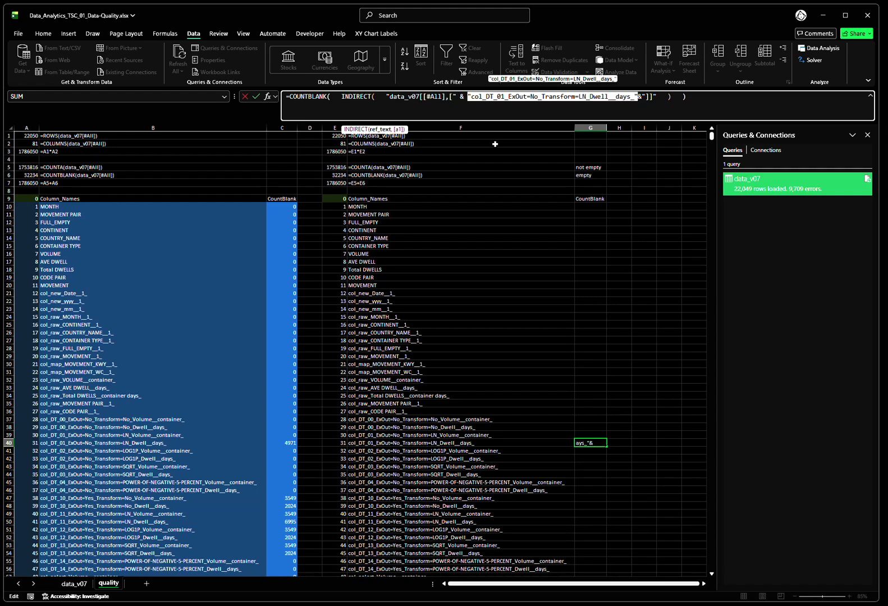
Add spaces around the ampersand after the column name in G40, highlight the closing "]]" string, and enter the formula
key("Right")
key("Right")
key("shift+Right")
key("shift+Right")
key("shift+Right")
key("shift+Right")
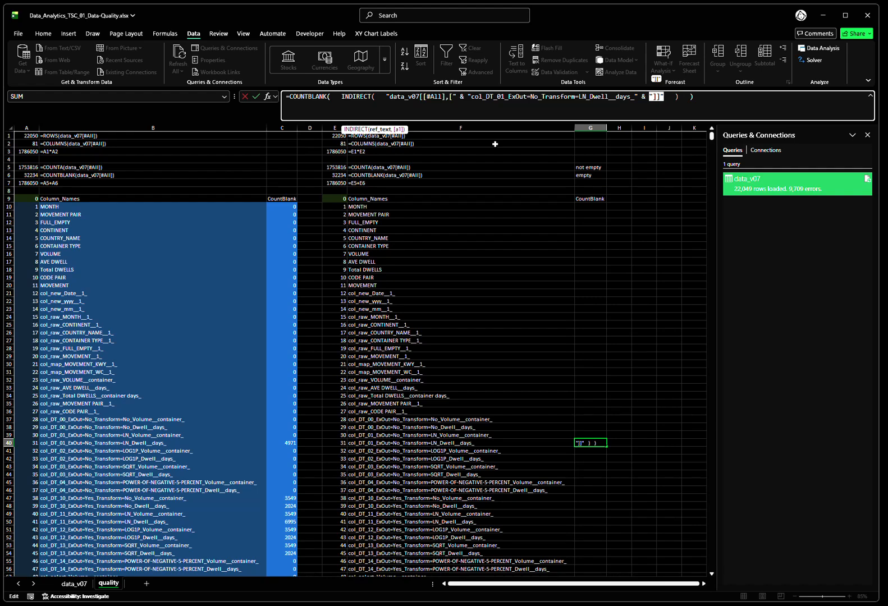
key("ctrl+Return")
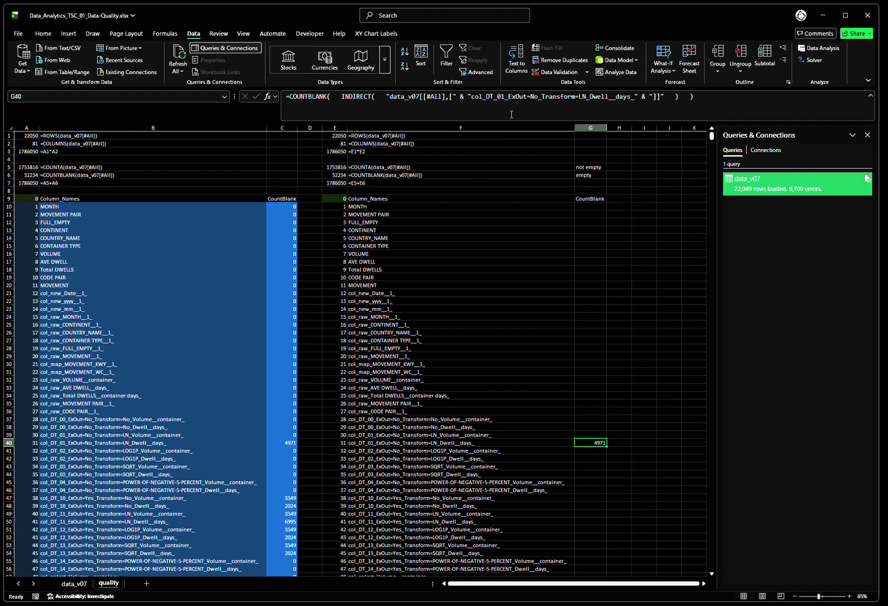
Replace the quoted column name in G40's INDIRECT string with a reference to F40, and enter the formula
double_click(517, 97)
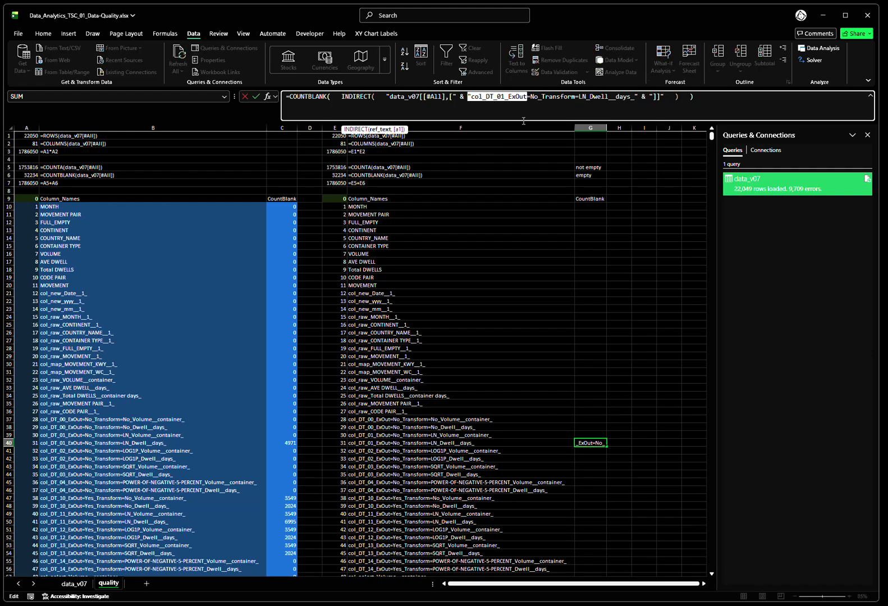
key("shift+Right")
key("shift+Right")
key("shift+Right")
key("shift+Right")
key("shift+Right")
key("shift+Right")
key("shift+Right")
key("shift+Right")
key("shift+Right")
key("shift+Right")
key("shift+Right")
key("shift+Right")
key("shift+Right")
key("shift+Right")
key("shift+Right")
key("shift+Right")
key("shift+Right")
key("shift+Right")
key("shift+Right")
key("shift+Right")
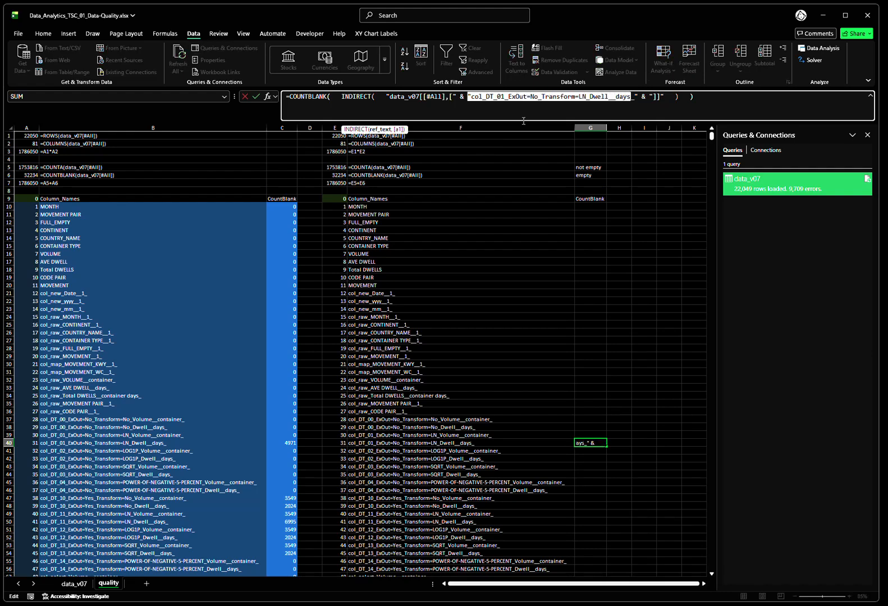
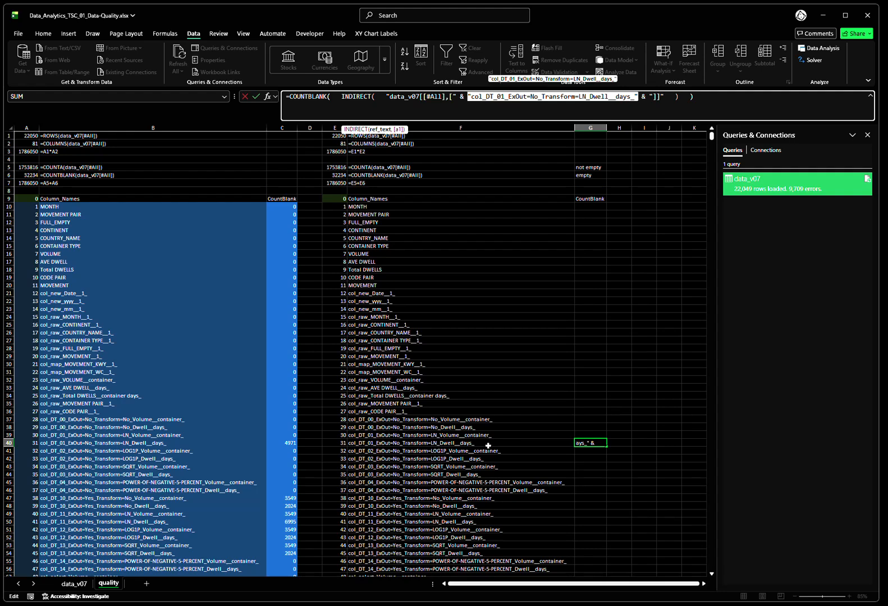
left_click(488, 446)
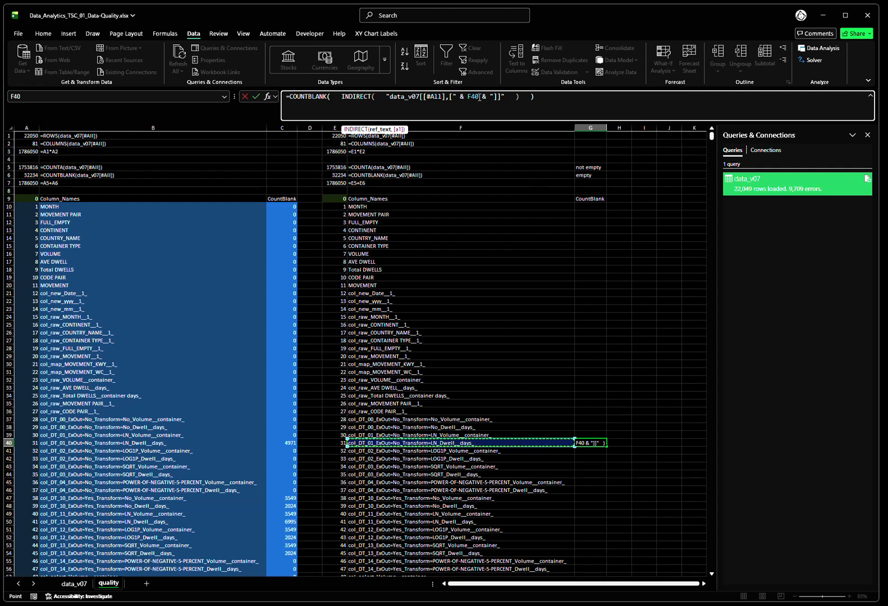
key("Return")
key("Up")
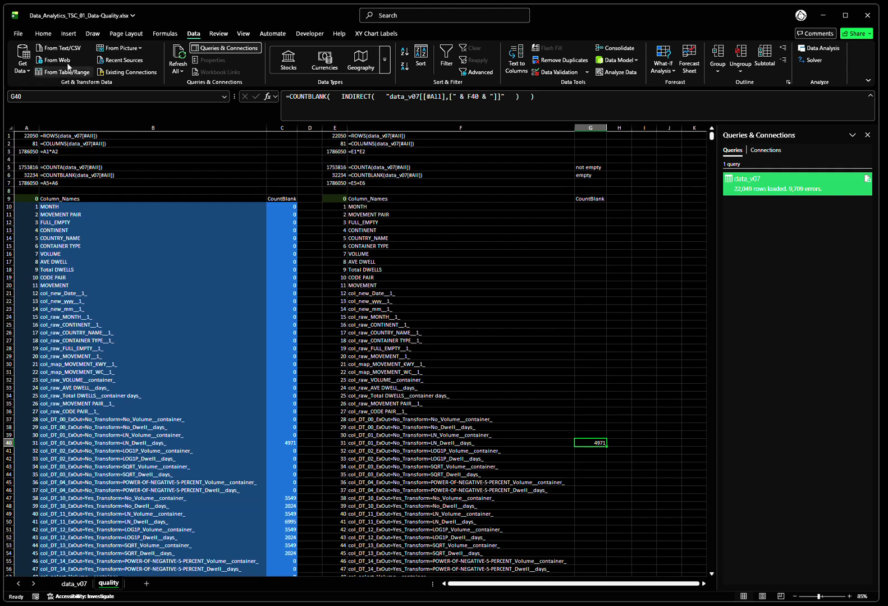
Give G40 a blue fill, and copy the cell with its formula down to G41:G48
left_click(44, 33)
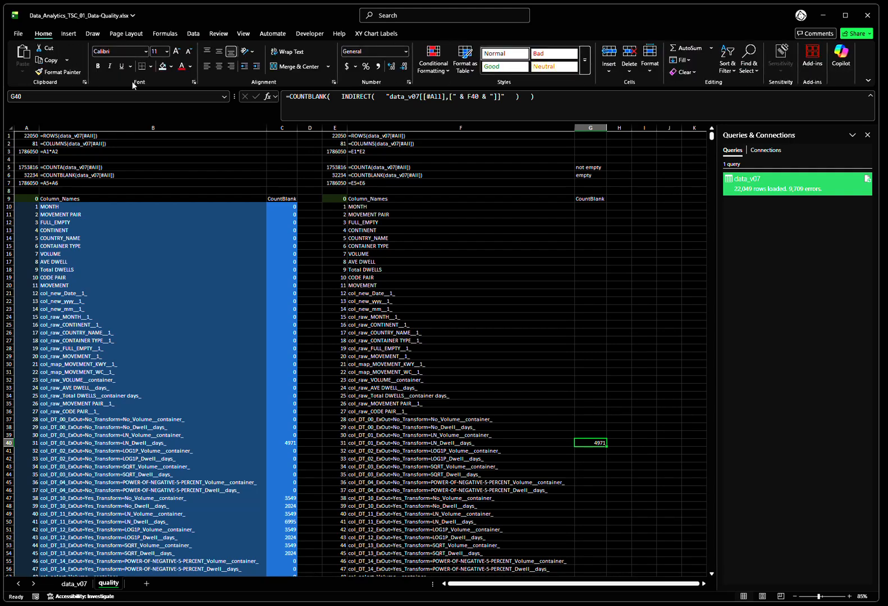
left_click(163, 66)
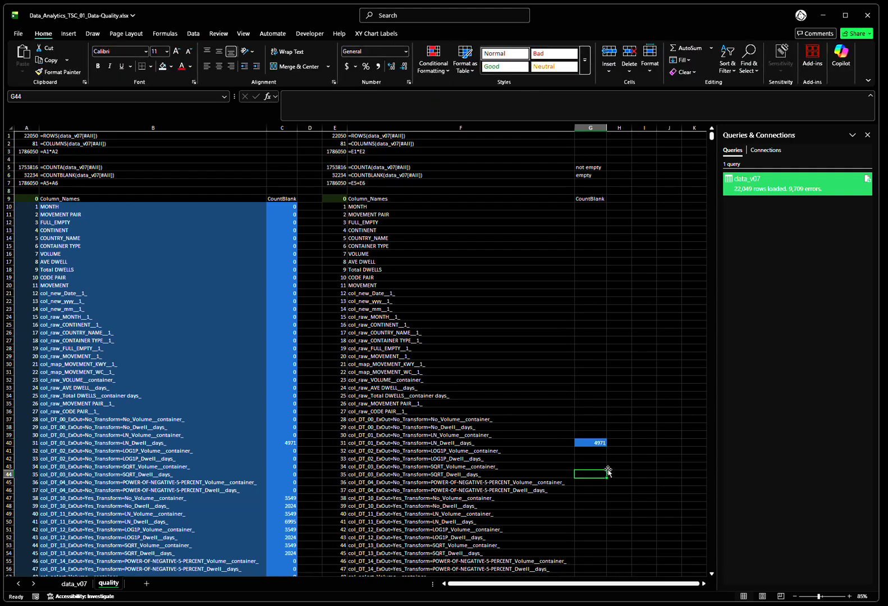
key("ctrl+c")
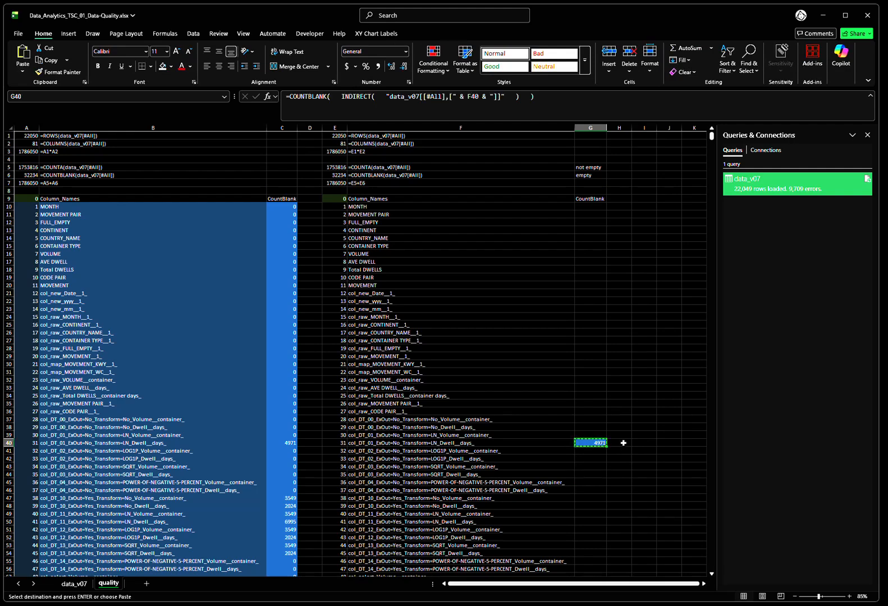
key("Down")
key("shift+Down")
key("shift+Down")
key("shift+Down")
key("shift+Down")
key("shift+Down")
key("shift+Down")
key("shift+Down")
key("ctrl+v")
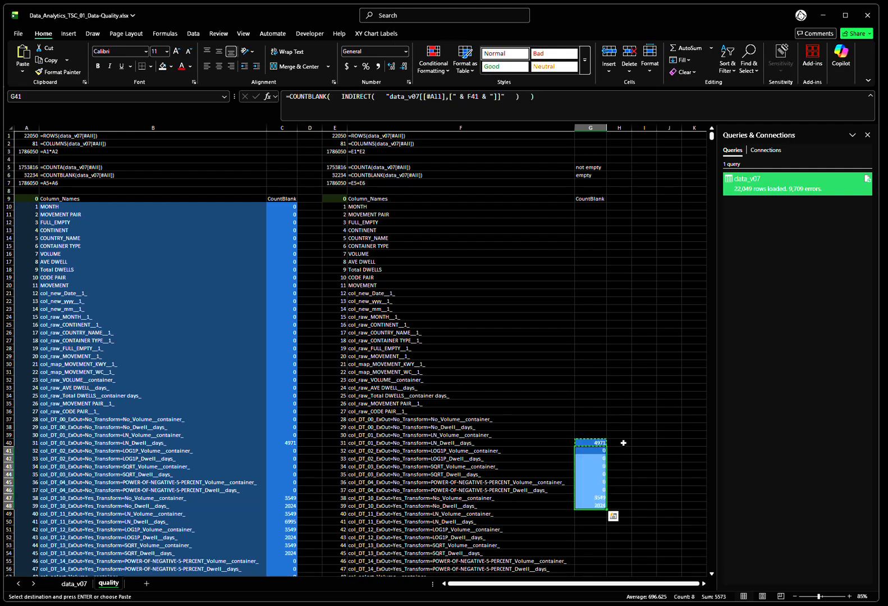
Inspect the copied formula in G47 and the column-name cell it references, leaving it unedited
key("Return")
key("Return")
key("Return")
key("Return")
key("Return")
key("Return")
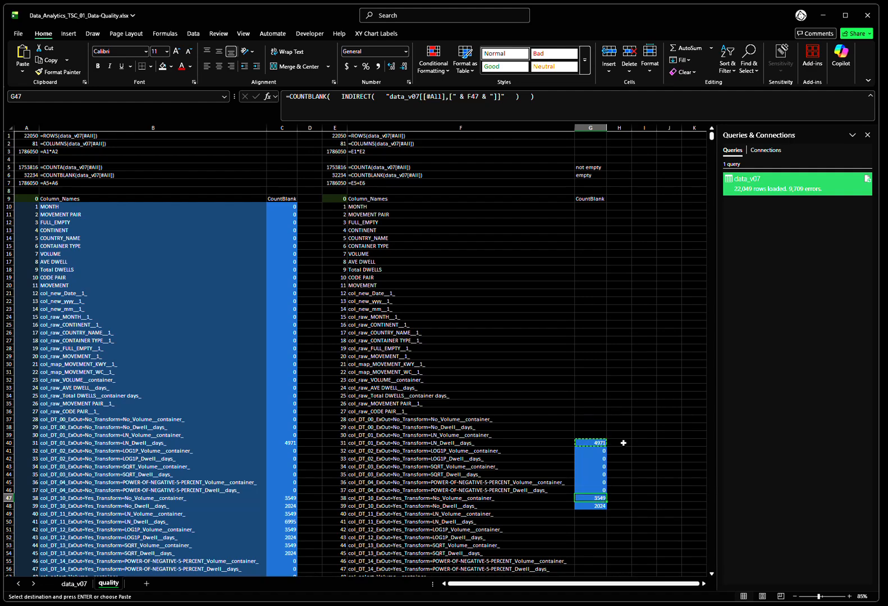
key("F2")
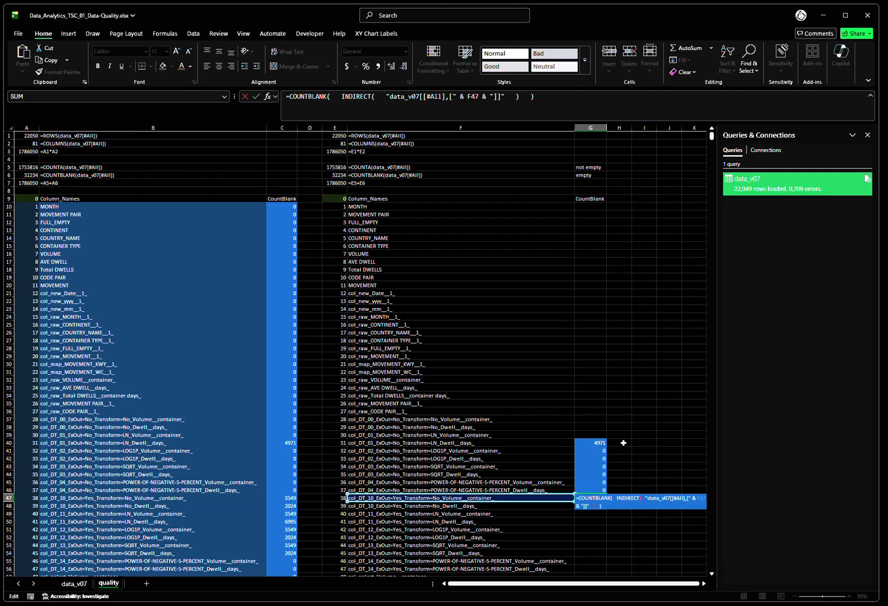
key("Escape")
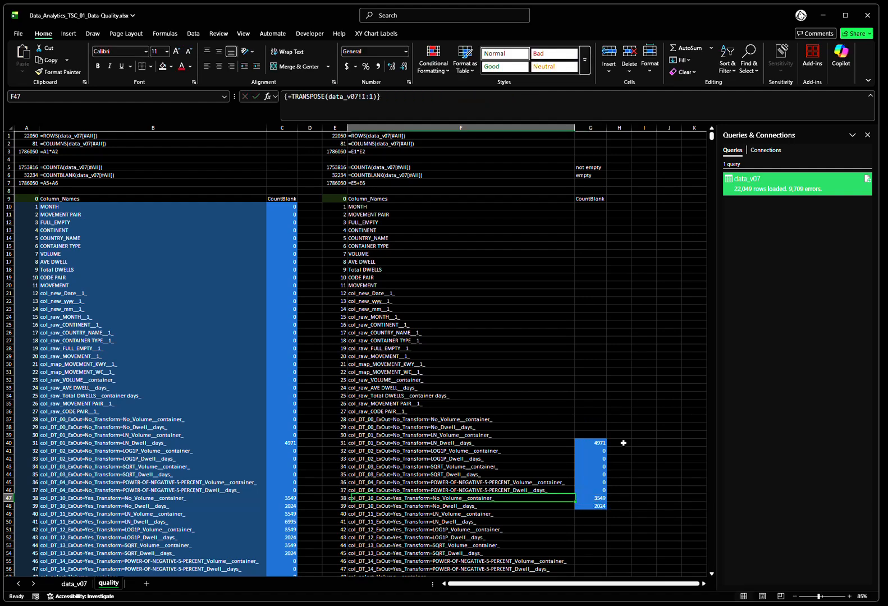
Copy G40's COUNTBLANK formula and blue fill to the CountBlank cells above it, starting at G10
key("shift+Return")
key("shift+Return")
key("shift+Return")
key("shift+Return")
key("shift+Return")
key("shift+Return")
key("shift+Return")
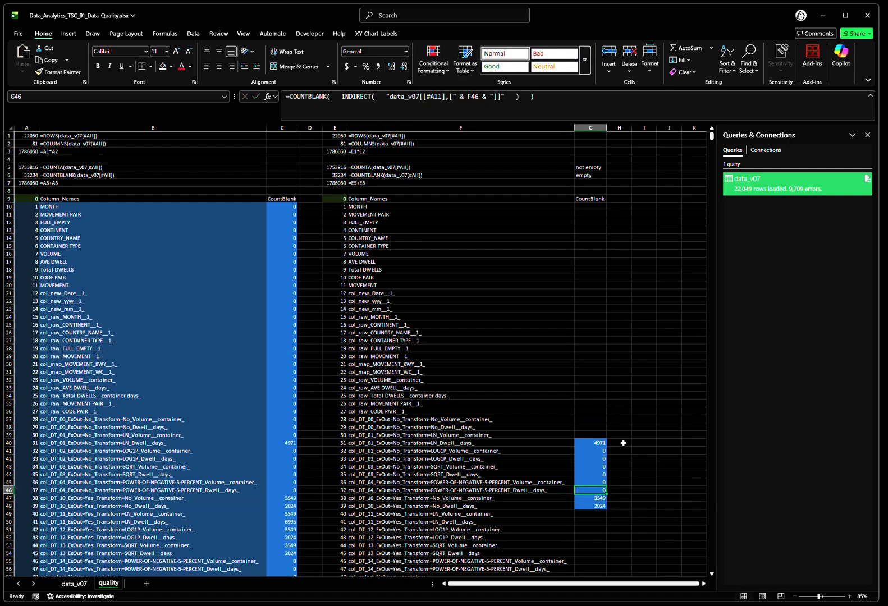
key("ctrl+c")
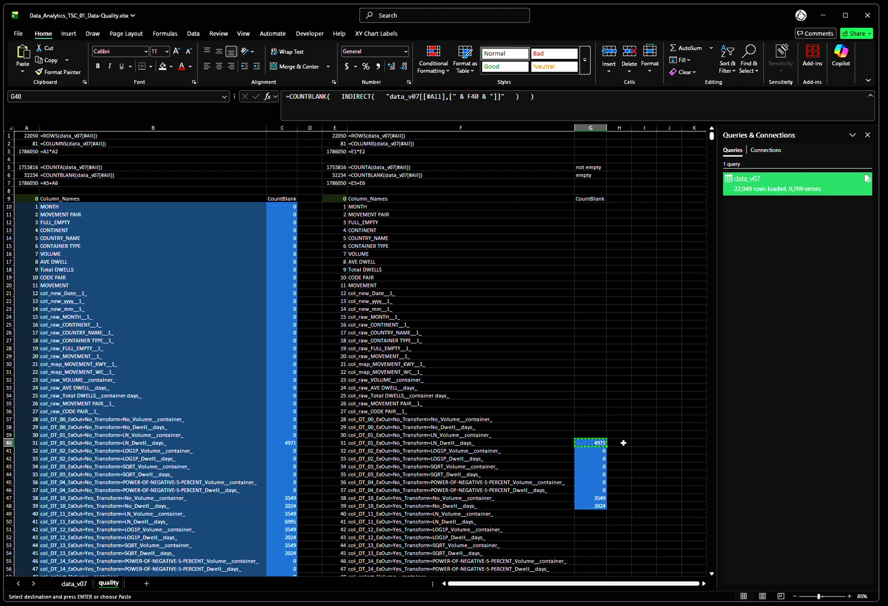
key("ctrl+Up")
key("Down")
key("ctrl+shift+Down")
key("ctrl+v")
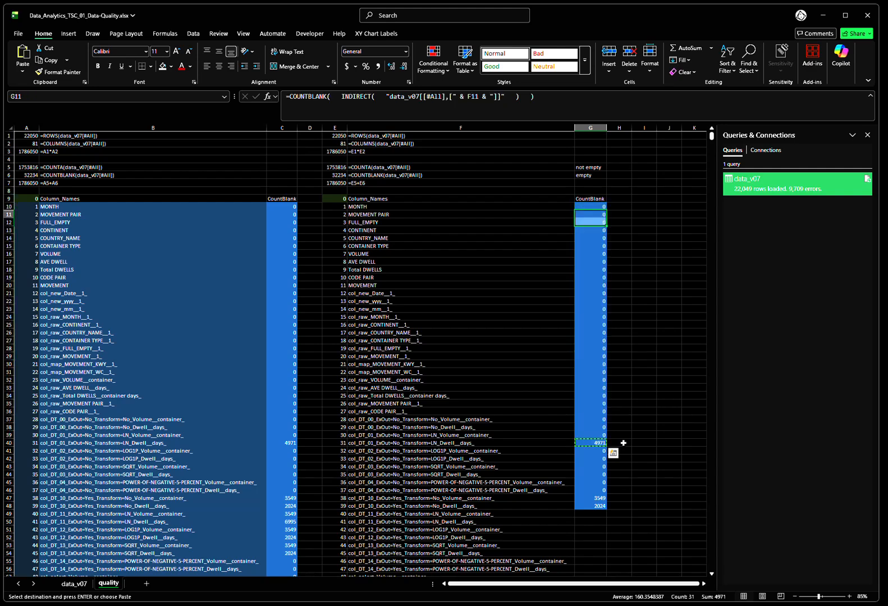
Paste the COUNTBLANK formula from G49 down through the rows of the remaining column names
key("ctrl+Down")
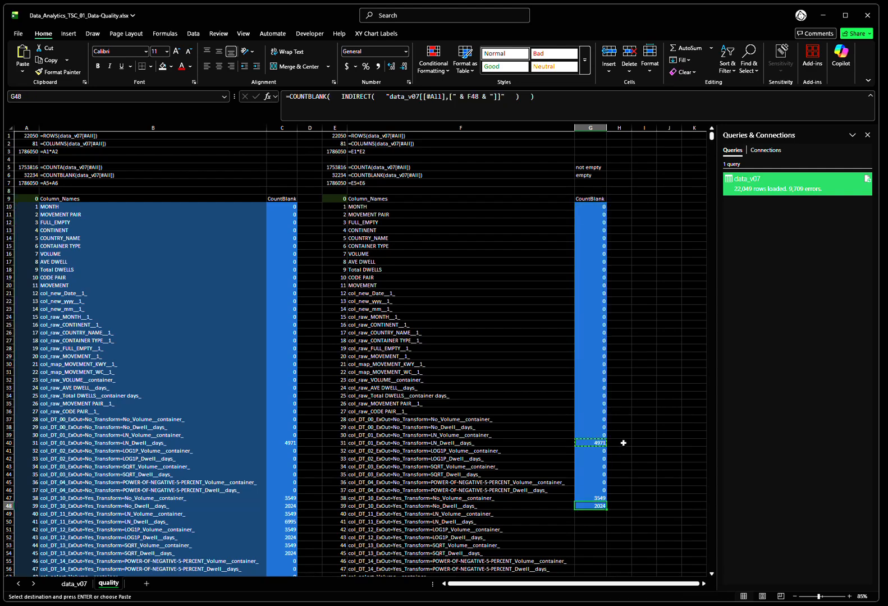
key("Down")
key("shift+Page_Down")
key("shift+Up")
key("shift+Up")
key("shift+Up")
key("shift+Up")
key("shift+Up")
key("shift+Up")
key("shift+Up")
key("shift+Up")
key("shift+Up")
key("shift+Up")
key("shift+Up")
key("shift+Up")
key("shift+Up")
key("shift+Up")
key("shift+Up")
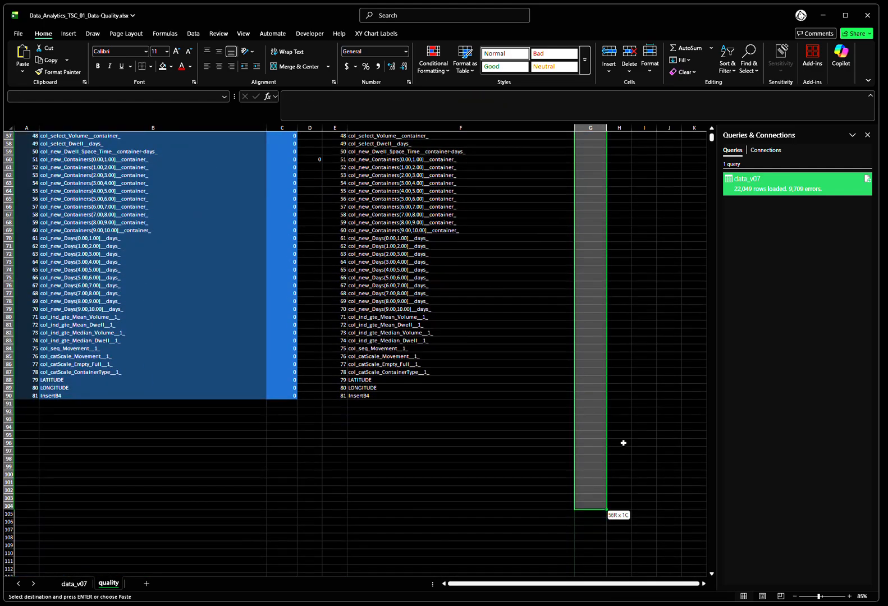
key("ctrl+v")
key("Down")
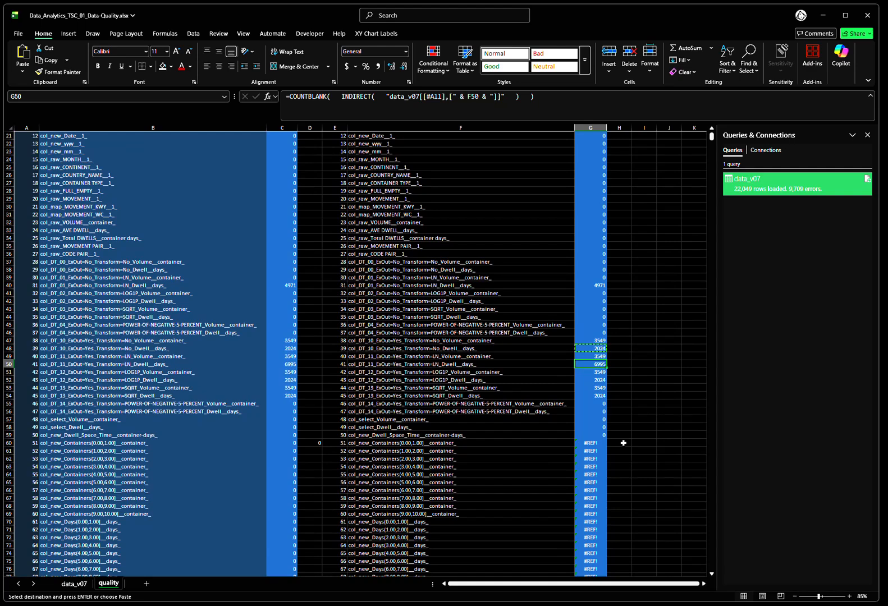
Examine the formula in G60, on the first col_new_Containers row, and the cell it references
key("Escape")
key("Down")
key("Down")
key("Down")
key("Down")
key("Down")
key("Down")
key("Down")
key("Down")
key("Down")
key("Down")
key("Down")
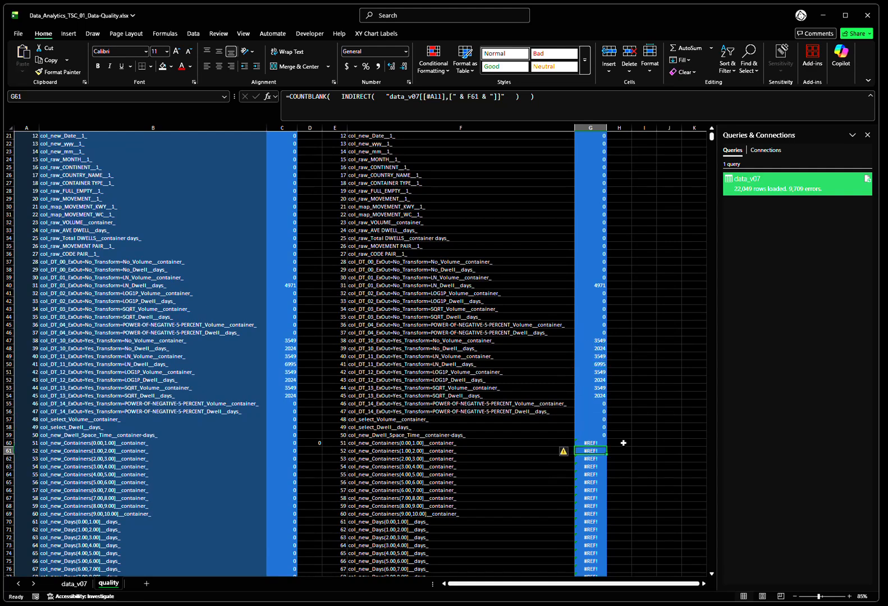
key("Up")
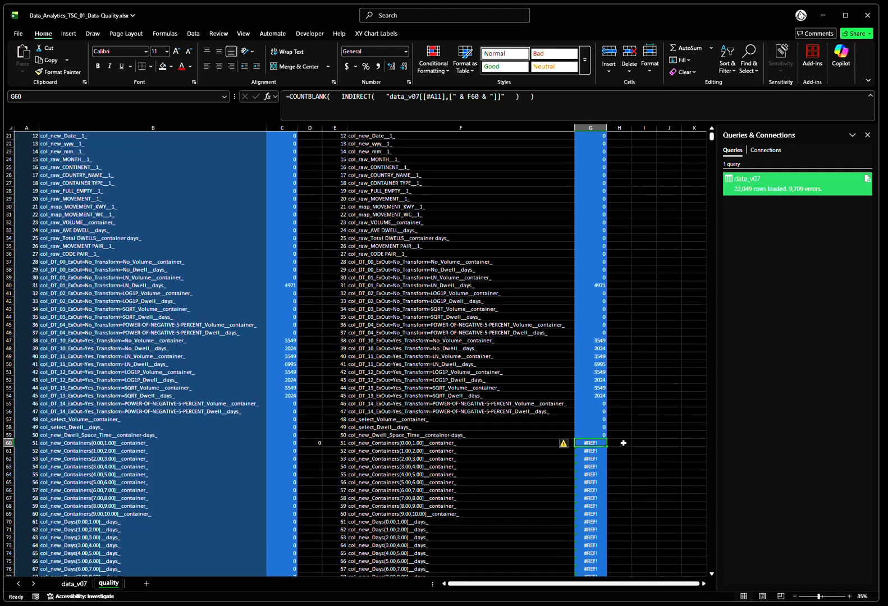
key("F2")
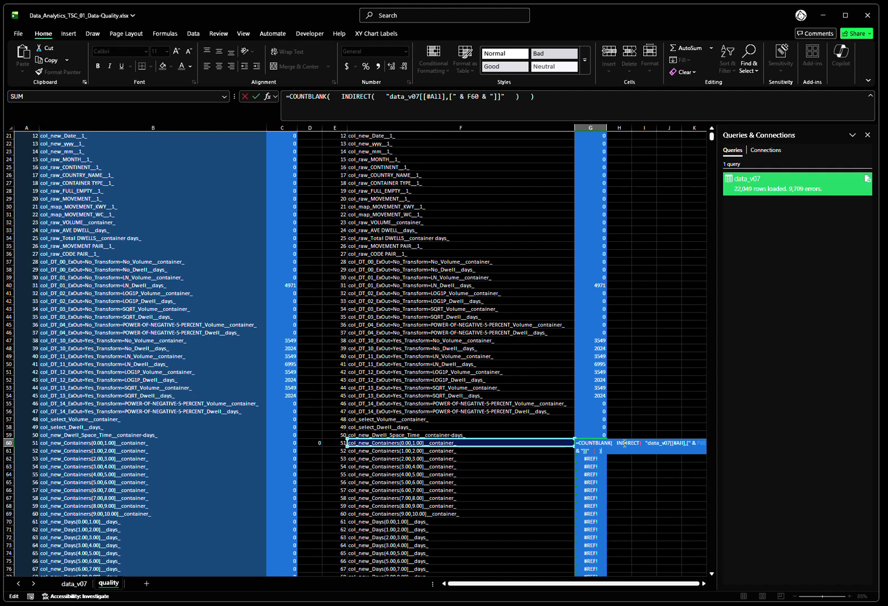
key("Escape")
key("F2")
key("Escape")
Compare the transposed column name in F60 with the reference in G60's formula
key("Left")
key("Left")
key("Right")
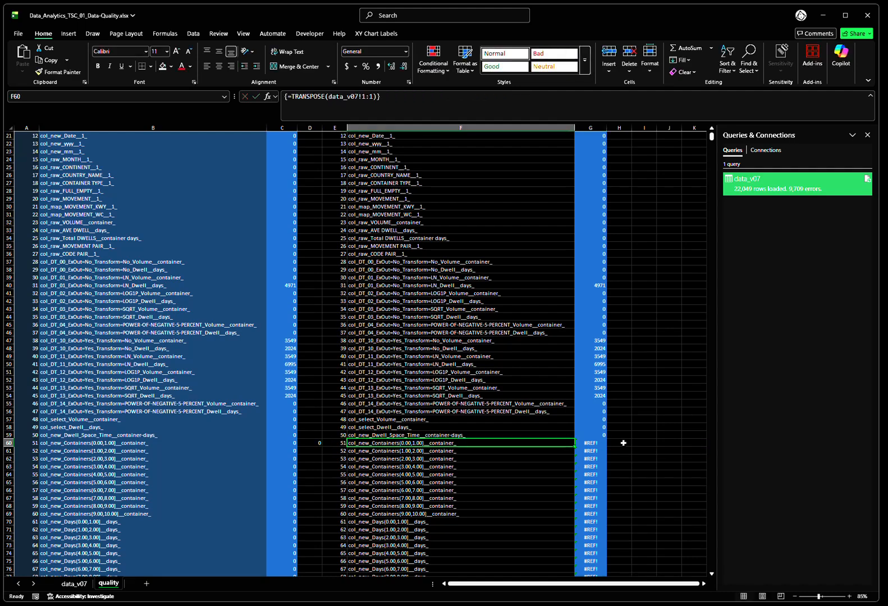
key("Right")
key("F2")
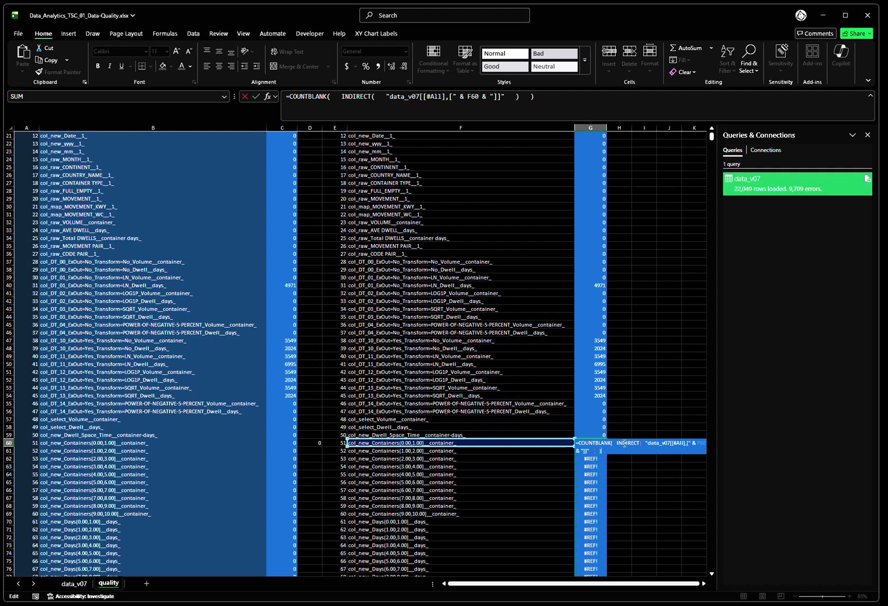
key("Escape")
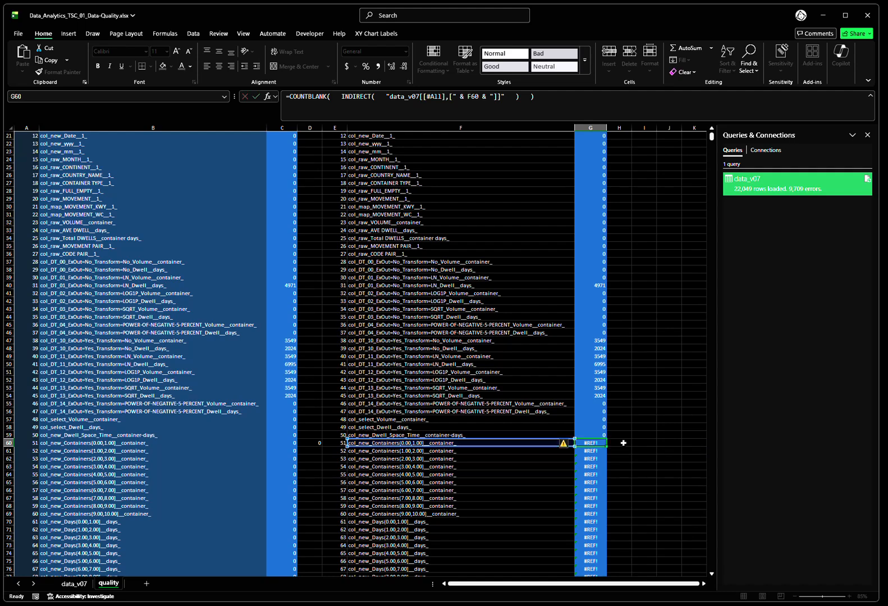
key("Left")
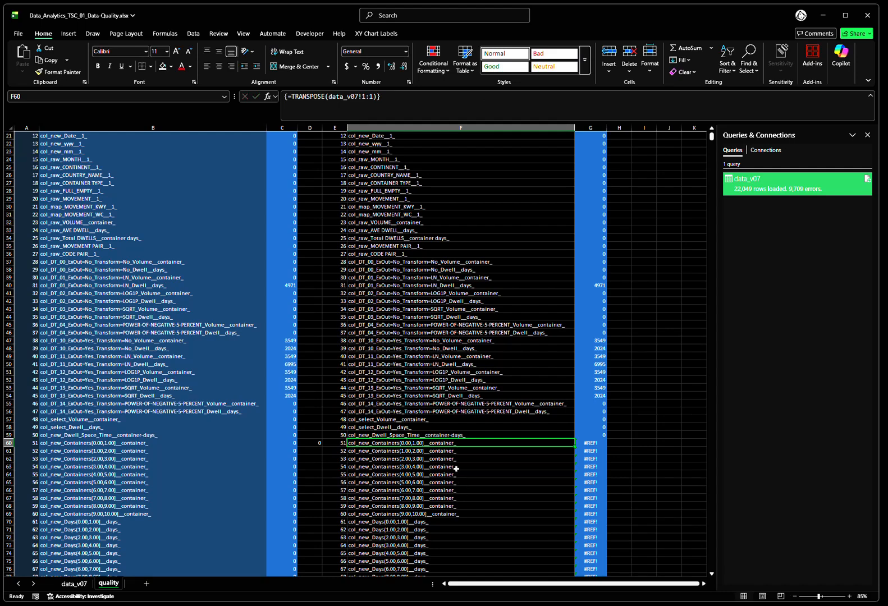
left_click(601, 443)
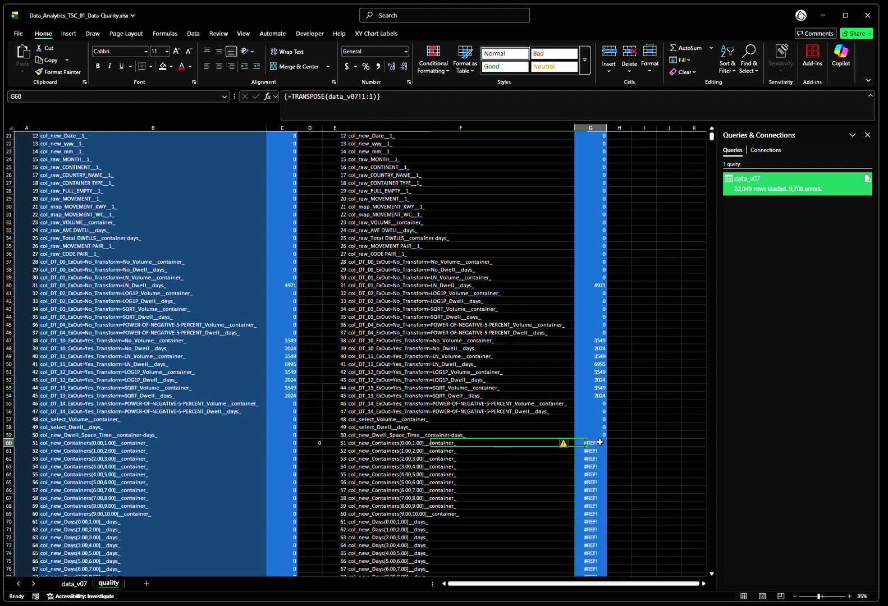
Inspect how C60's formula wraps B60 in SUBSTITUTE to replace the "]" character inside INDIRECT
scroll(615, 460, "up", 1)
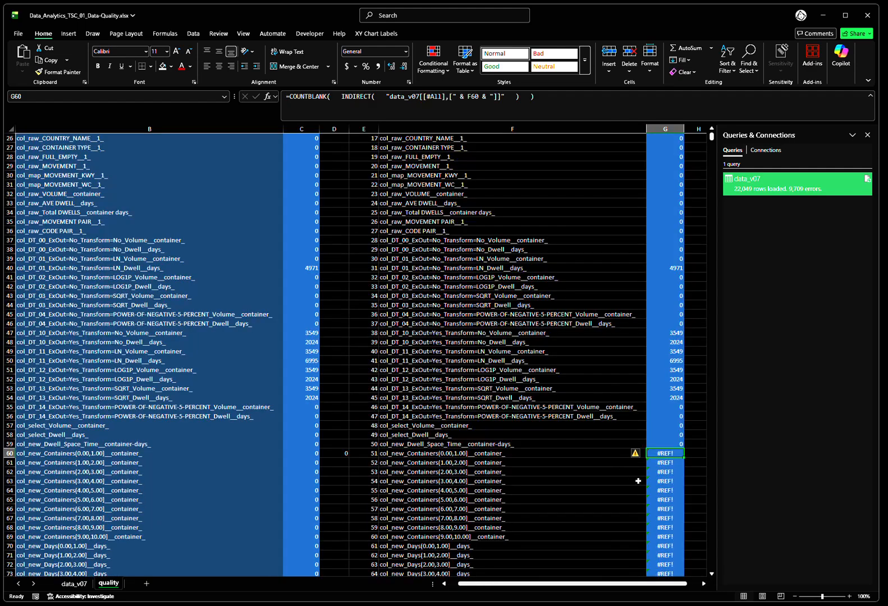
key("Left")
key("Left")
key("Left")
key("Left")
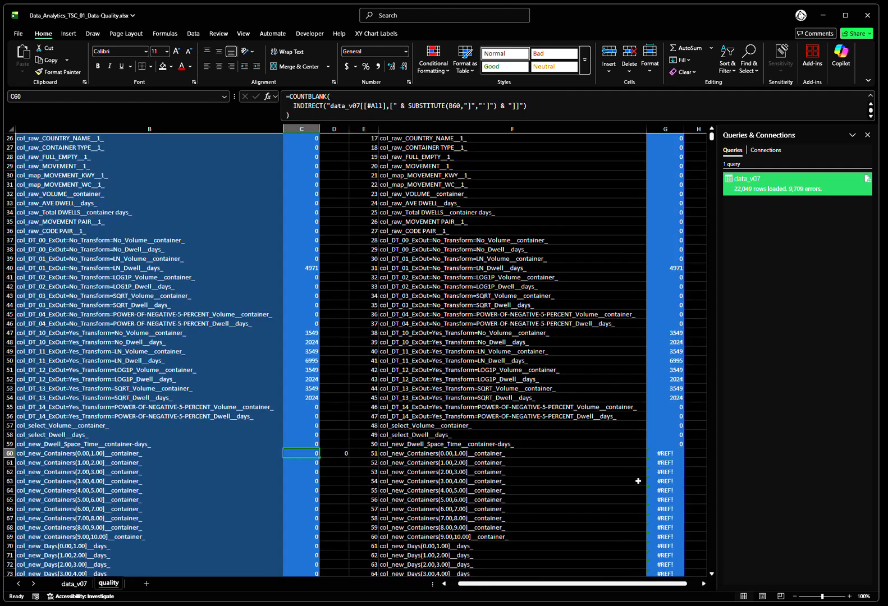
left_click(476, 107)
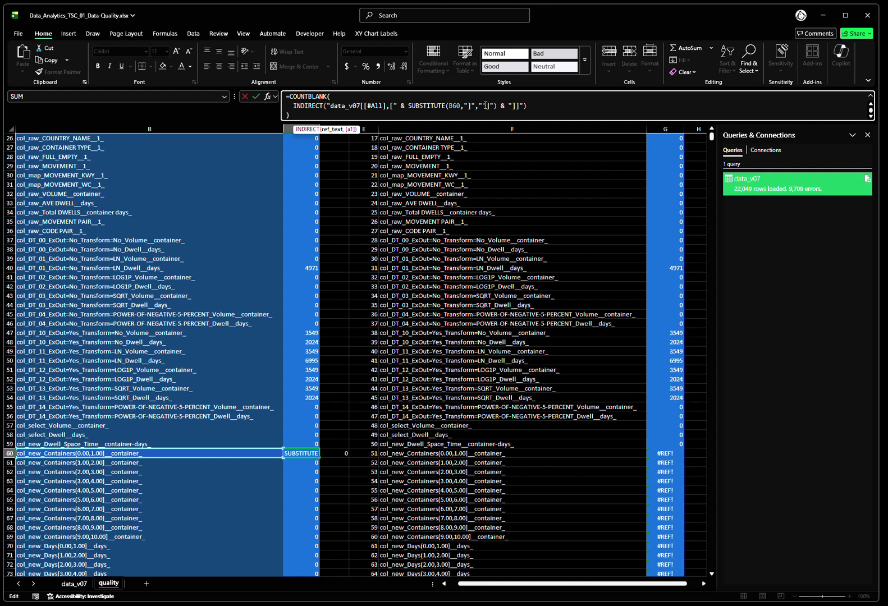
double_click(485, 106)
key("Escape")
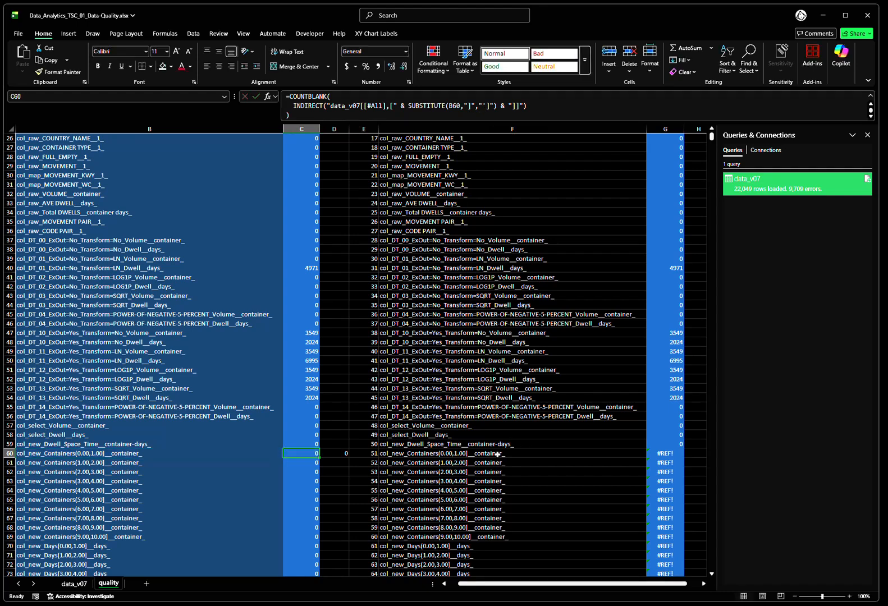
Examine the bracket in F60's column name, and select G60 to view its COUNTBLANK formula
left_click(578, 460)
key("Right")
key("Right")
key("Left")
key("Up")
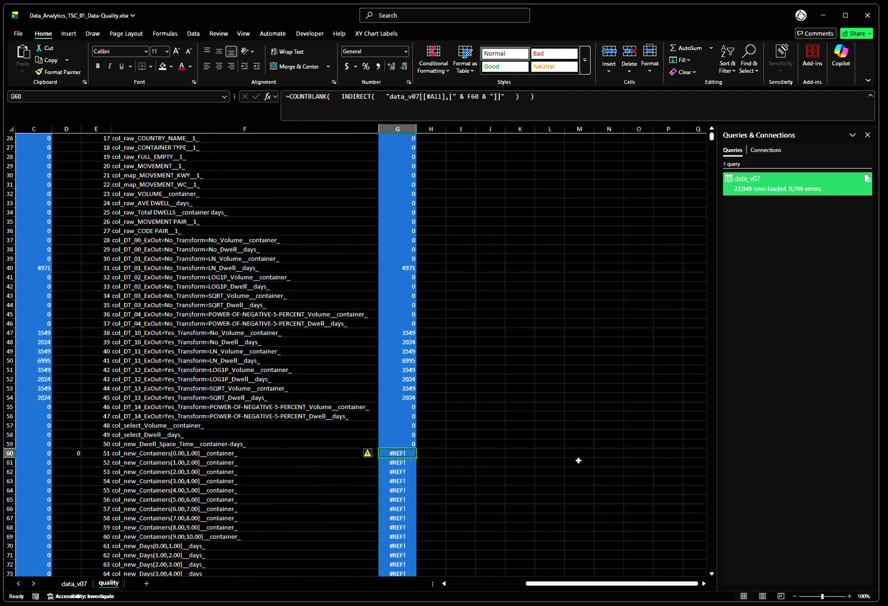
key("Left")
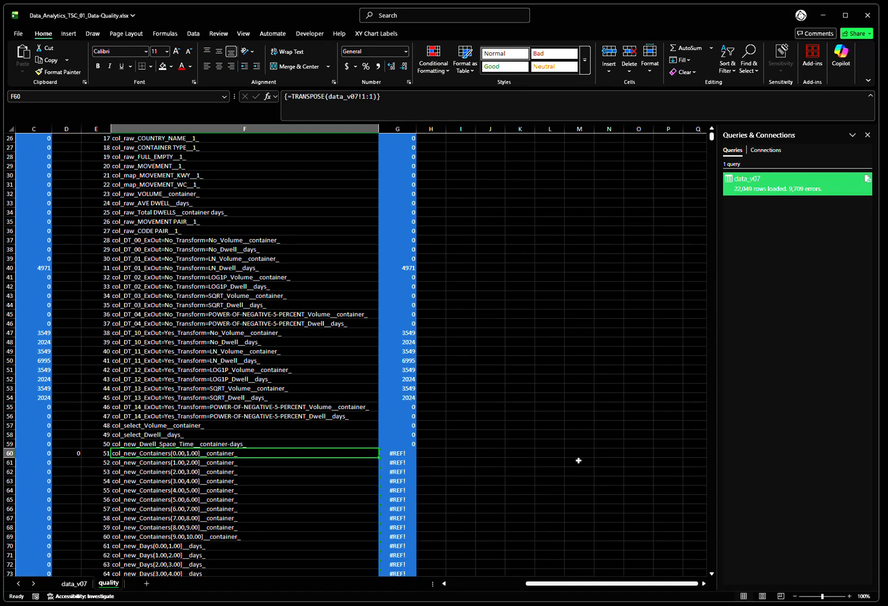
scroll(543, 481, "up", 1, "ctrl")
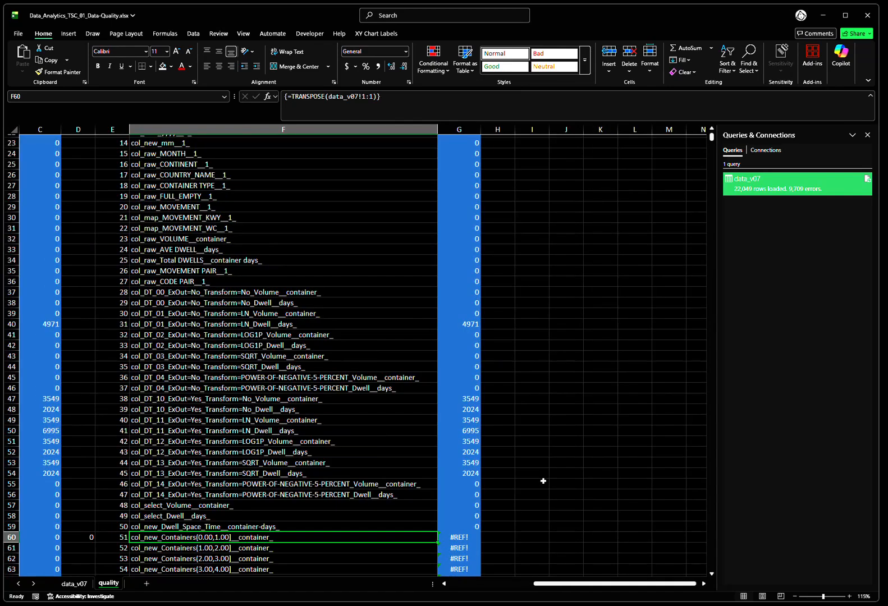
scroll(543, 481, "down", 2)
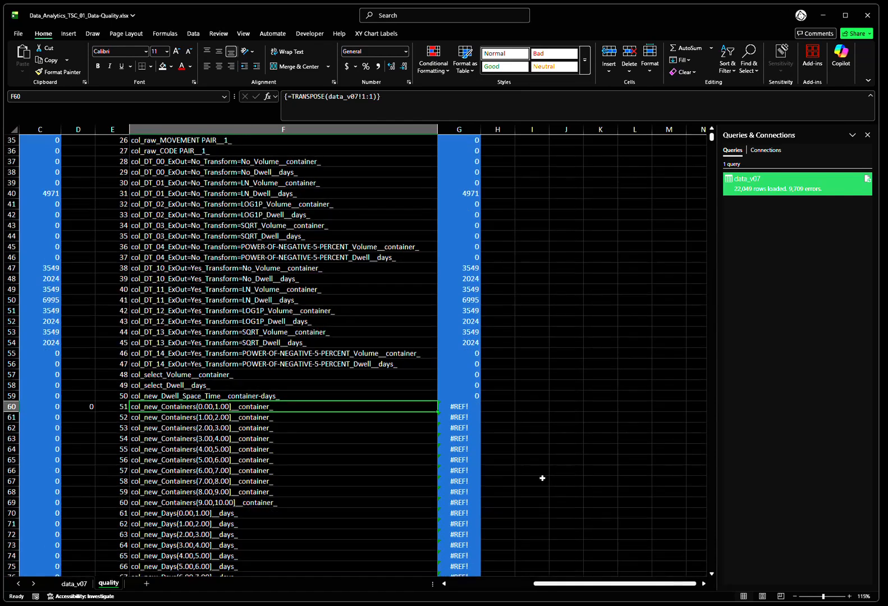
left_click(467, 406)
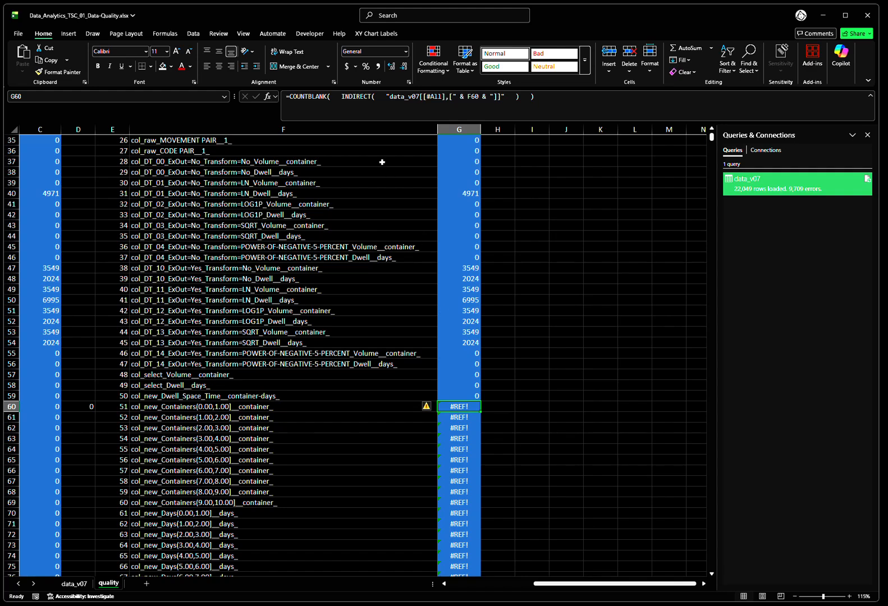
Wrap F60 in SUBSTITUTE inside G60's COUNTBLANK/INDIRECT formula, replacing "]" with "']", and check the edited formula
left_click(472, 98)
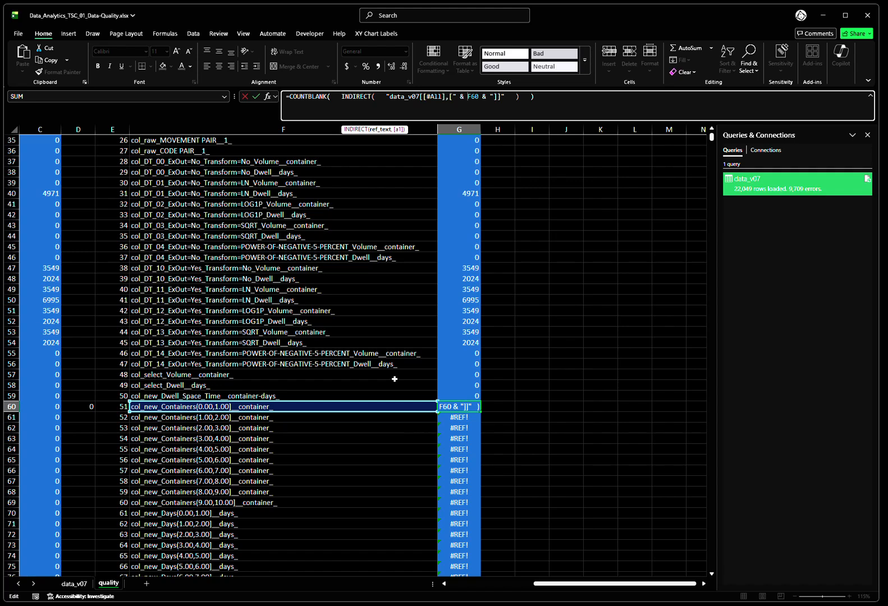
type("substite")
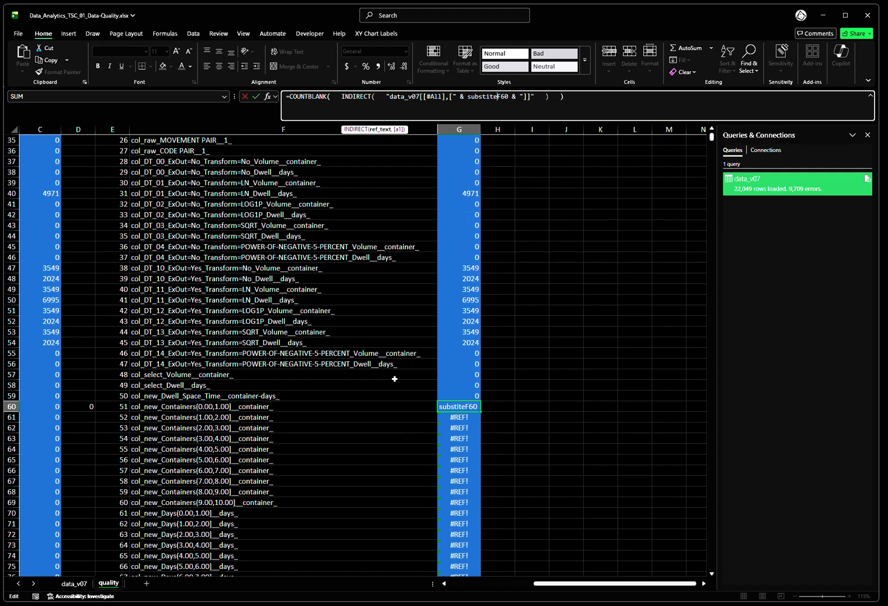
type("(")
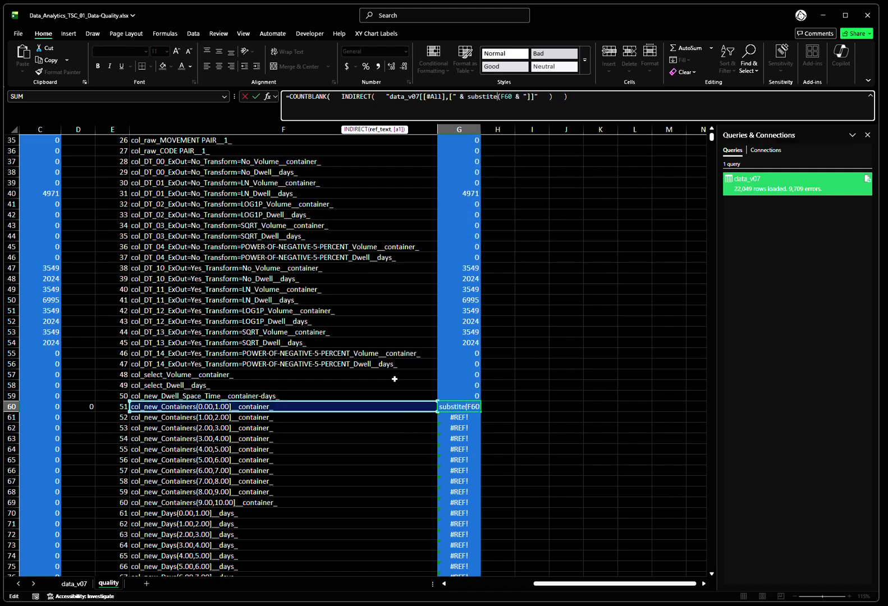
type("ut")
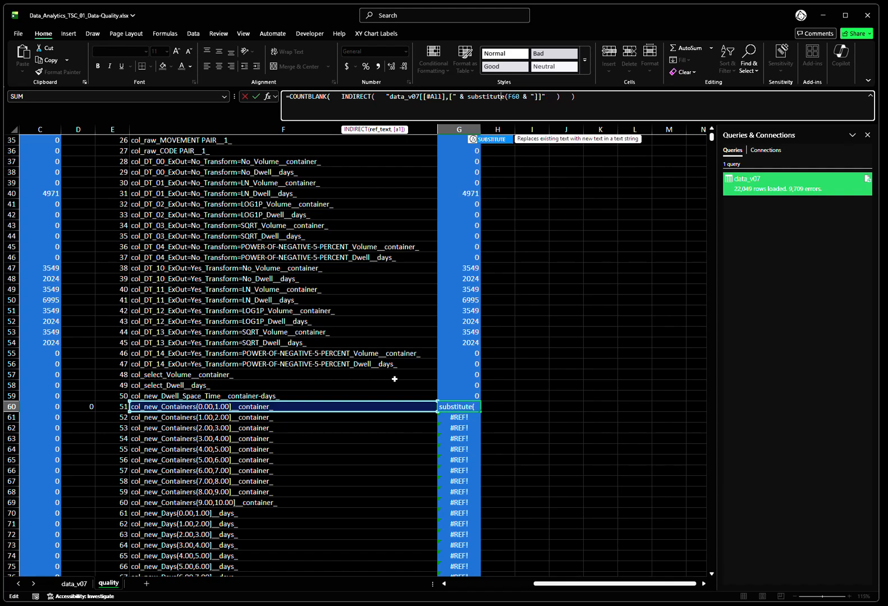
key("Right")
key("Right")
key("Right")
key("Right")
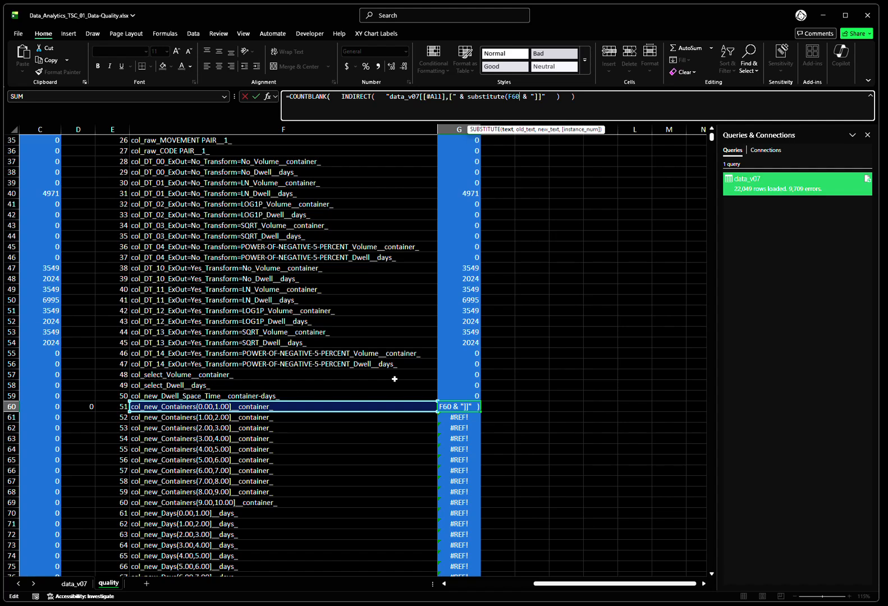
type(",\"]\",")
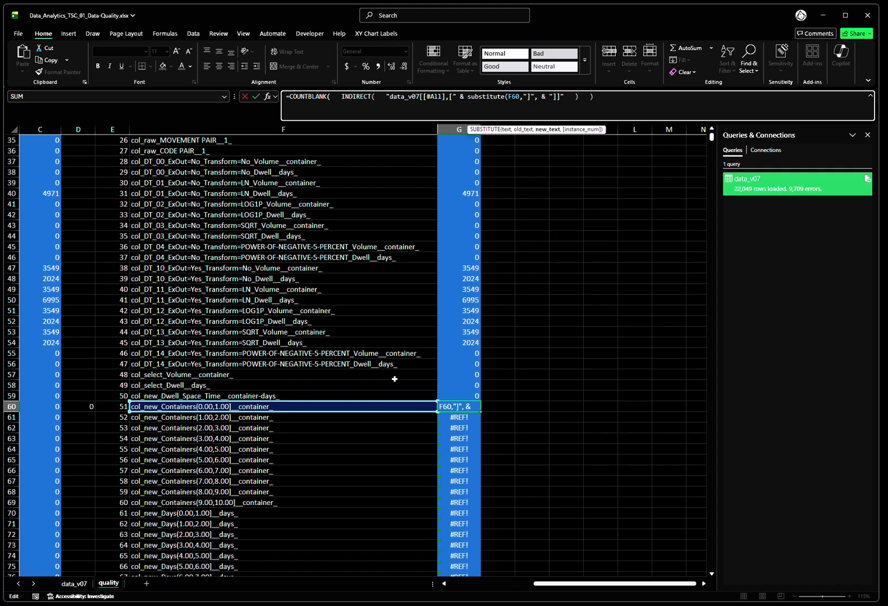
type("\"']\")")
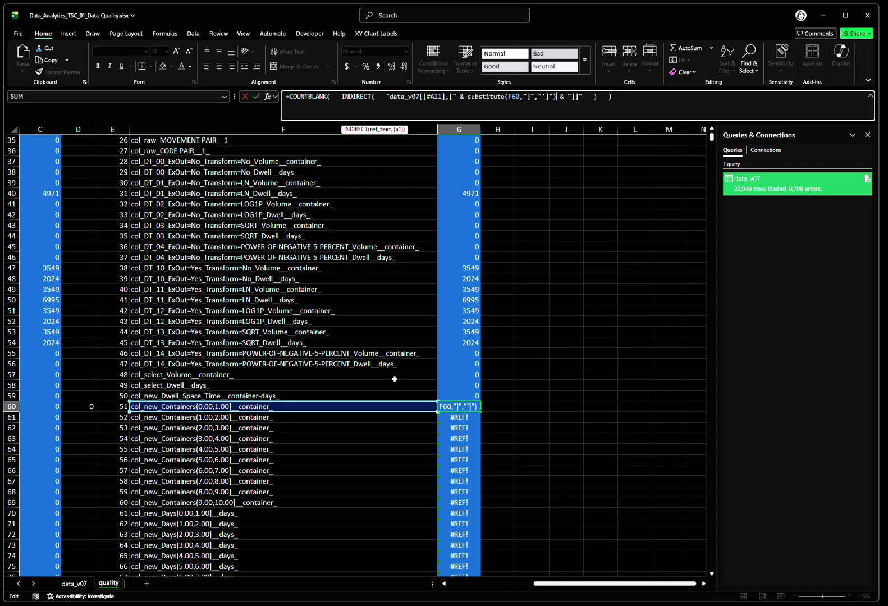
key("ctrl+Return")
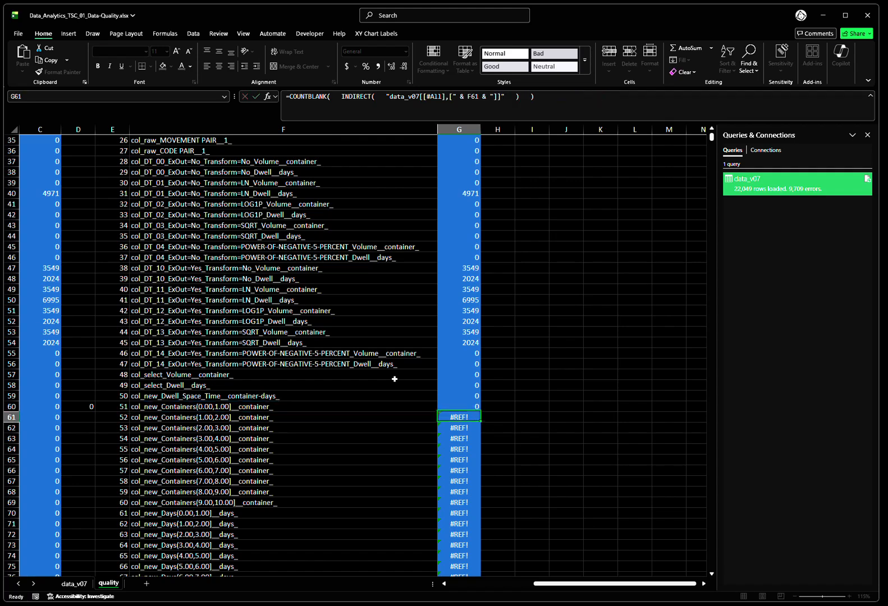
key("F2")
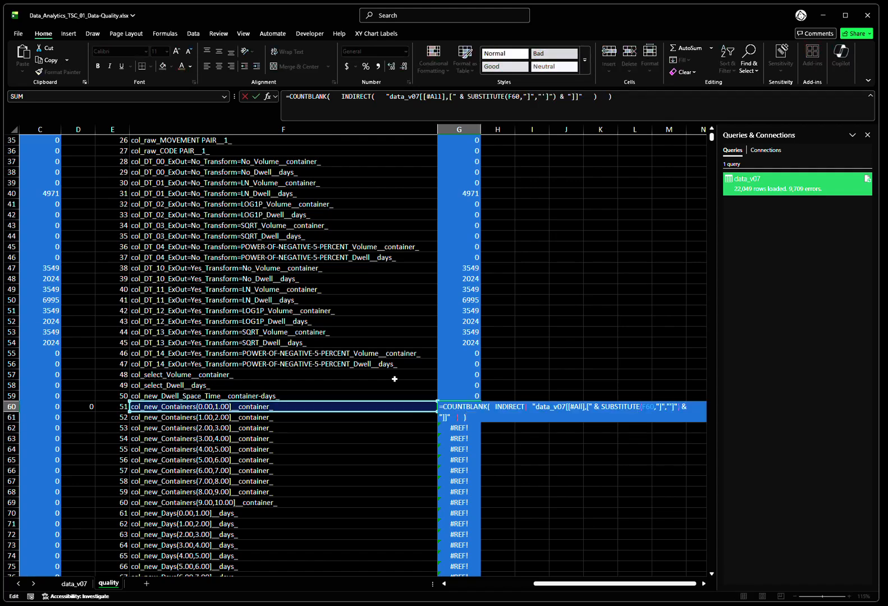
key("Escape")
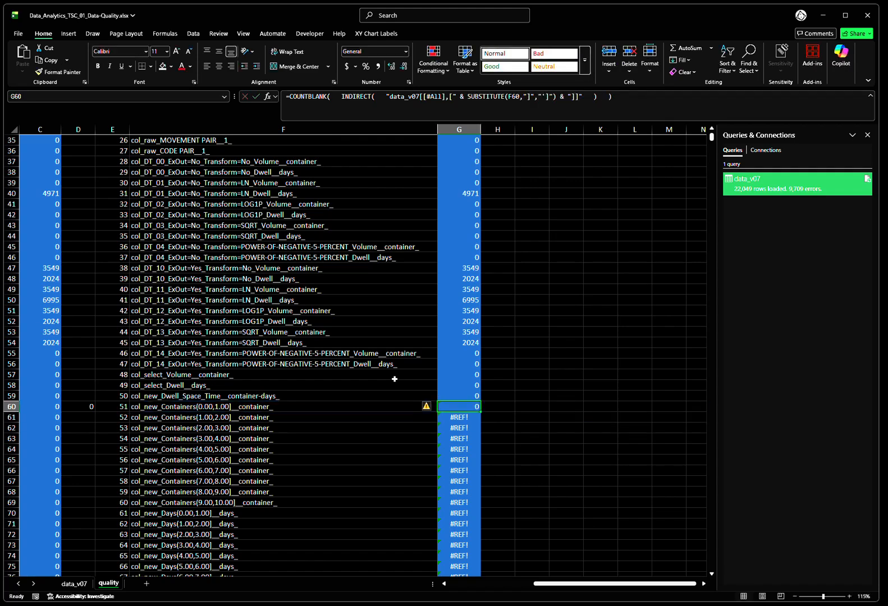
Copy G60's SUBSTITUTE formula over the whole CountBlank column, G10 to G90
key("ctrl+c")
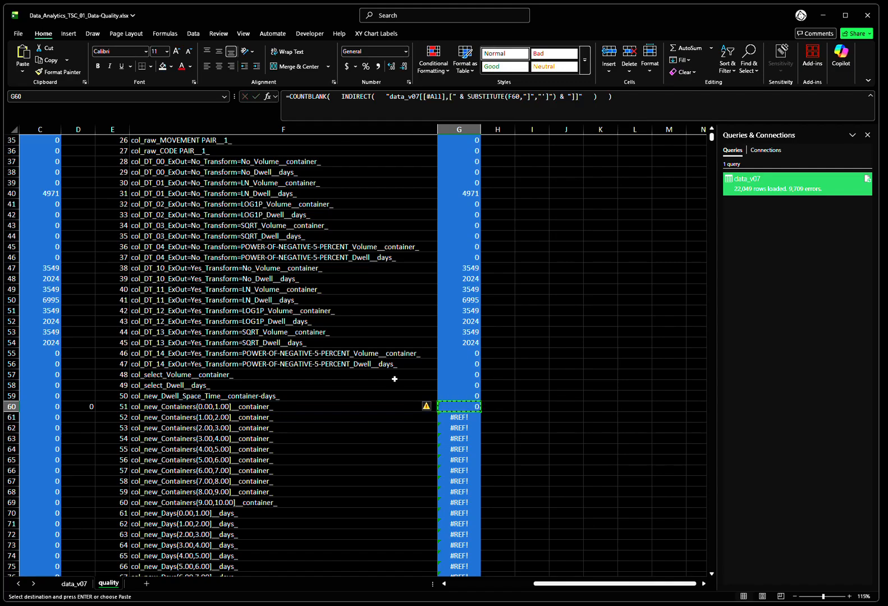
key("Up")
key("ctrl+Up")
key("Down")
key("ctrl+shift+Down")
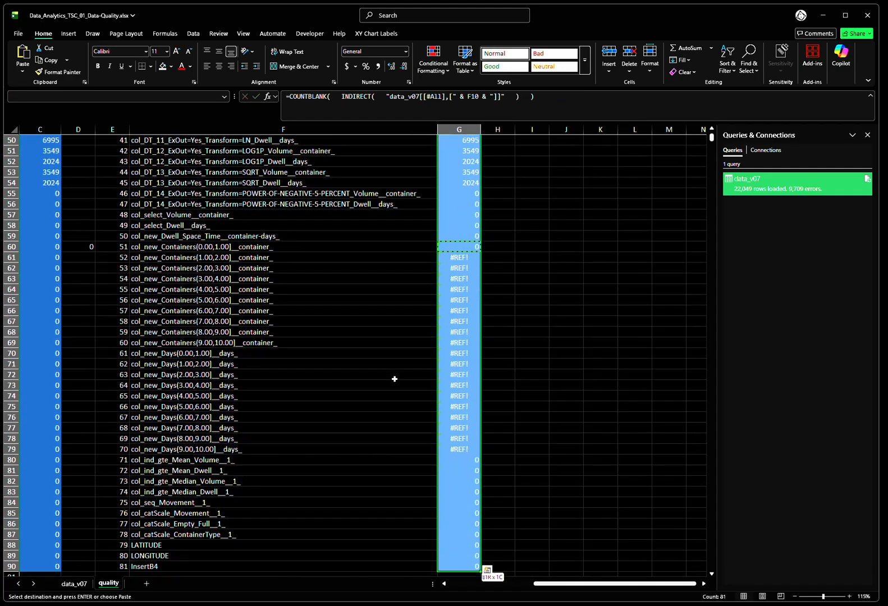
key("ctrl+v")
key("Down")
key("ctrl+Down")
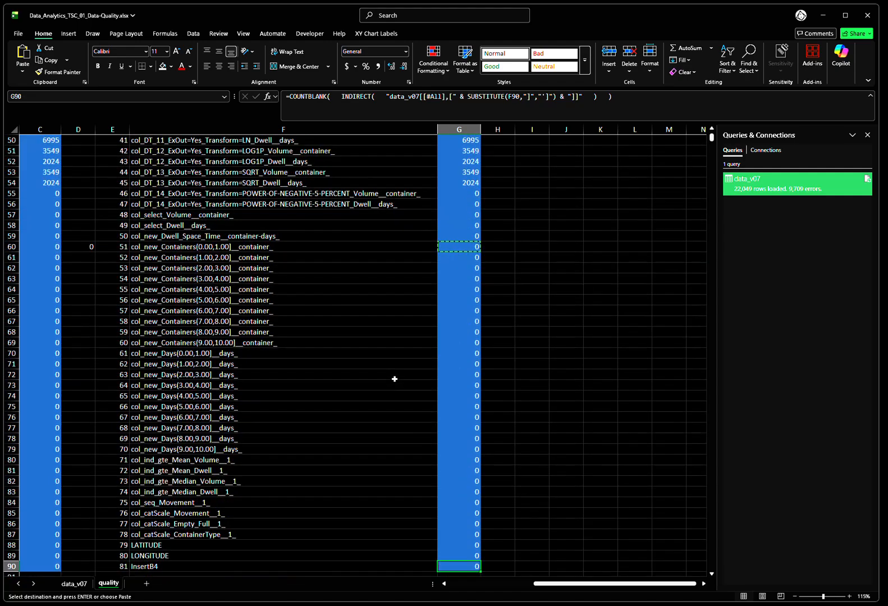
Compare the CountBlank results in columns C and G, examining the G cells on the col_DT_10 to col_DT_13 rows
scroll(460, 418, "down", 2, "ctrl")
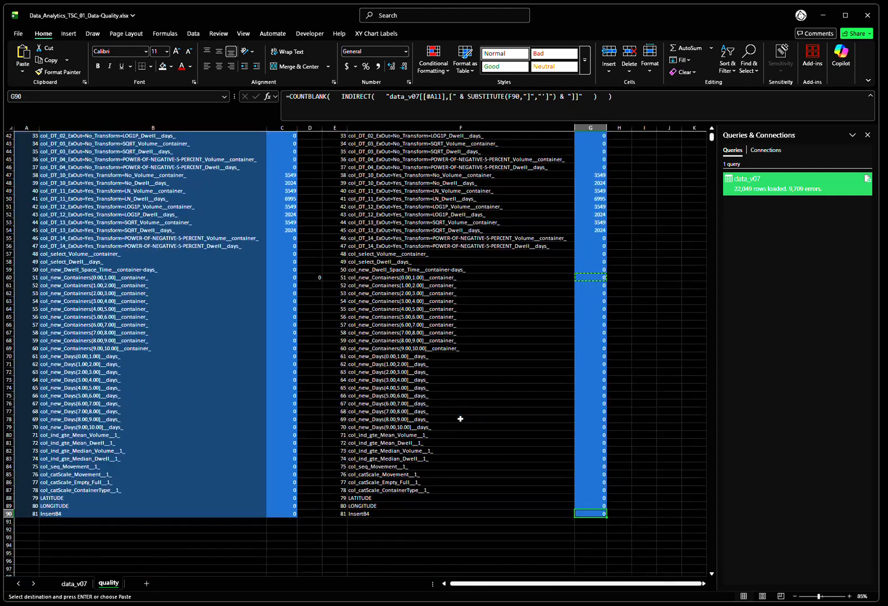
scroll(568, 450, "up", 2)
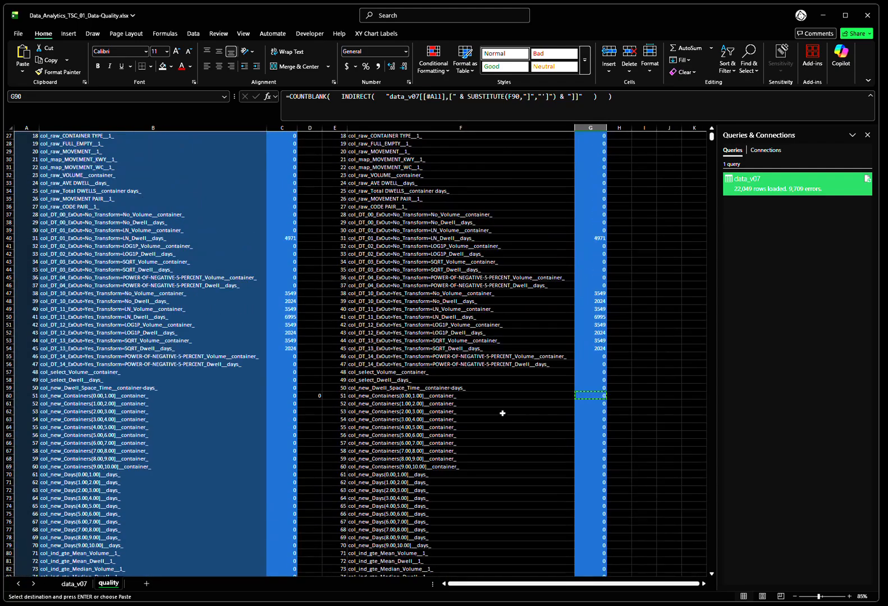
left_click(490, 405)
scroll(521, 477, "up", 1)
scroll(522, 477, "up", 5)
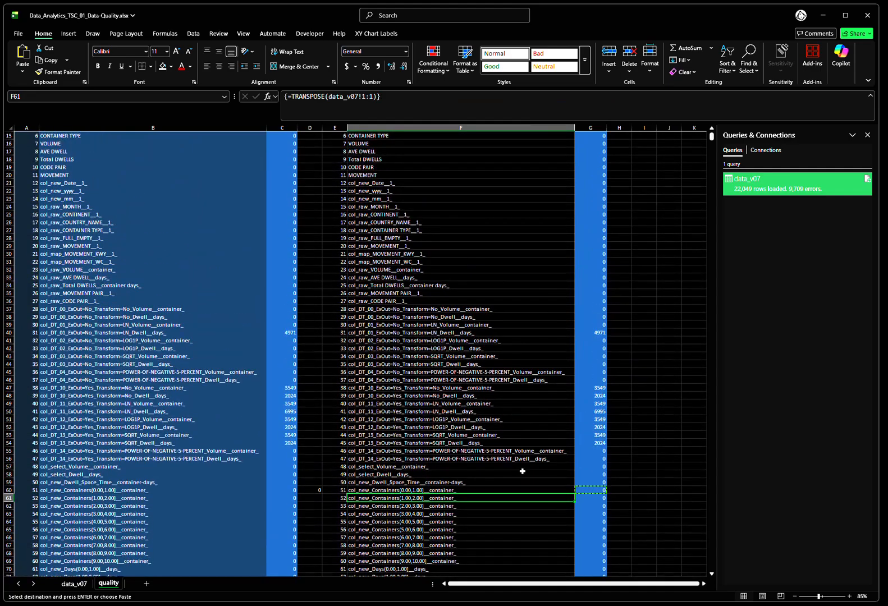
left_click(598, 434)
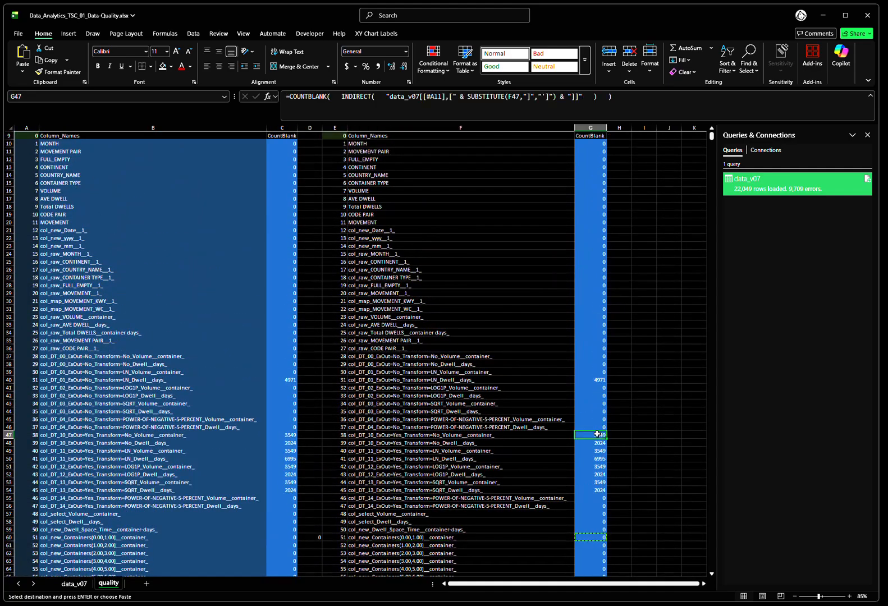
key("Down")
key("Down")
key("Down")
key("Down")
key("Down")
key("Down")
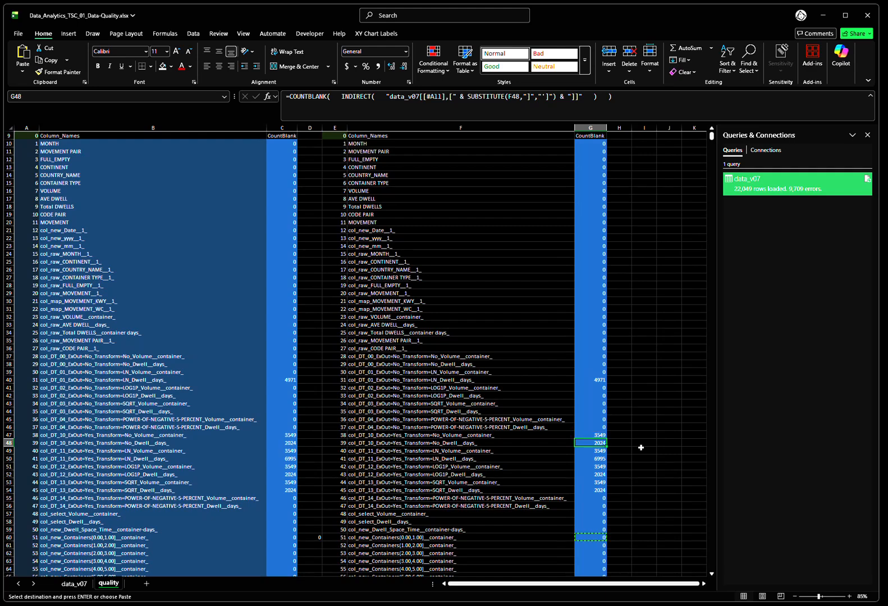
key("Up")
key("Up")
key("Up")
key("Up")
key("Up")
key("Up")
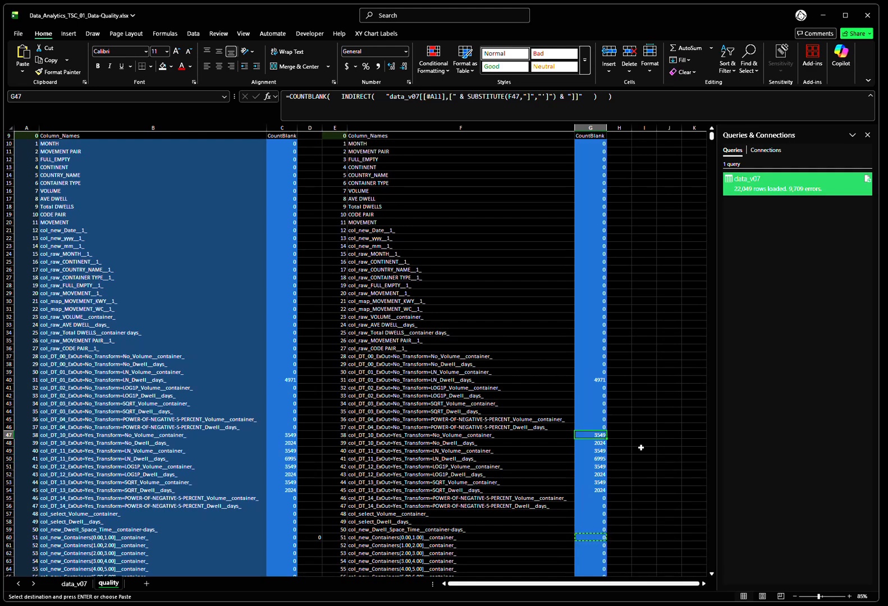
key("Up")
key("Up")
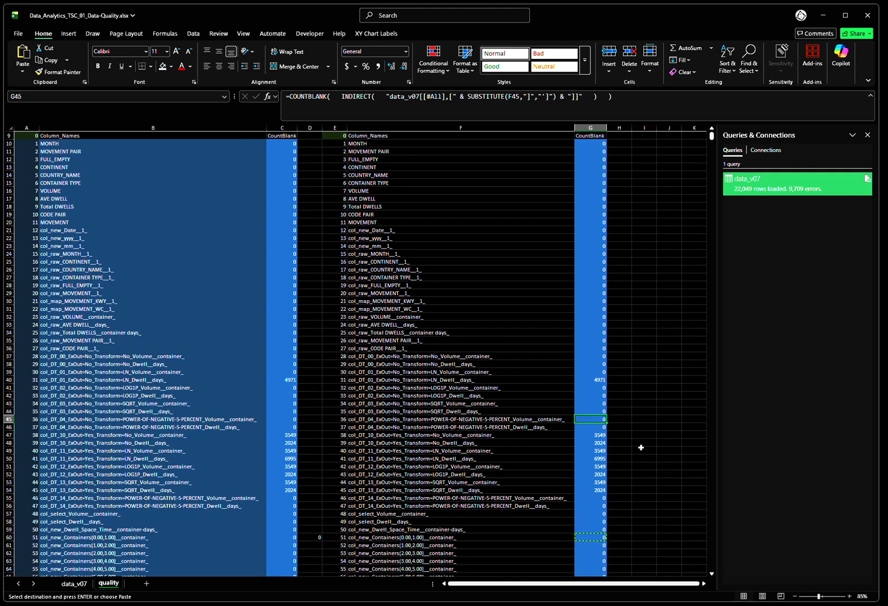
Return to the row, column and blank-count summary above the second list, selecting F1
key("ctrl+Up")
key("Up")
key("Up")
key("Up")
key("Up")
key("Up")
key("Up")
key("Up")
key("Up")
key("Left")
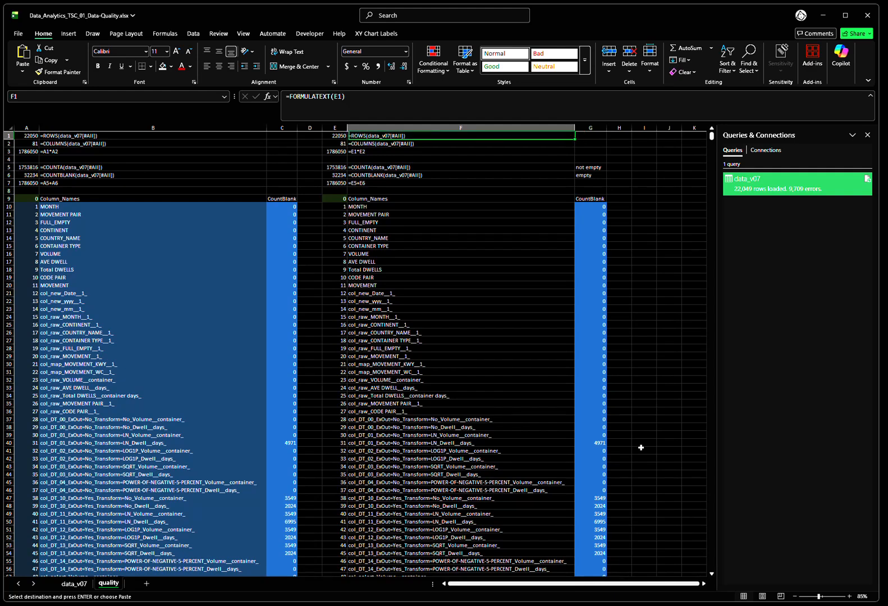